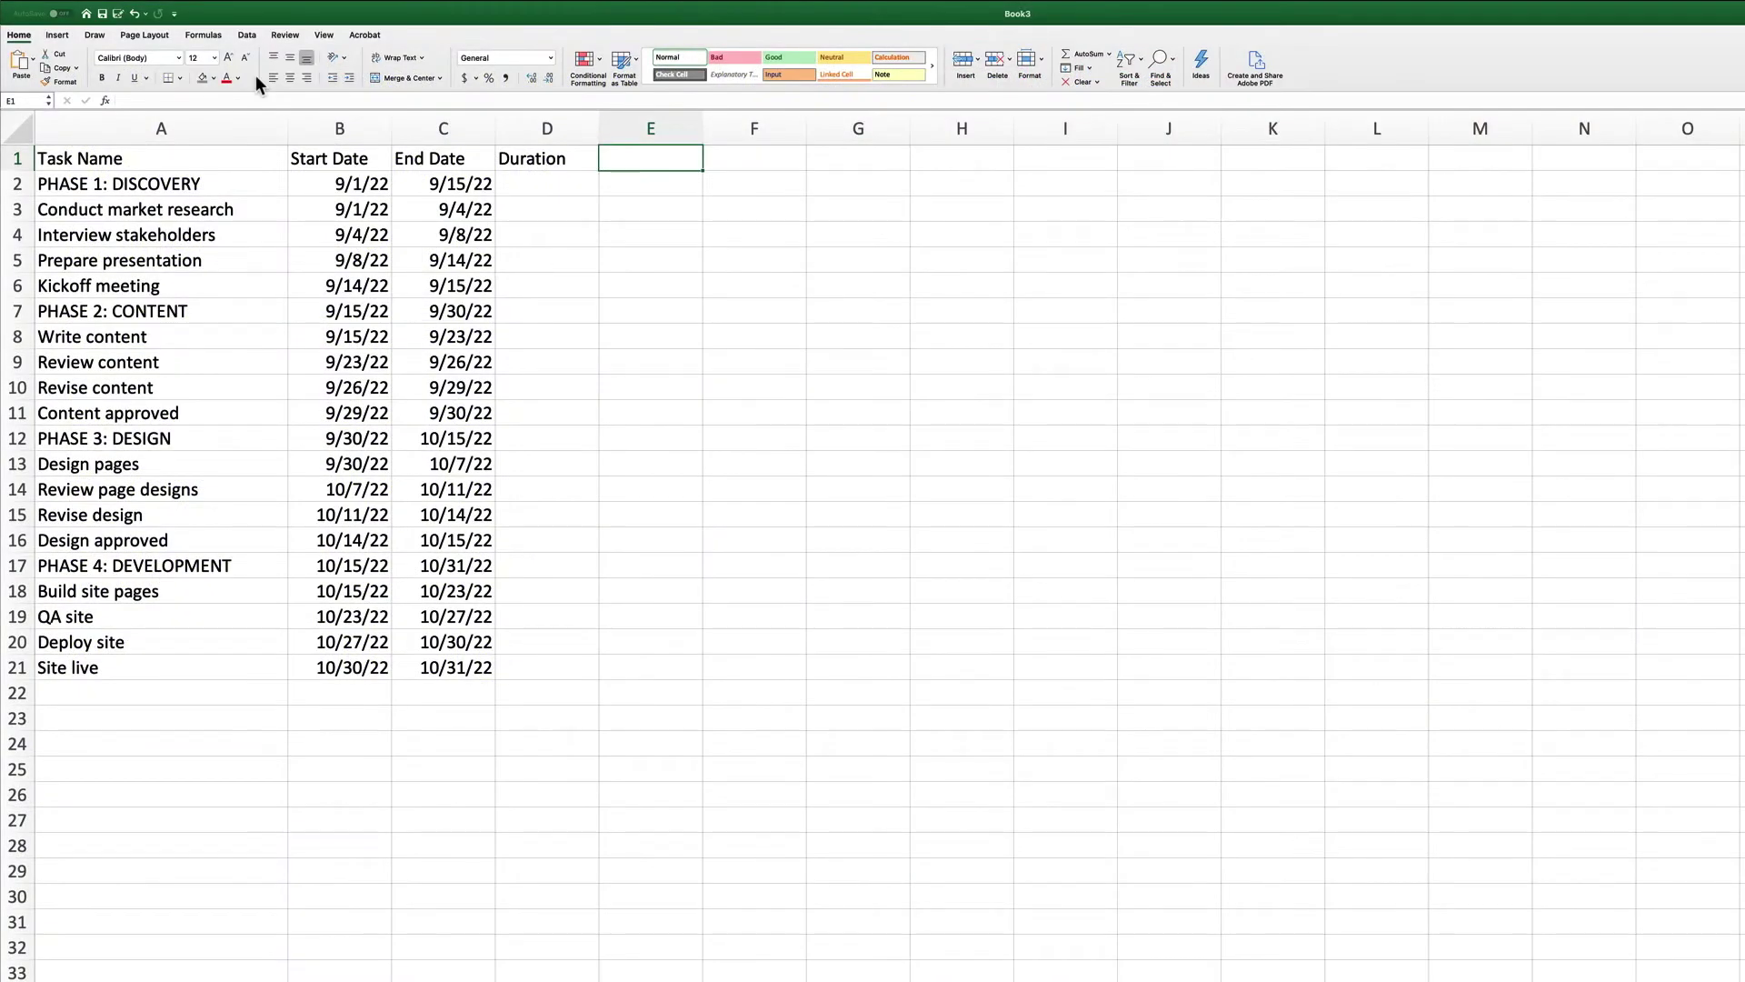
Review the table headings, the task names and the first task's start and end dates
left_click(194, 156)
left_click(318, 160)
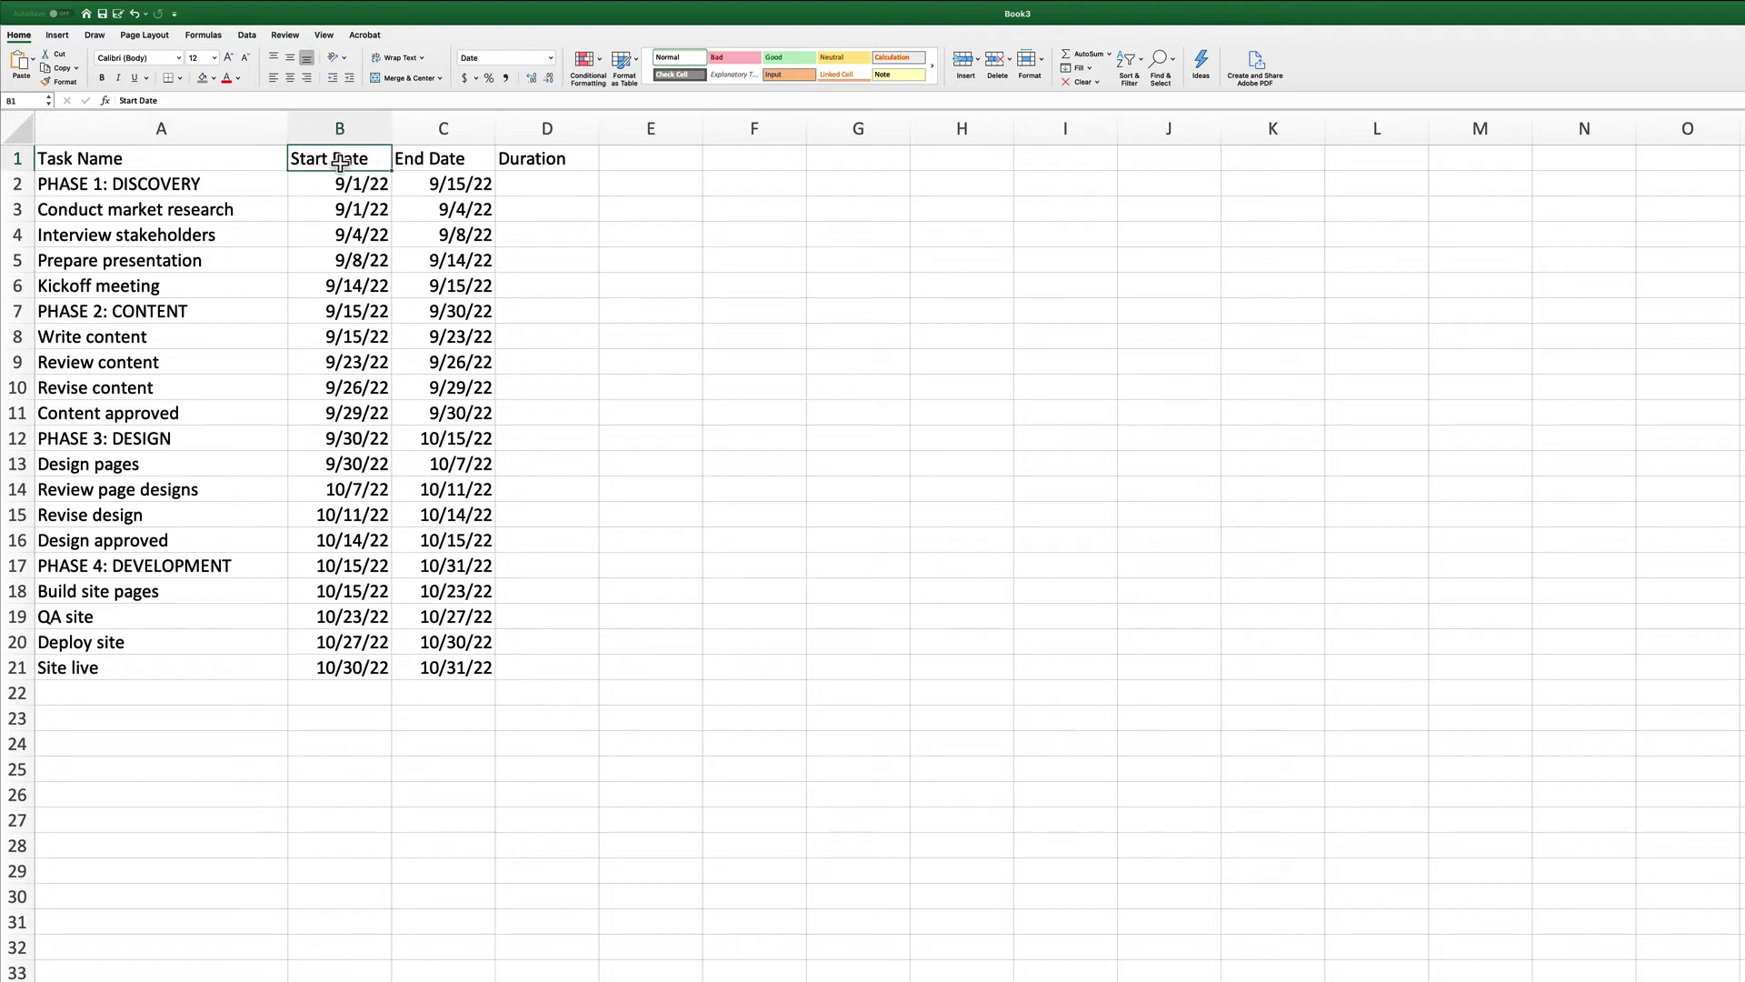
left_click(429, 160)
left_click(563, 165)
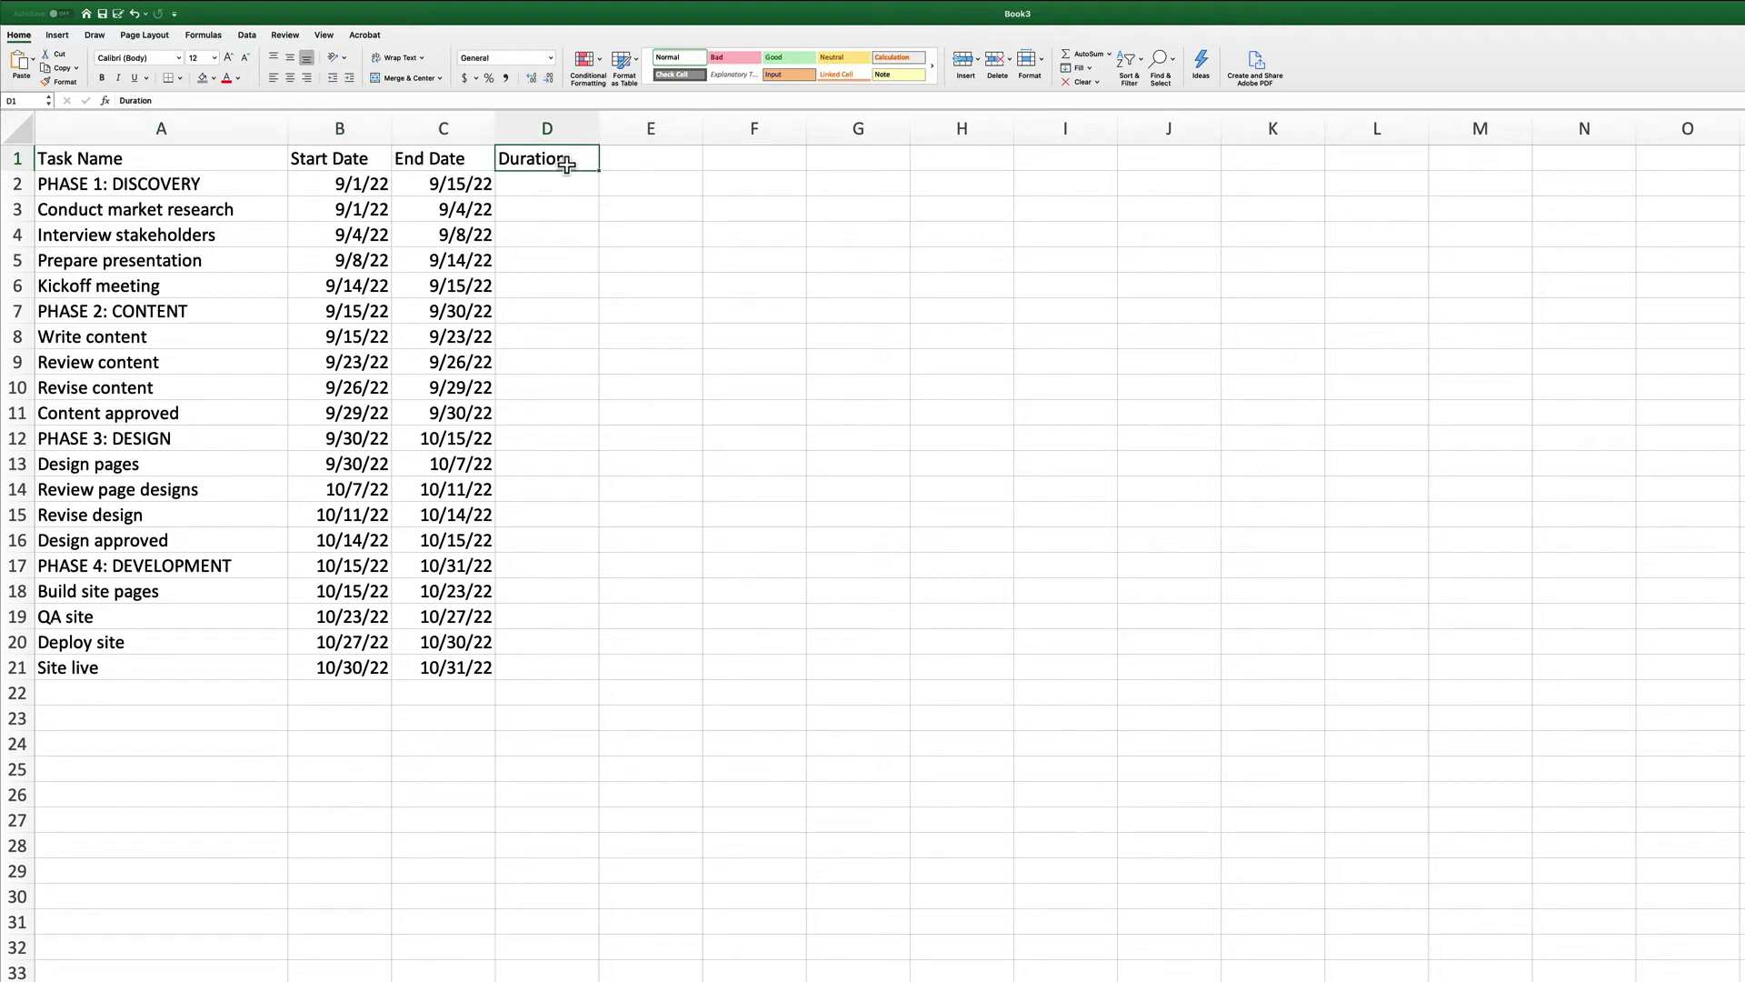
left_click_drag(222, 183, 210, 668)
left_click(215, 696)
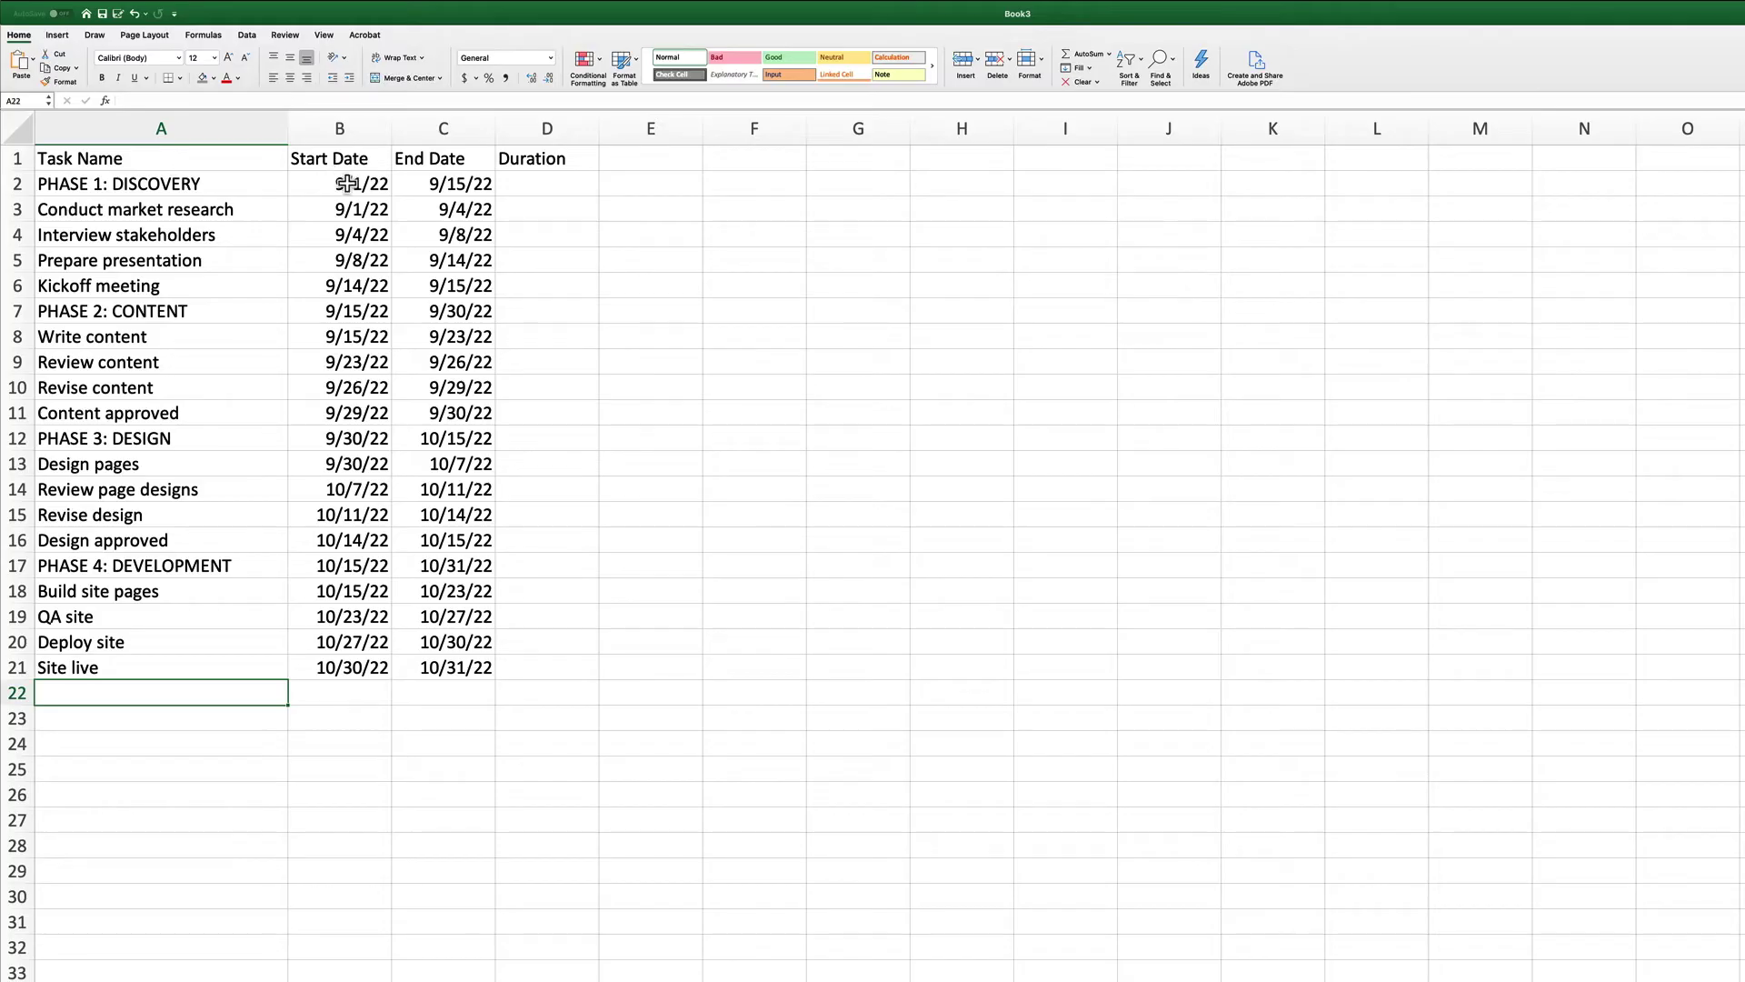
left_click(546, 182)
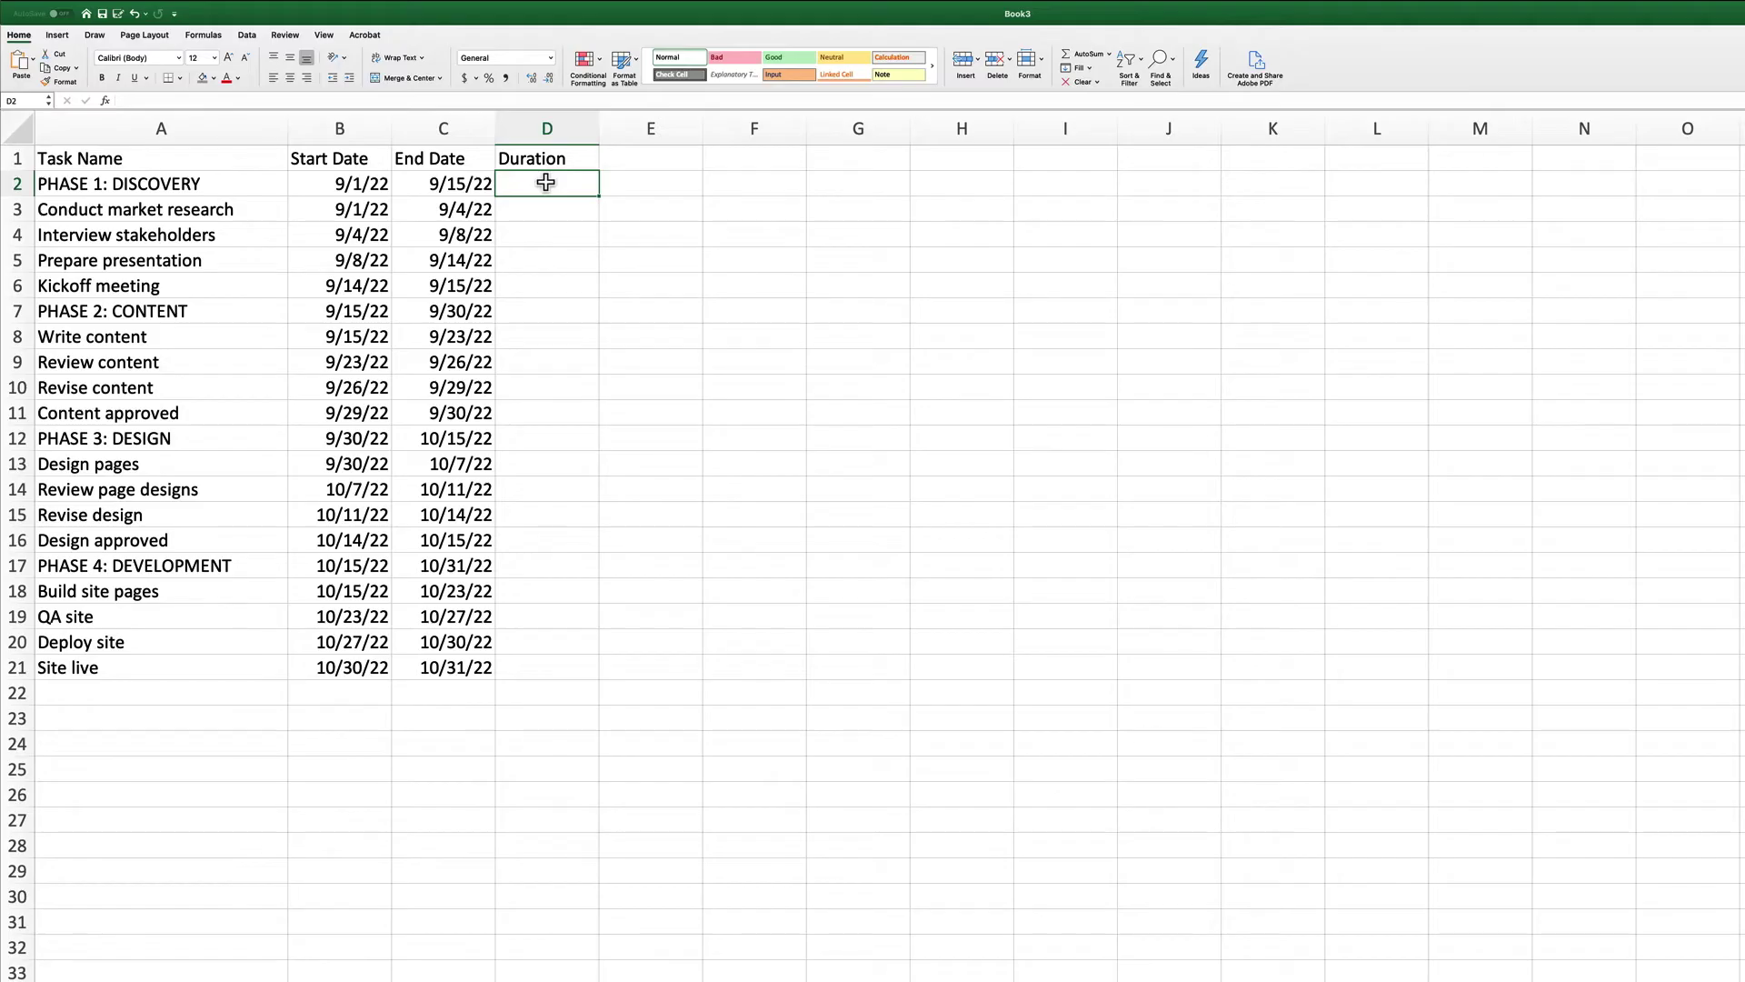
left_click(17, 183)
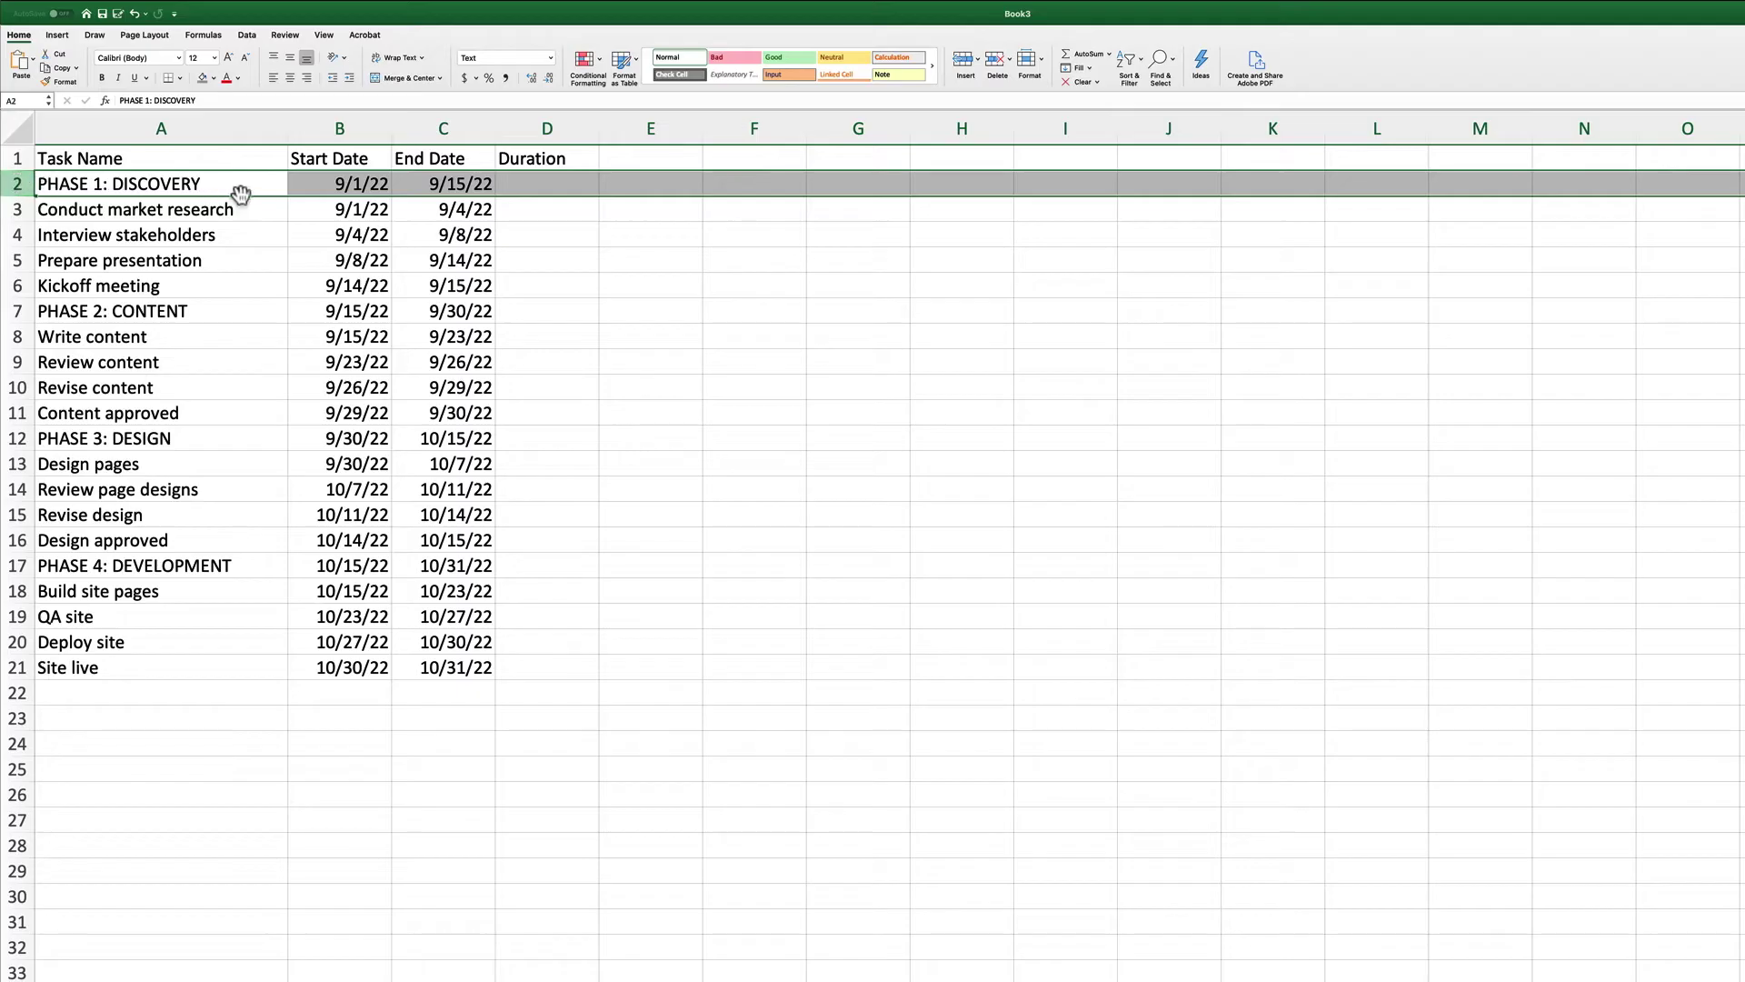
left_click(308, 186)
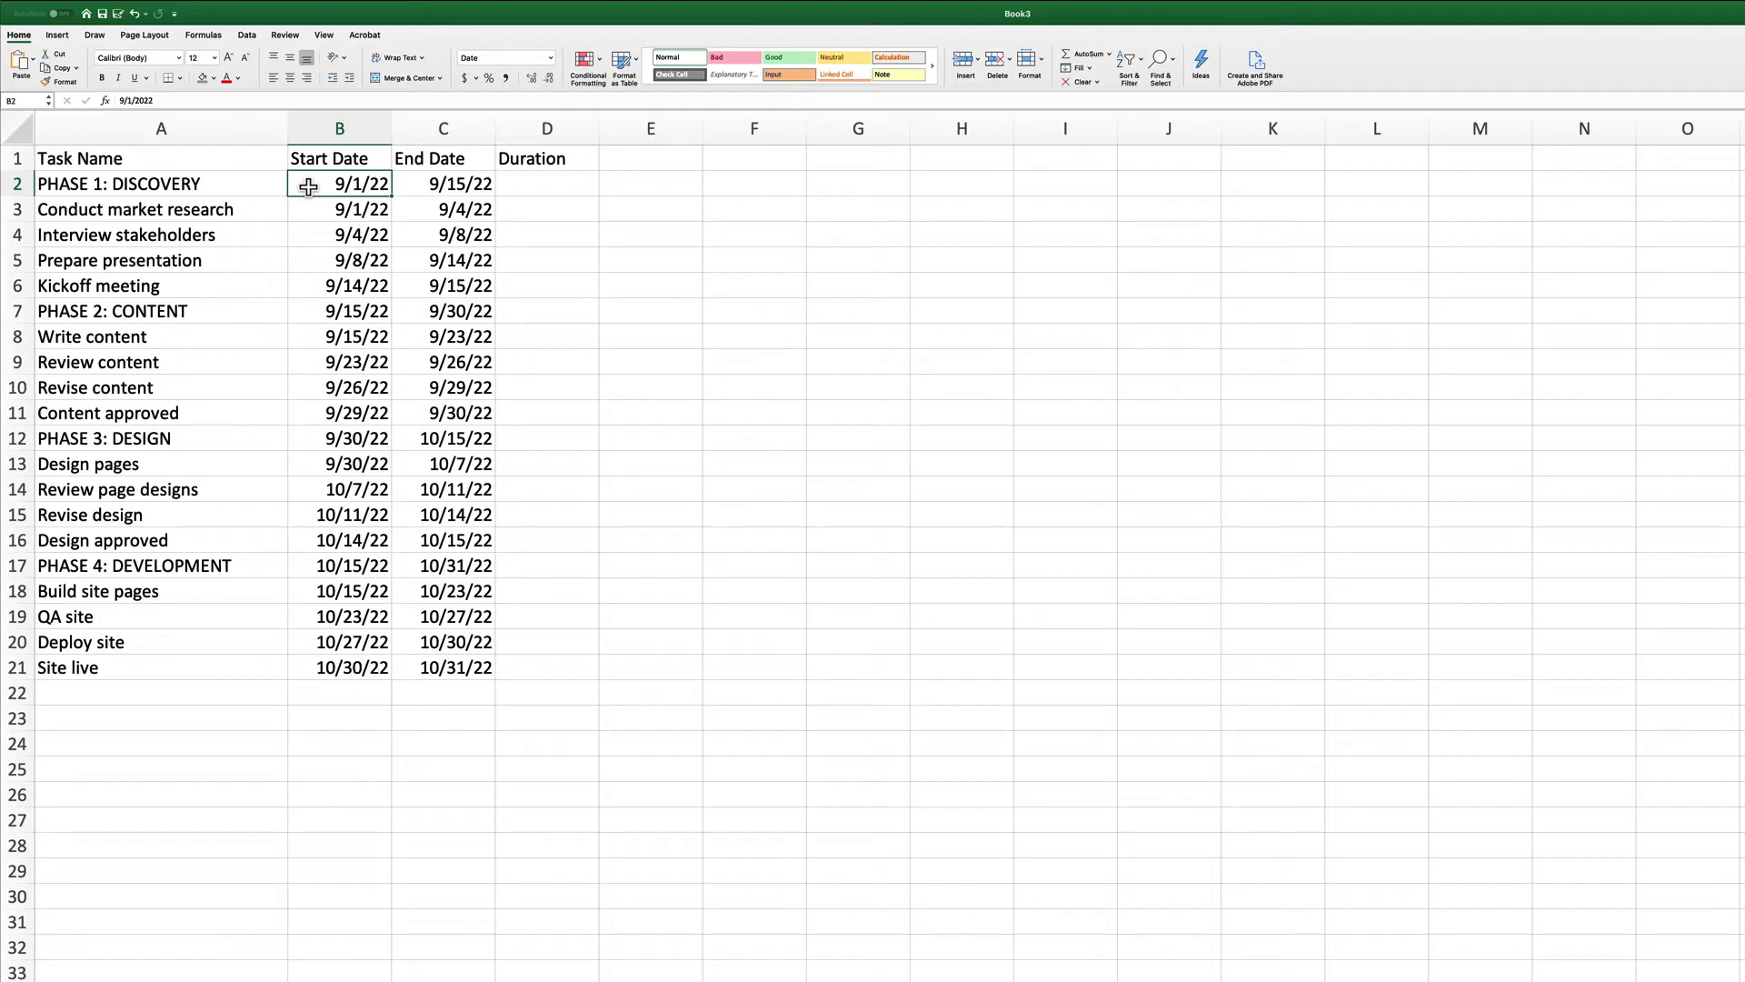
left_click(406, 189)
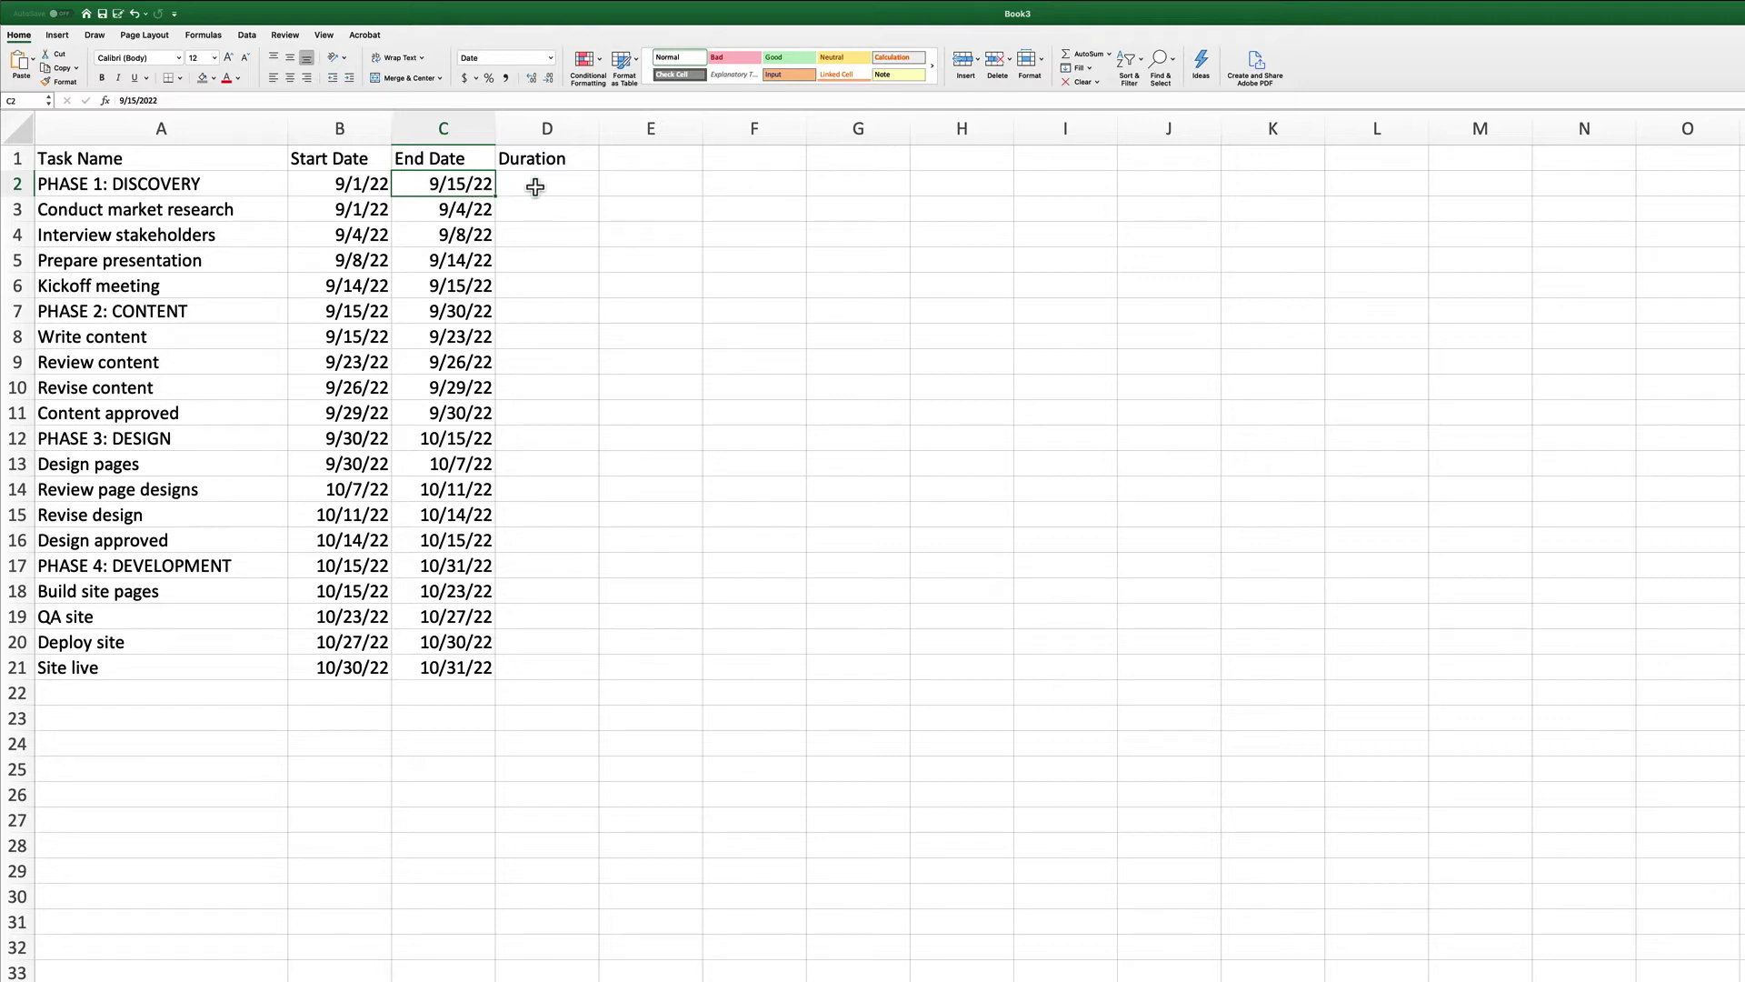
Enter =C2-B2 in D2 and fill it down through D21
left_click(591, 187)
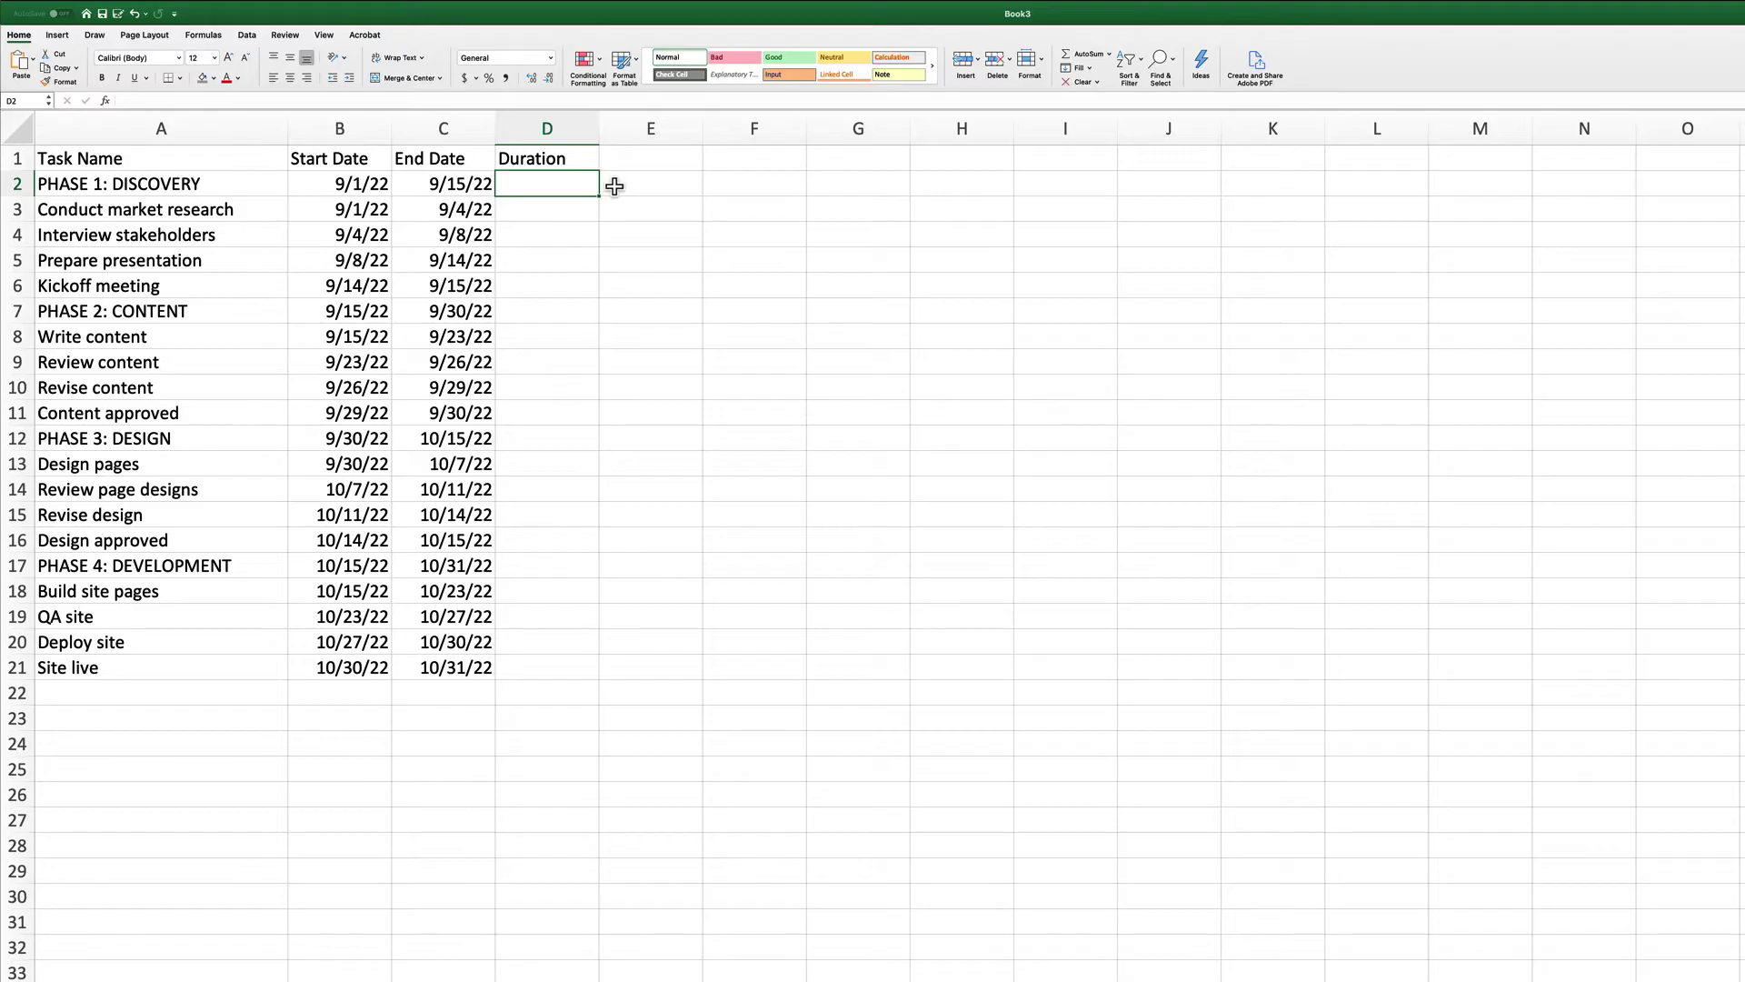
type("=C2")
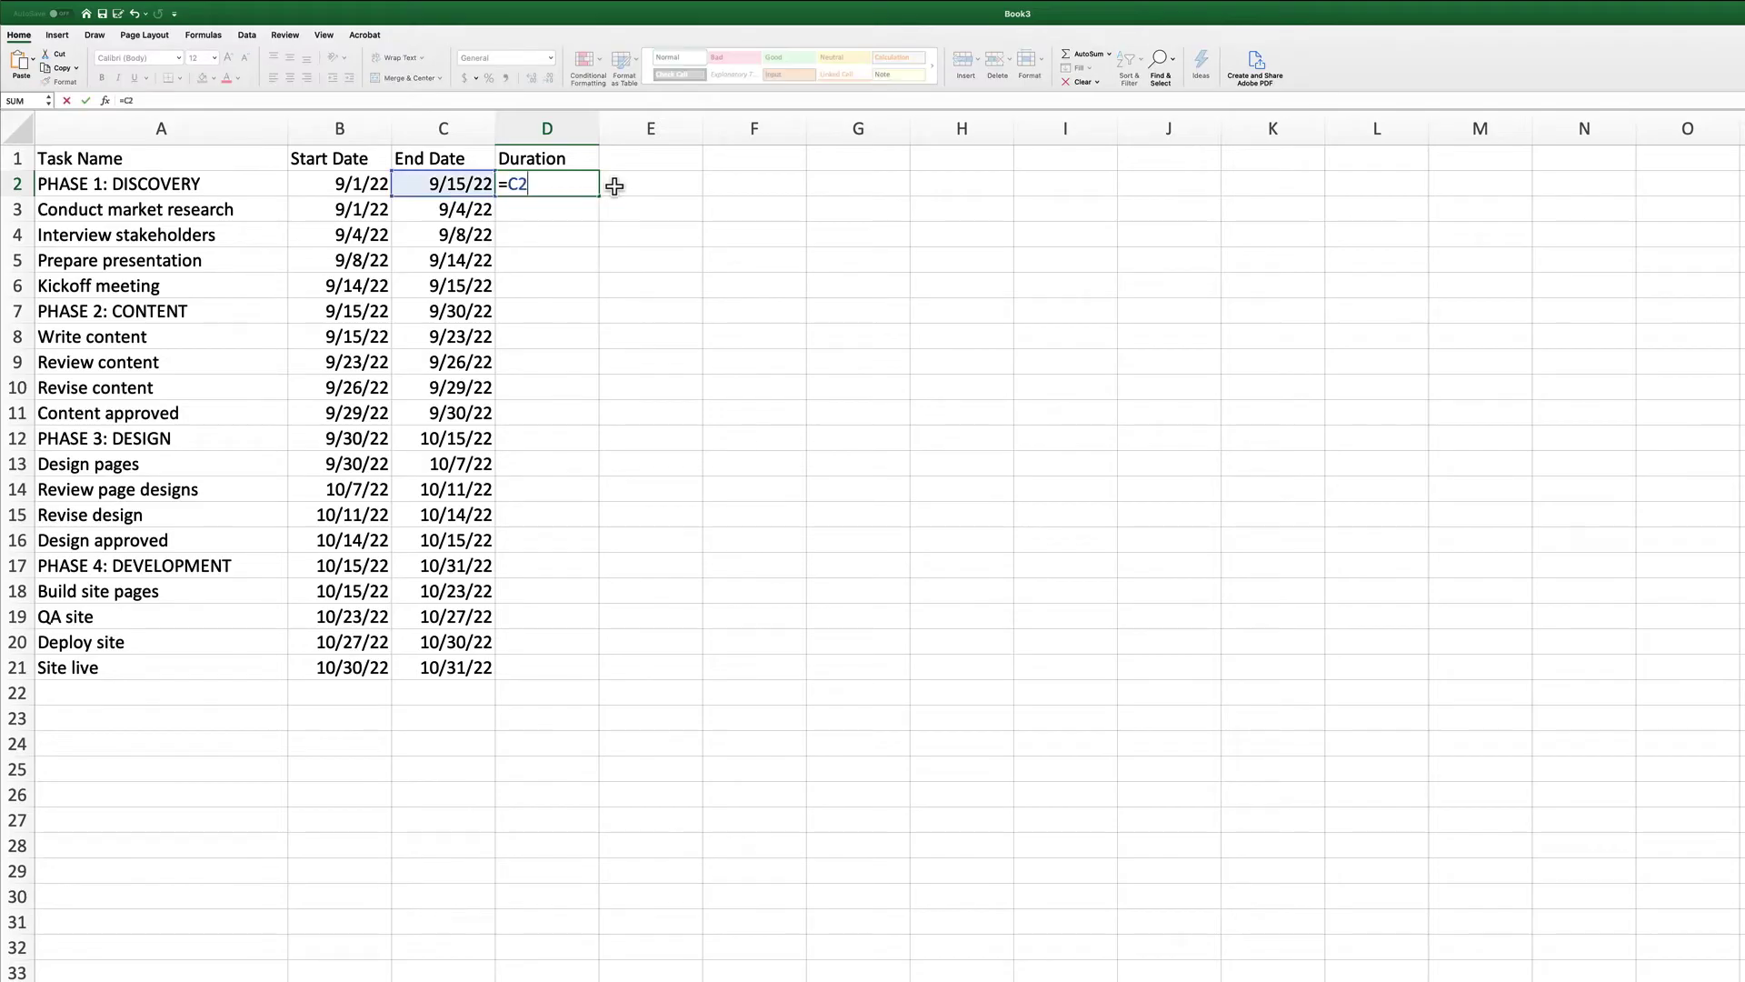
type("-B2")
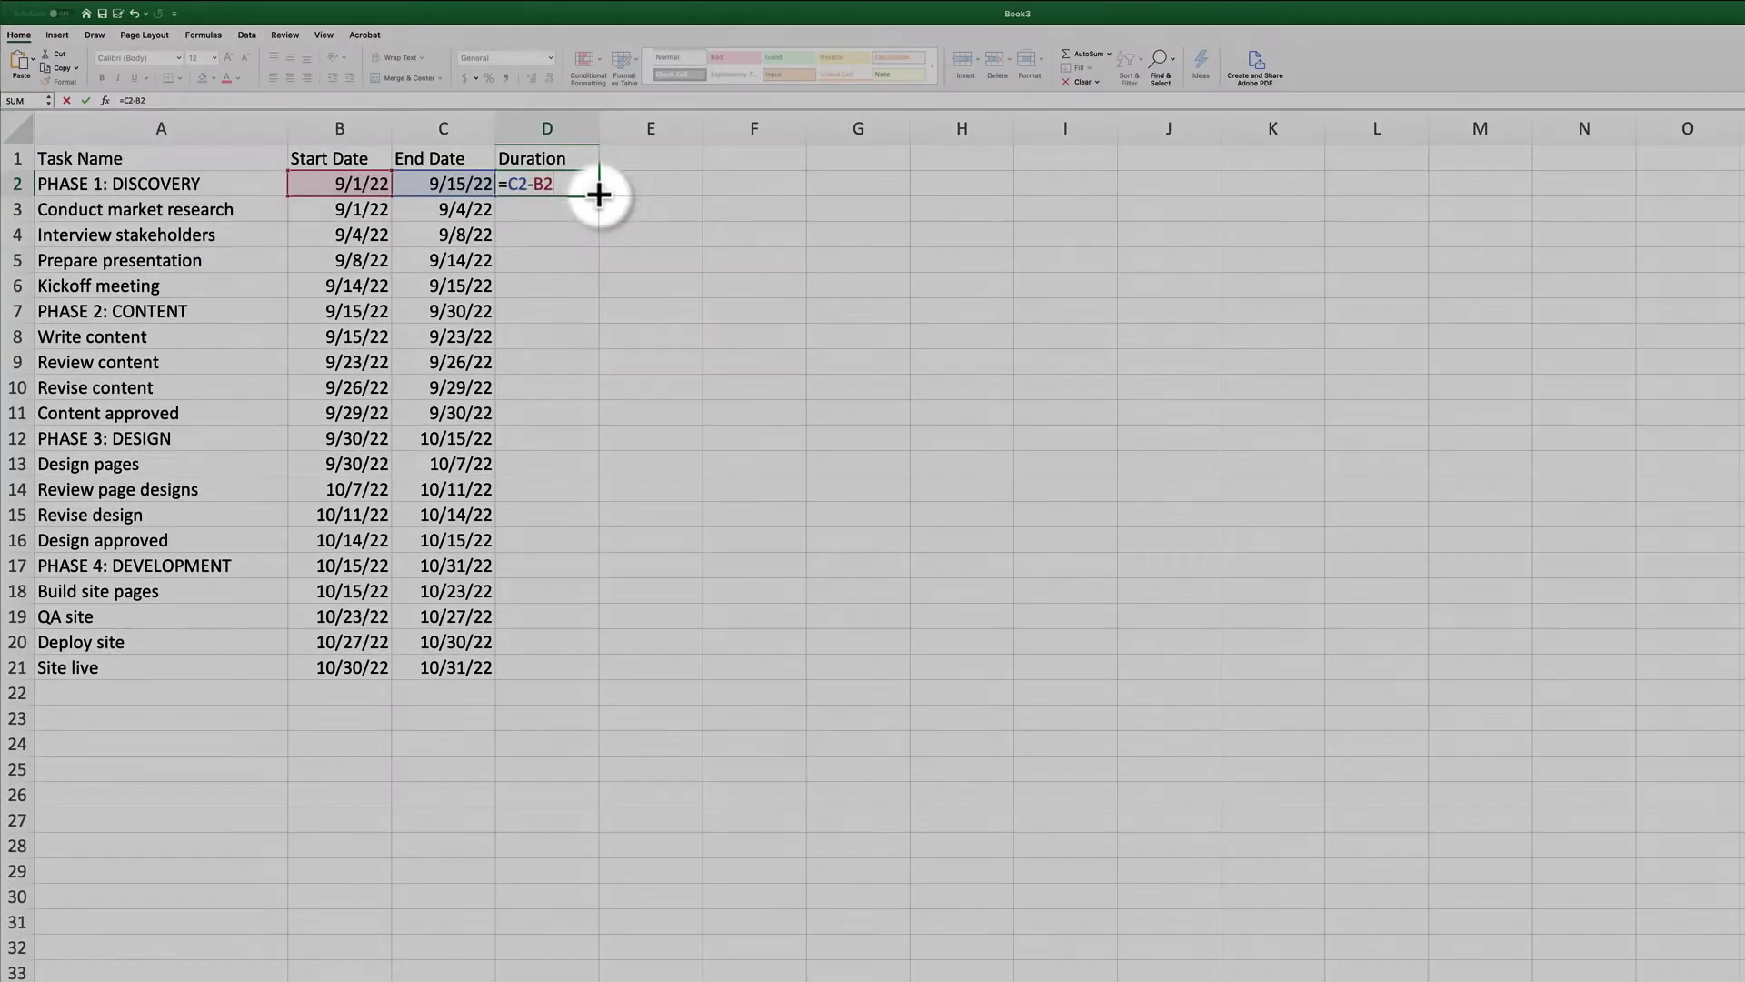
left_click_drag(597, 193, 608, 678)
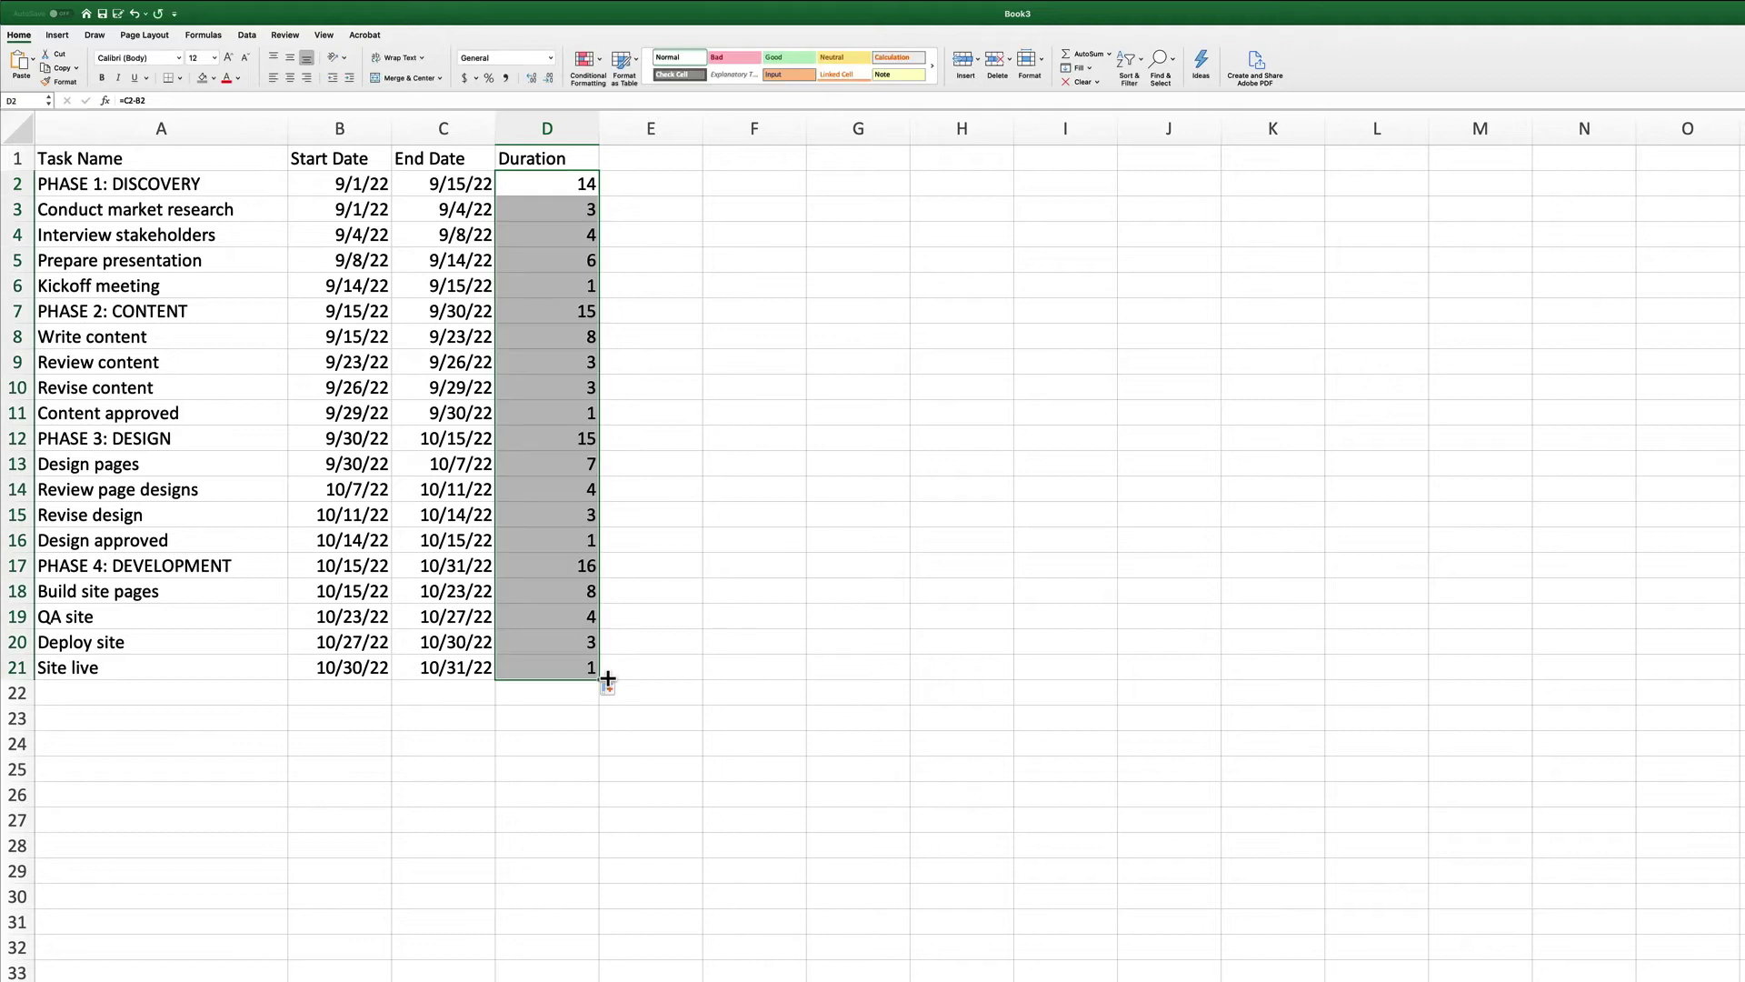
left_click(714, 666)
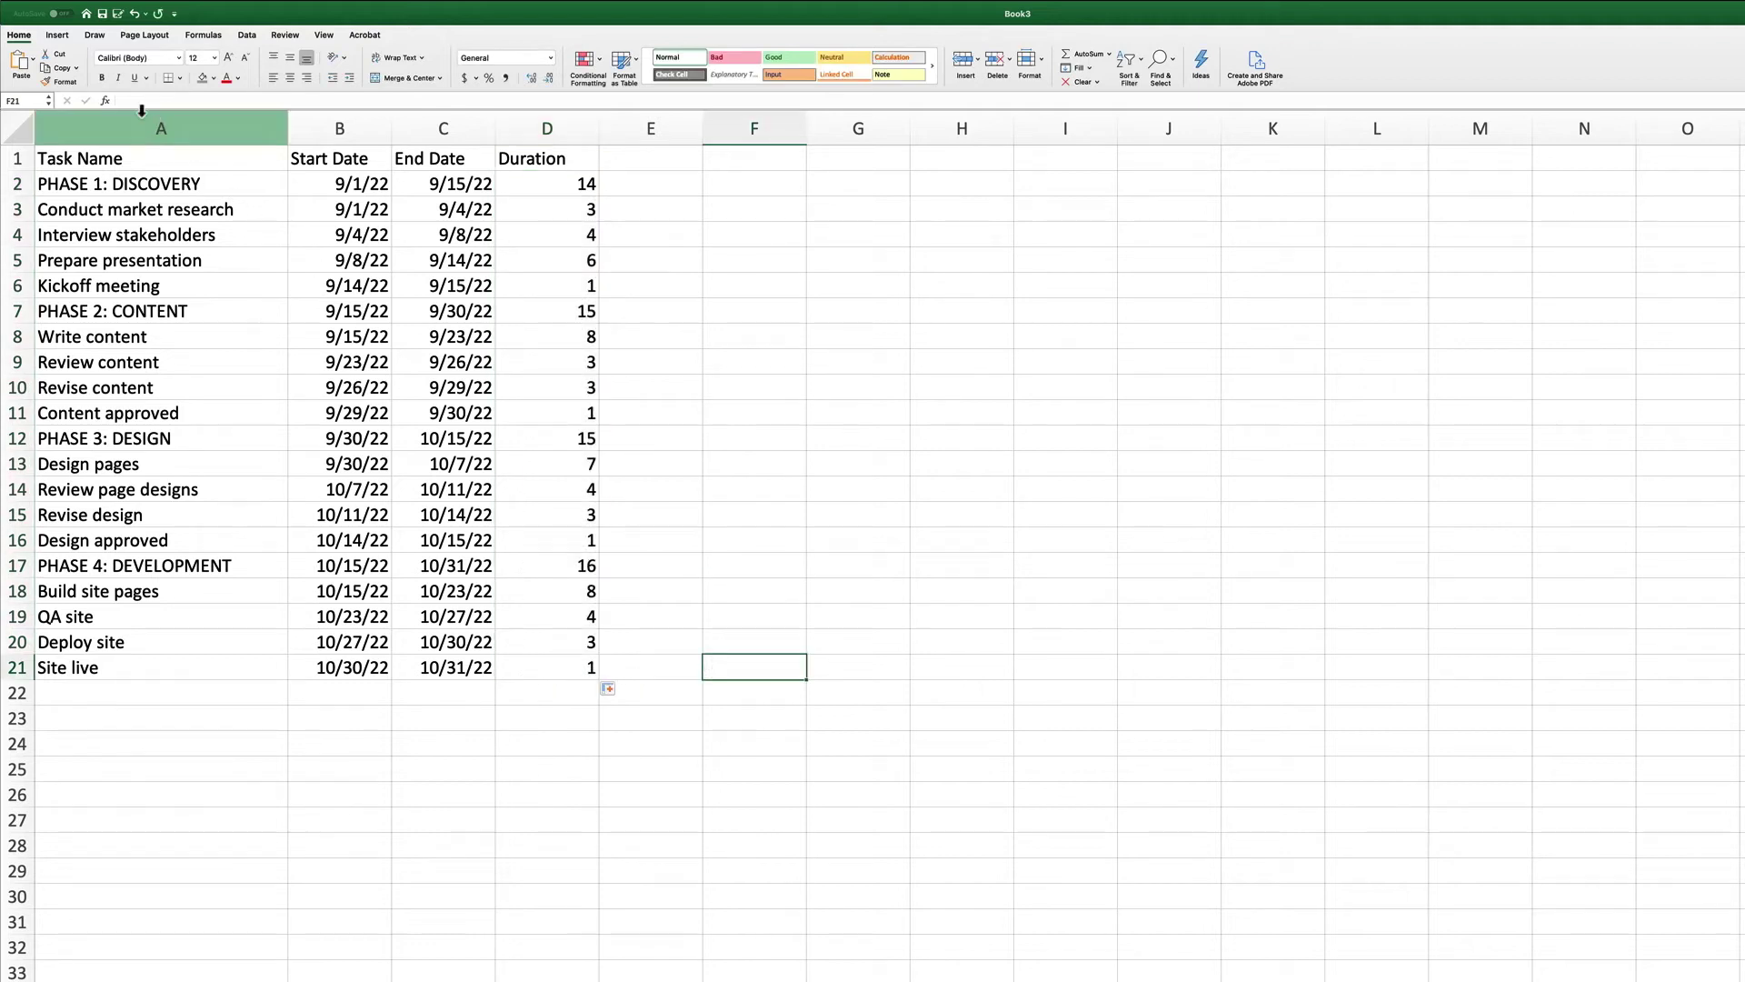
Insert a 2-D Stacked Bar chart, moved beside the table and enlarged to about 6.33 x 4.18 inches
left_click(58, 35)
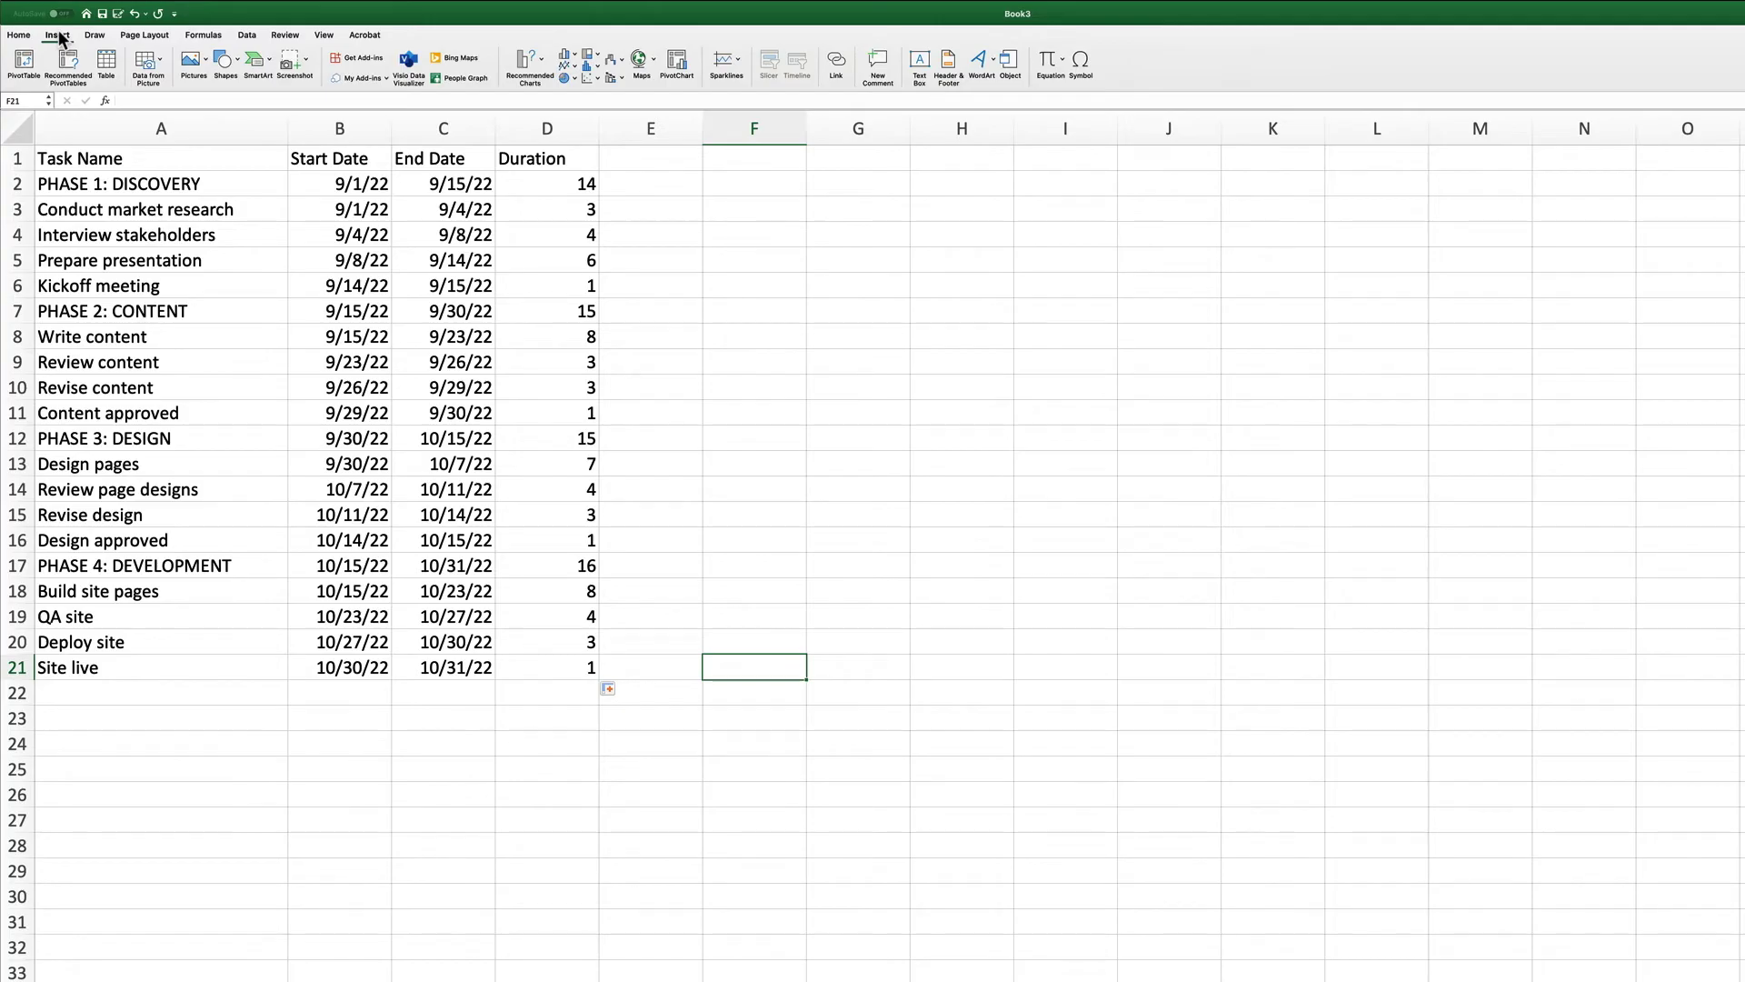
left_click(572, 56)
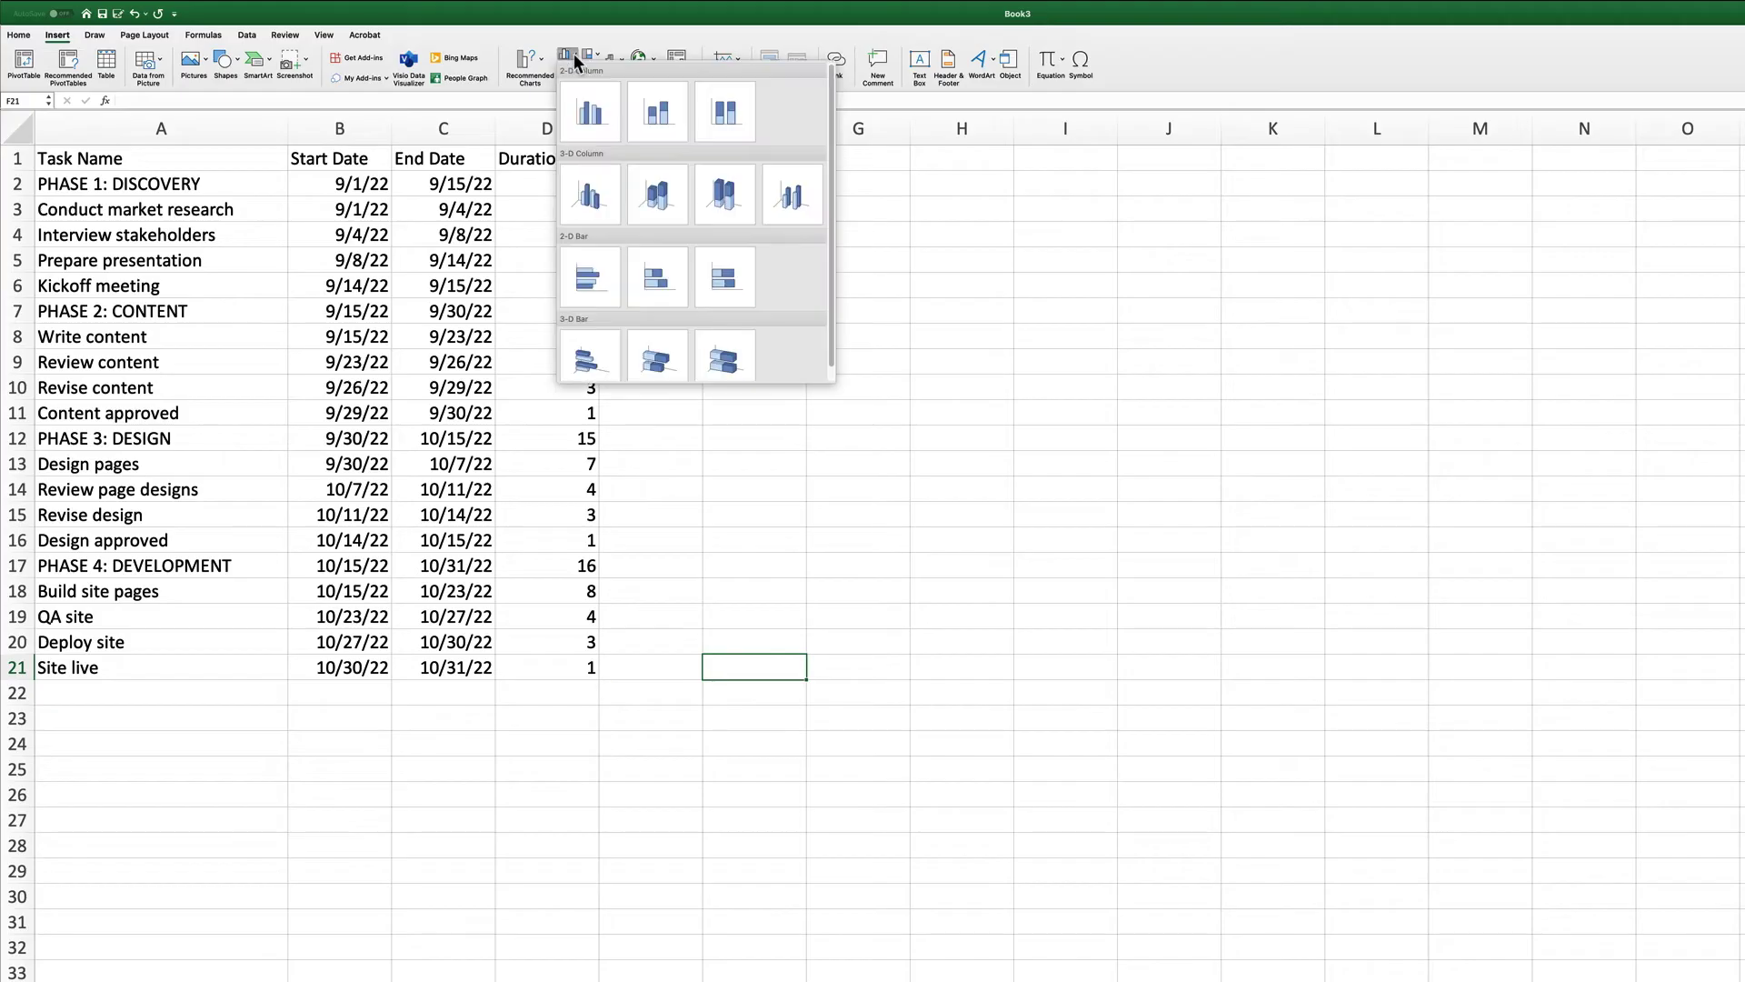
left_click(657, 286)
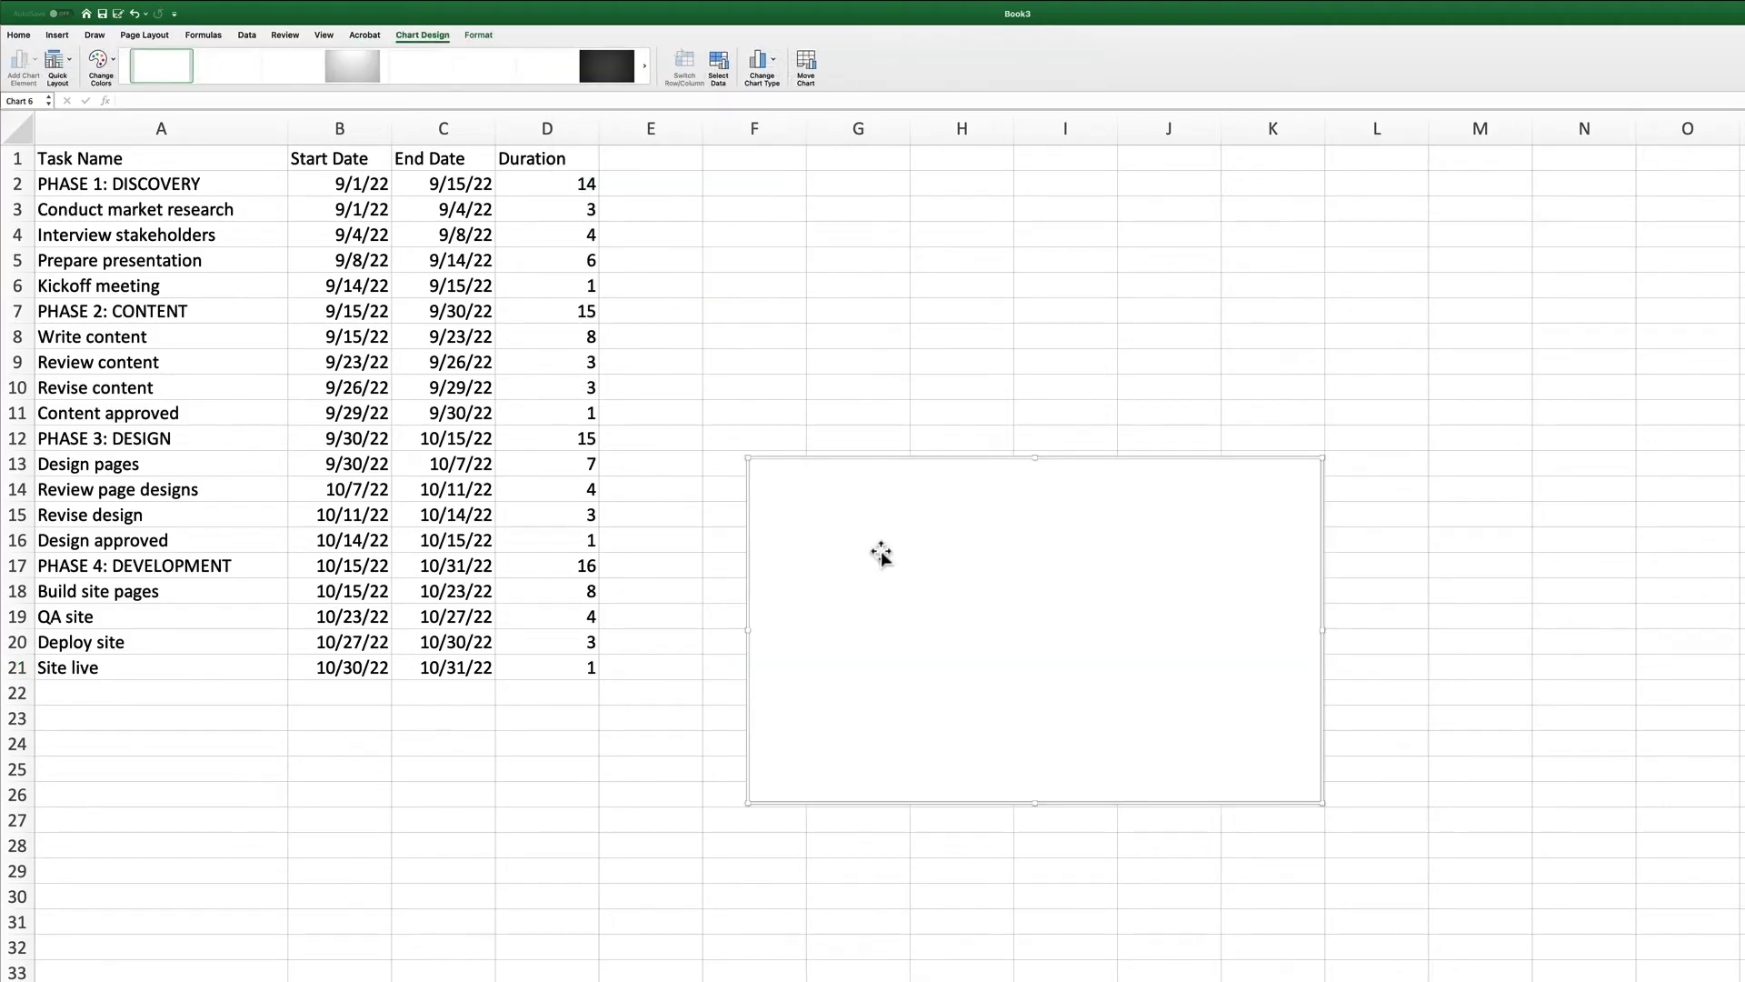
left_click_drag(880, 553, 772, 264)
left_click_drag(1214, 517, 1737, 806)
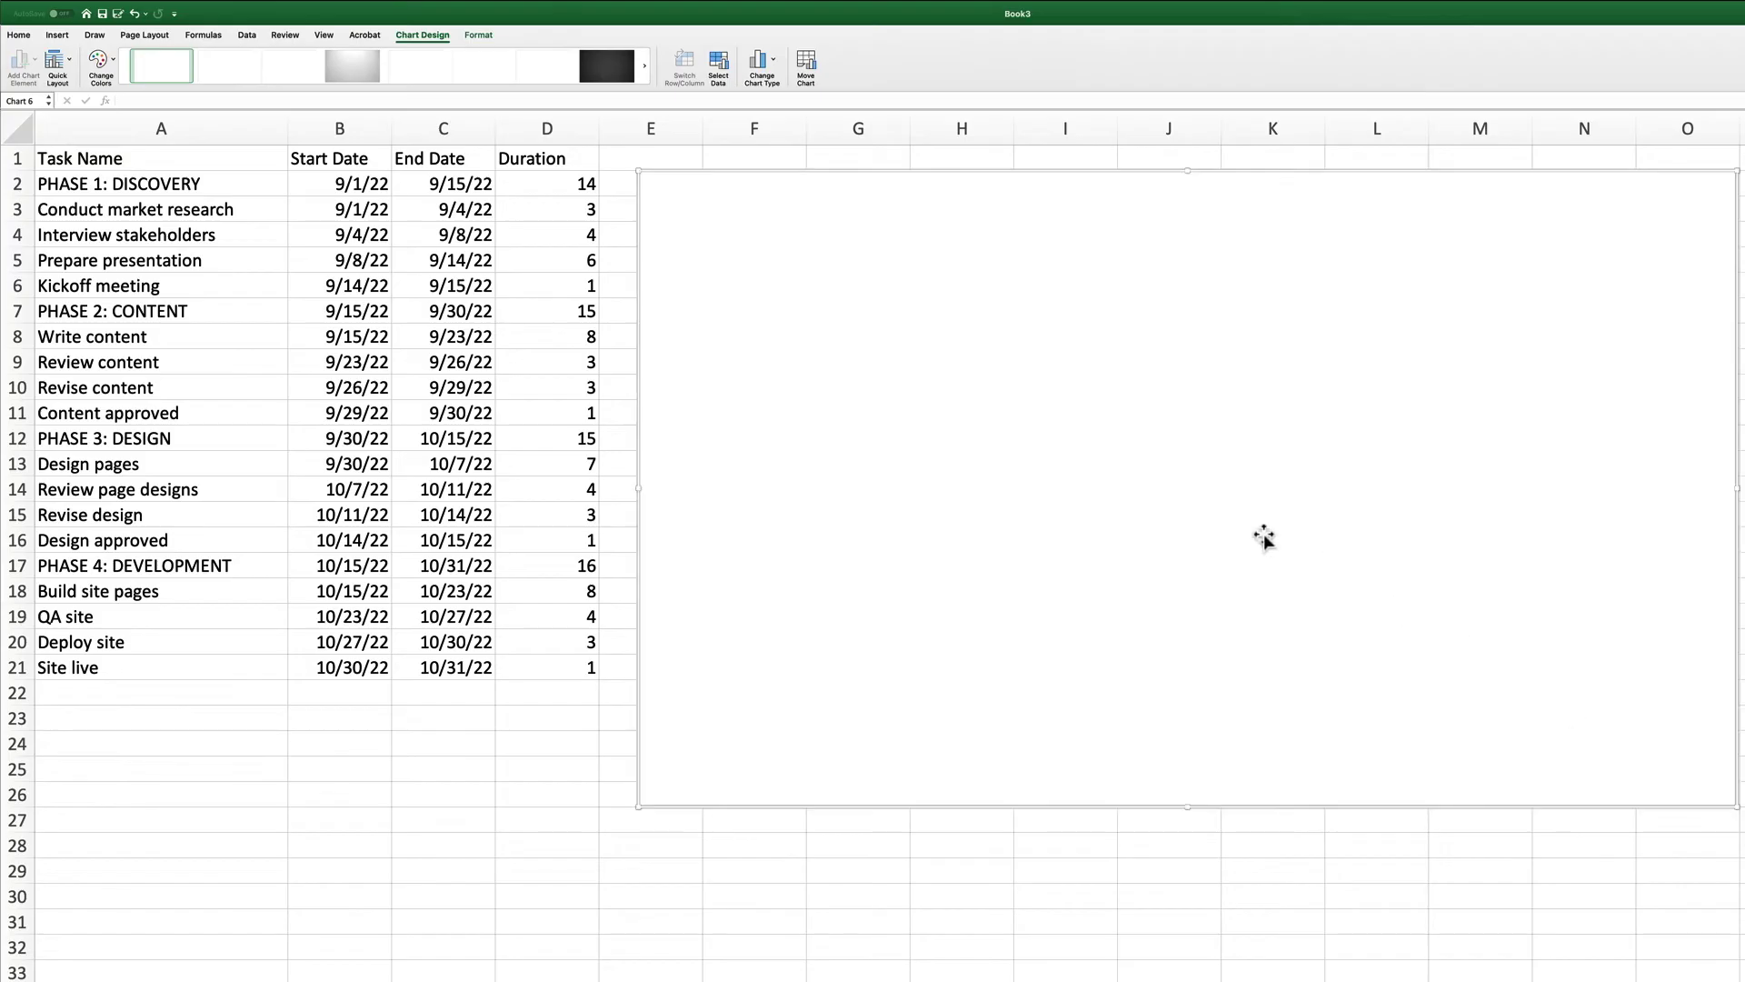
In Select Data Source, add a series using the Start Date cells as its values
right_click(1143, 451)
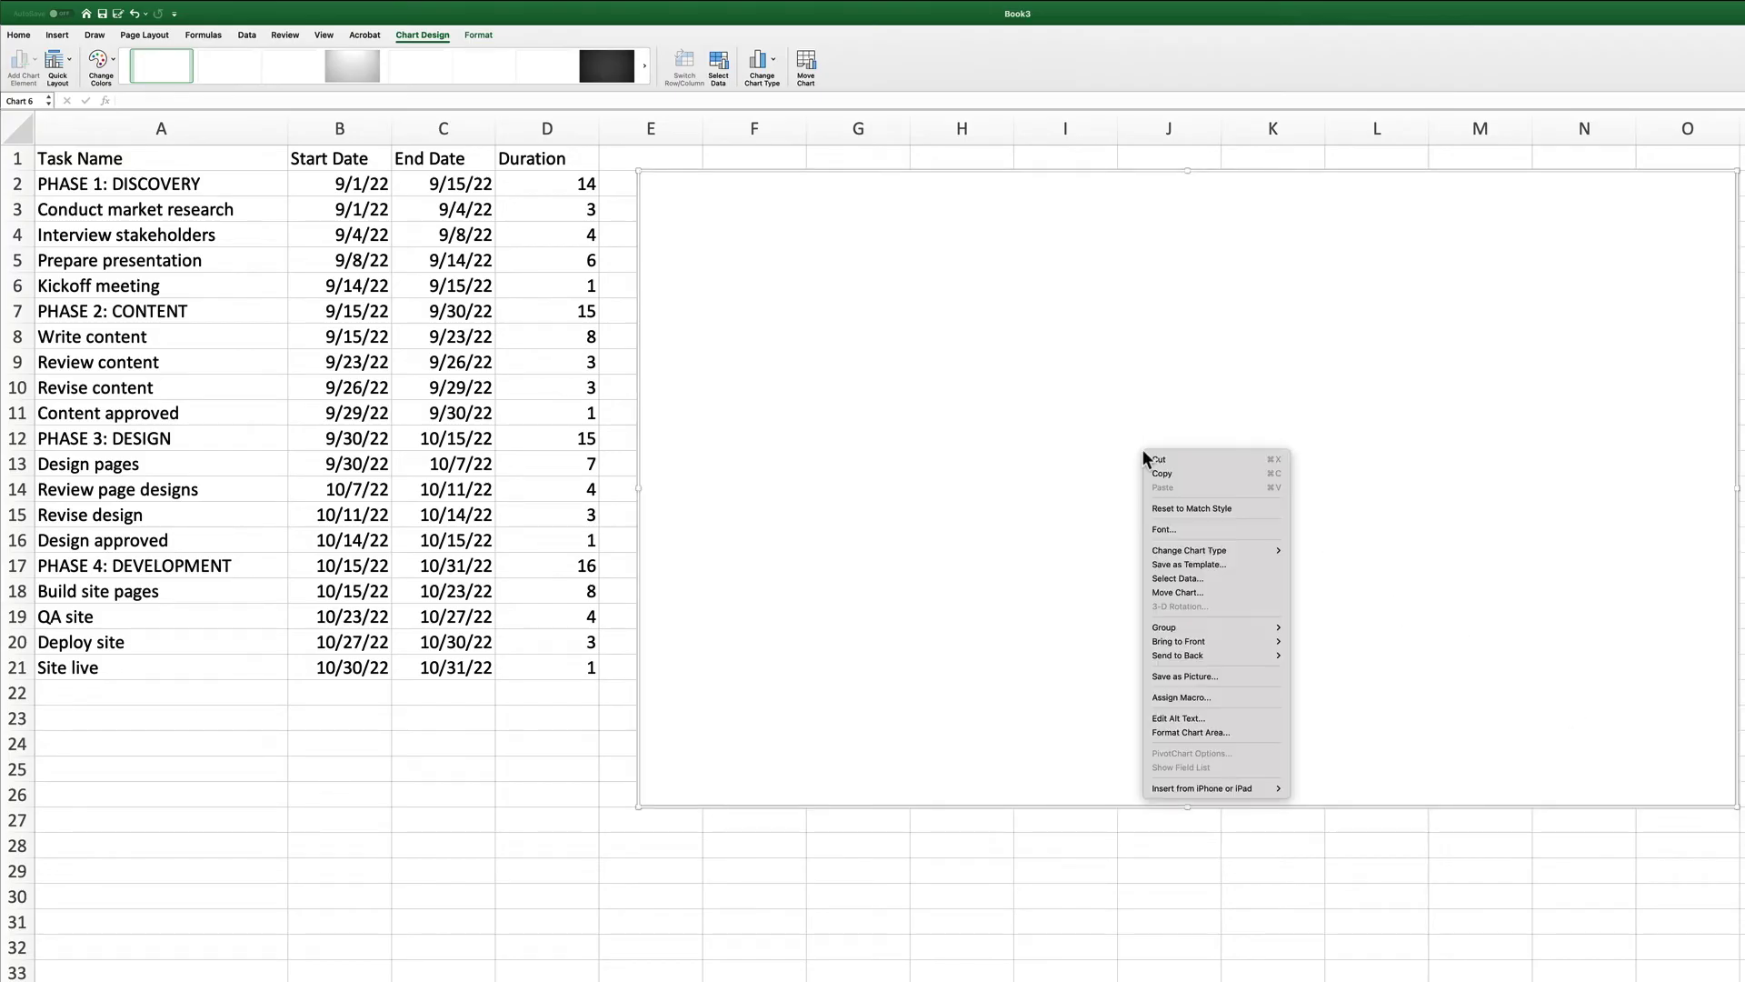
left_click(1190, 579)
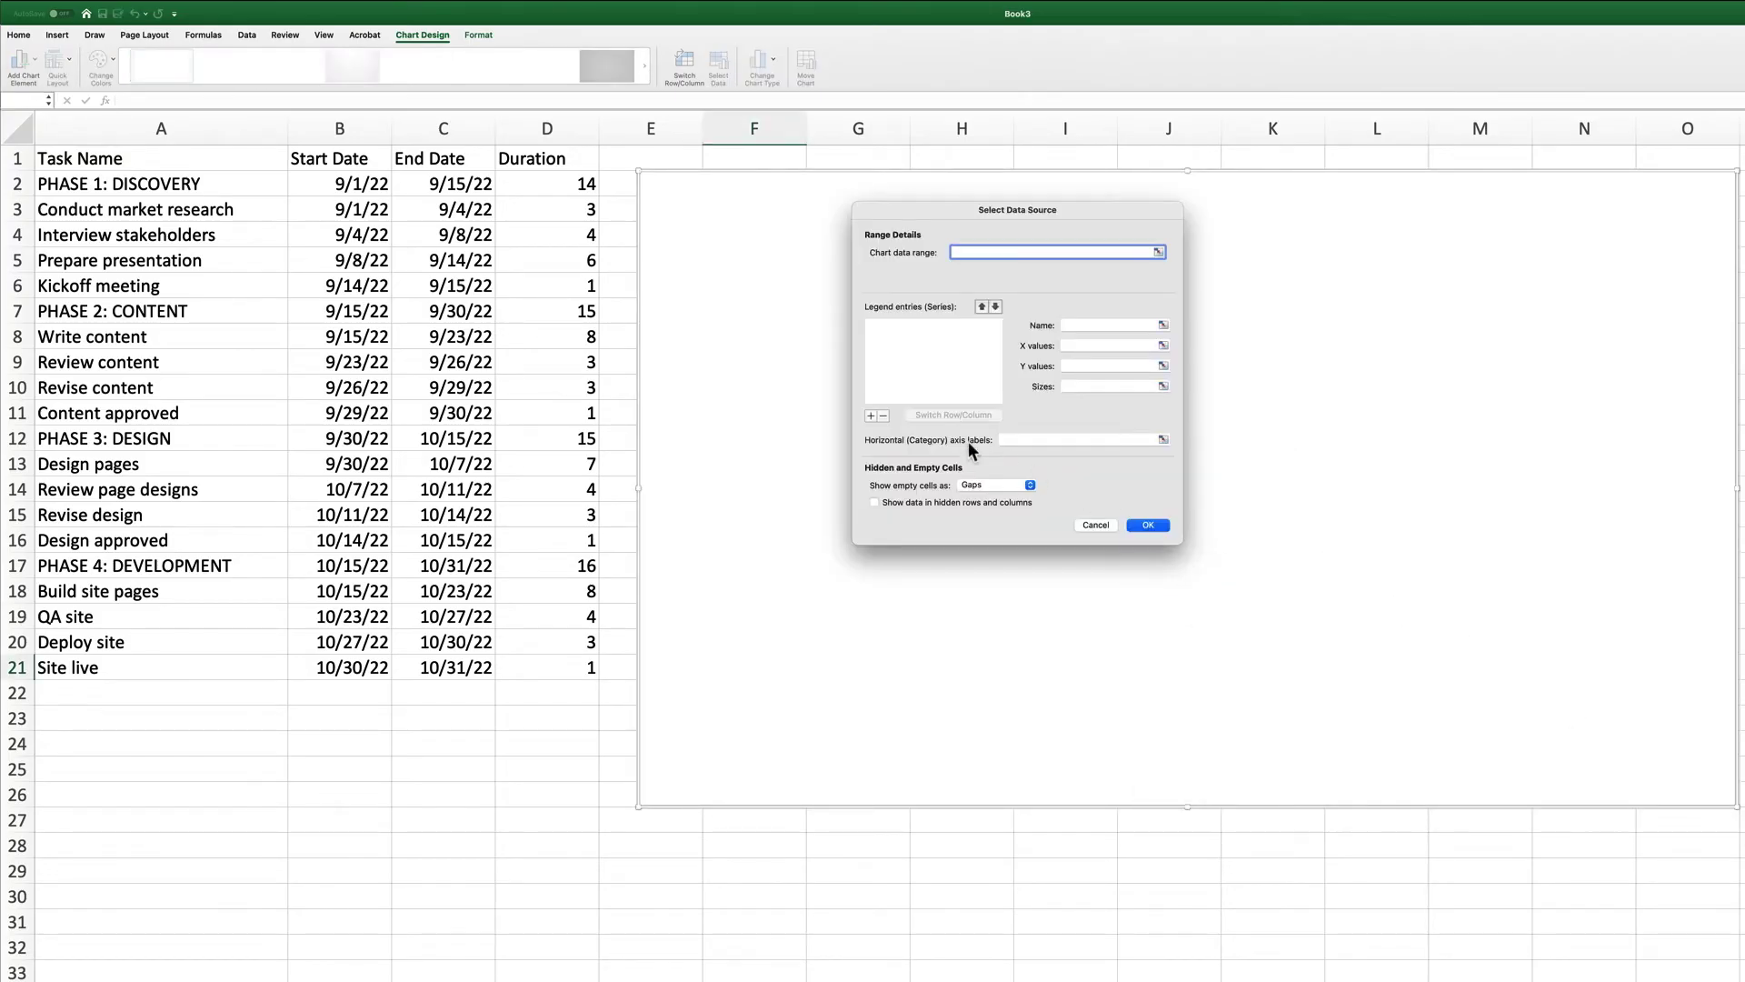
left_click(870, 416)
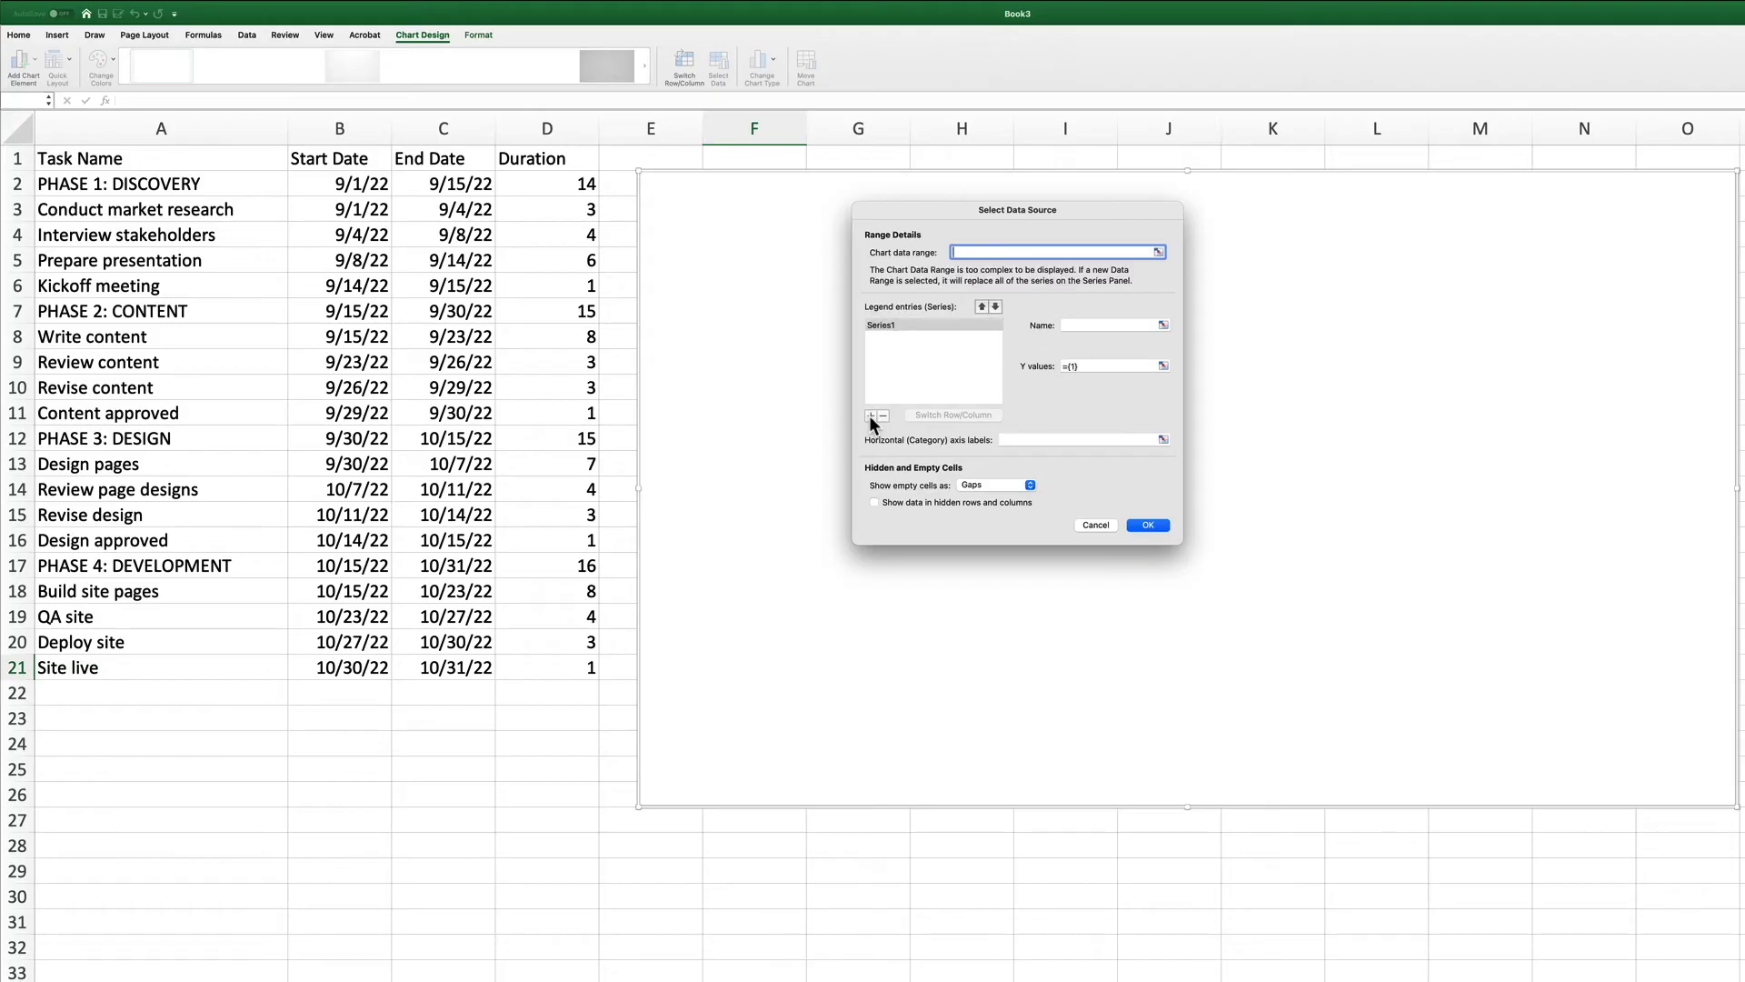
left_click(1087, 325)
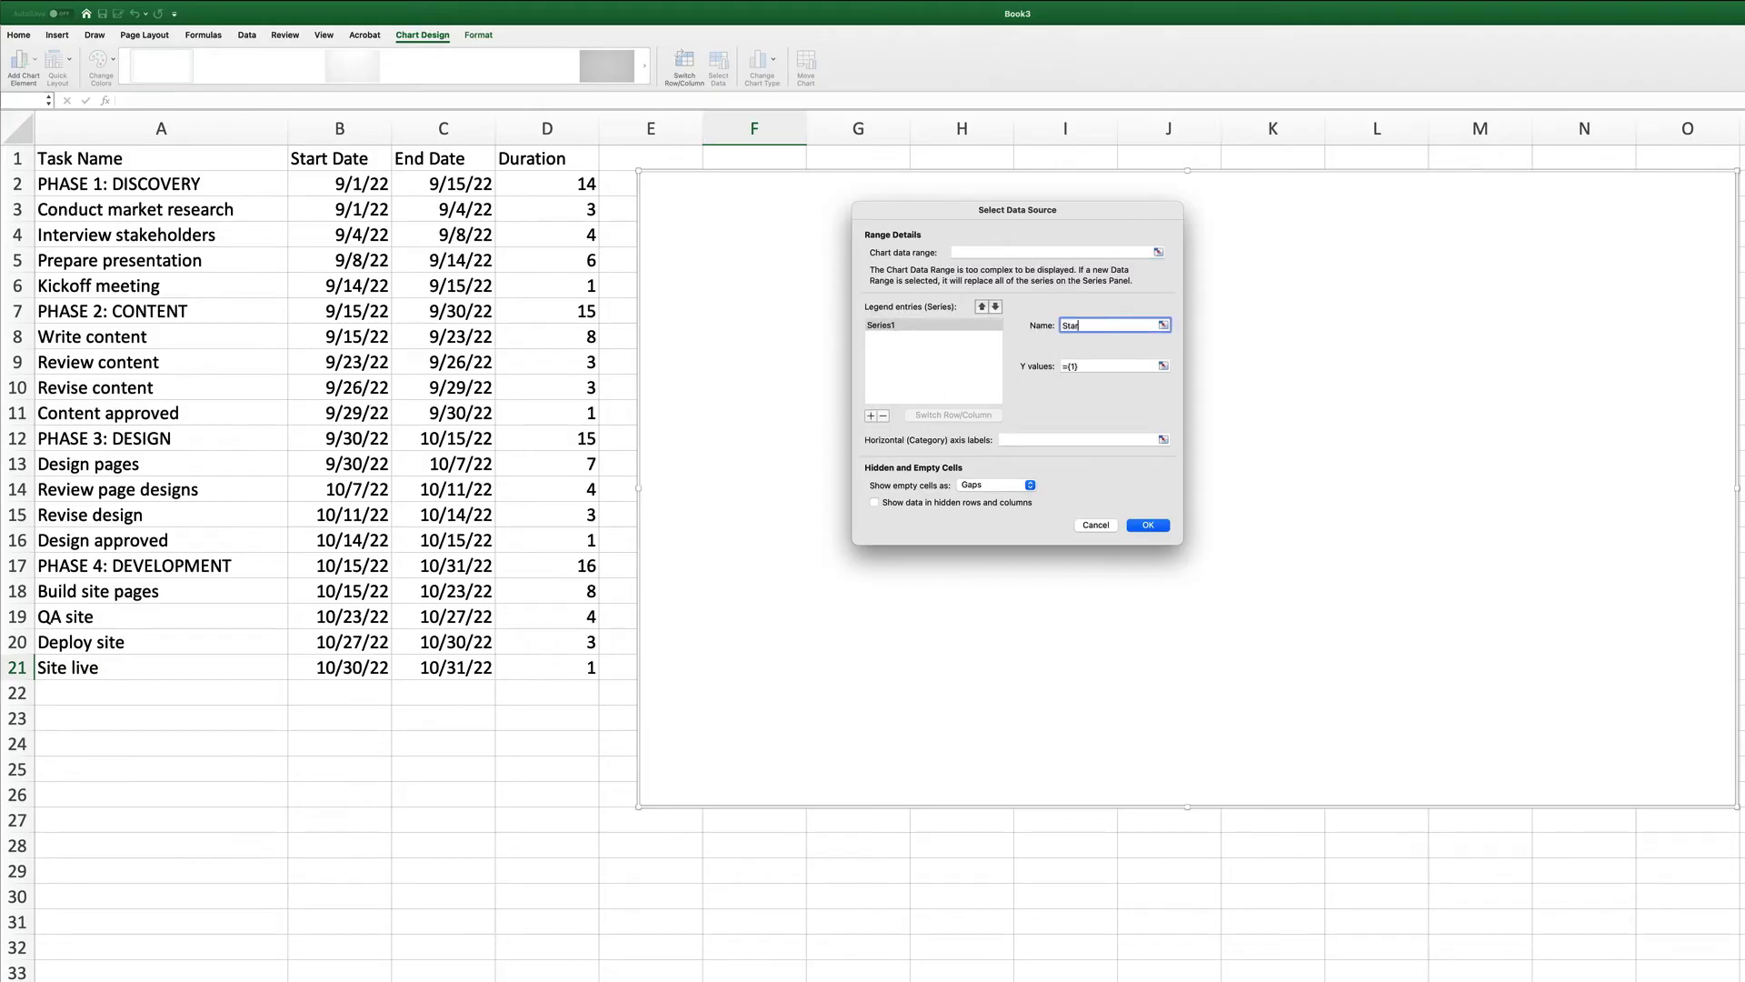
left_click(1092, 366)
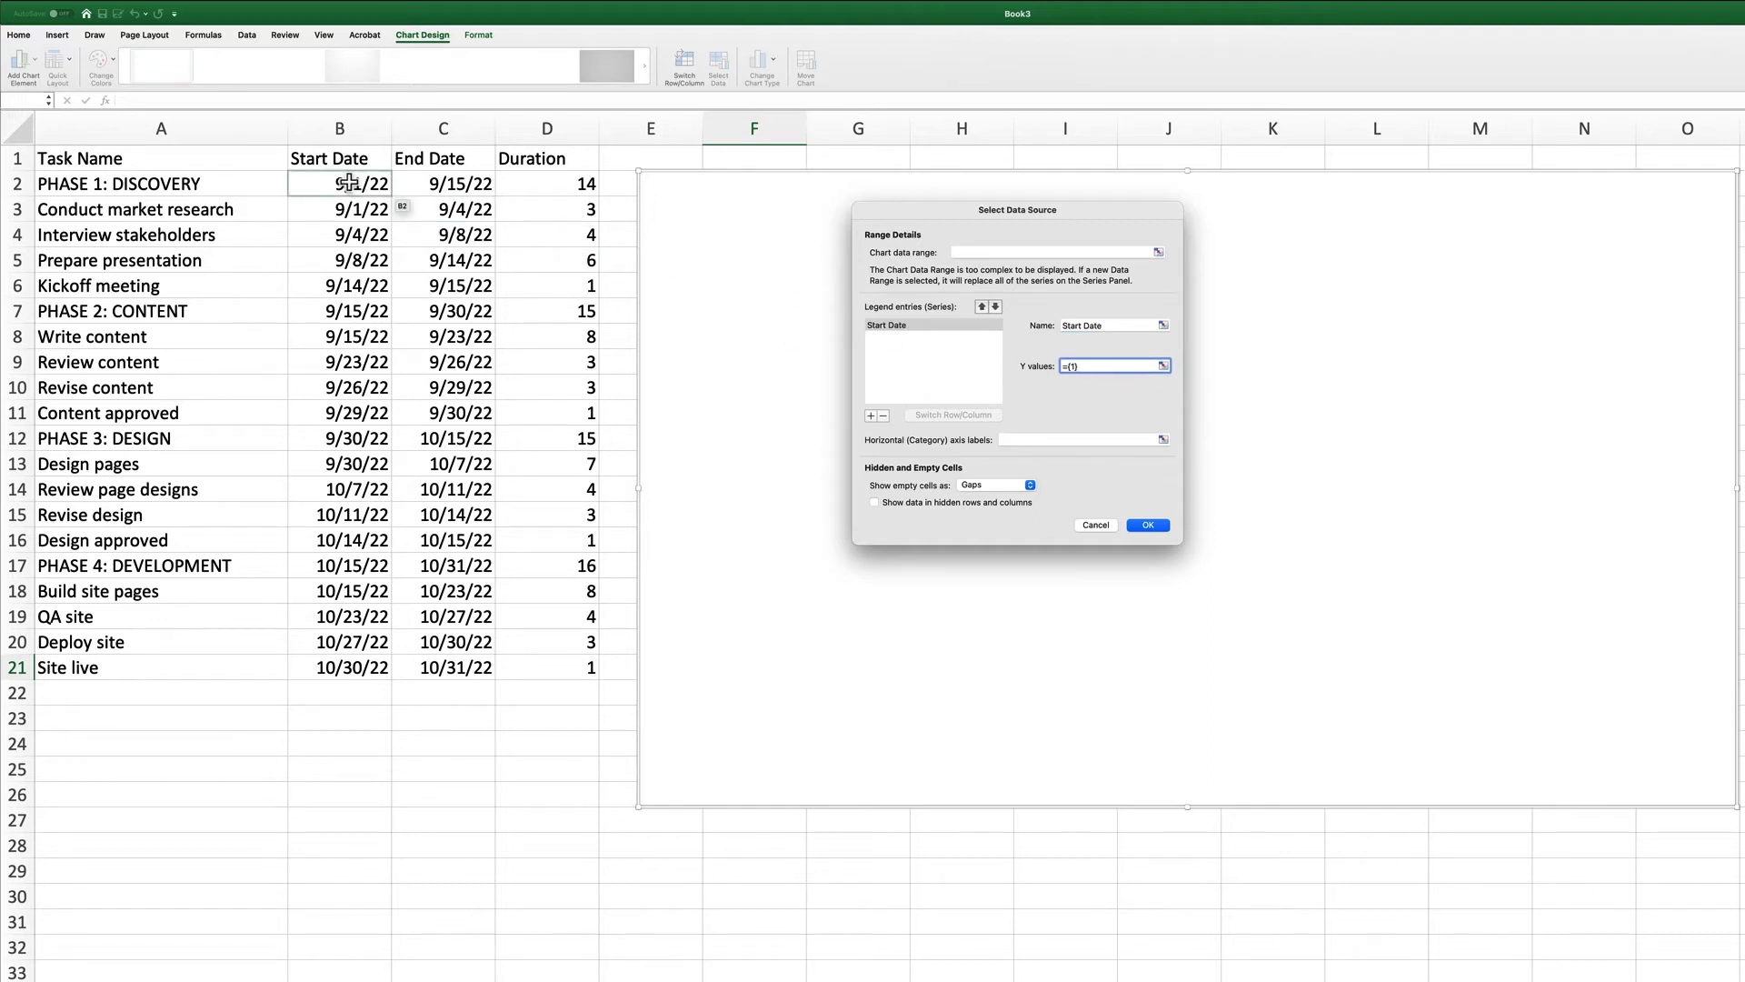
left_click_drag(355, 185, 352, 668)
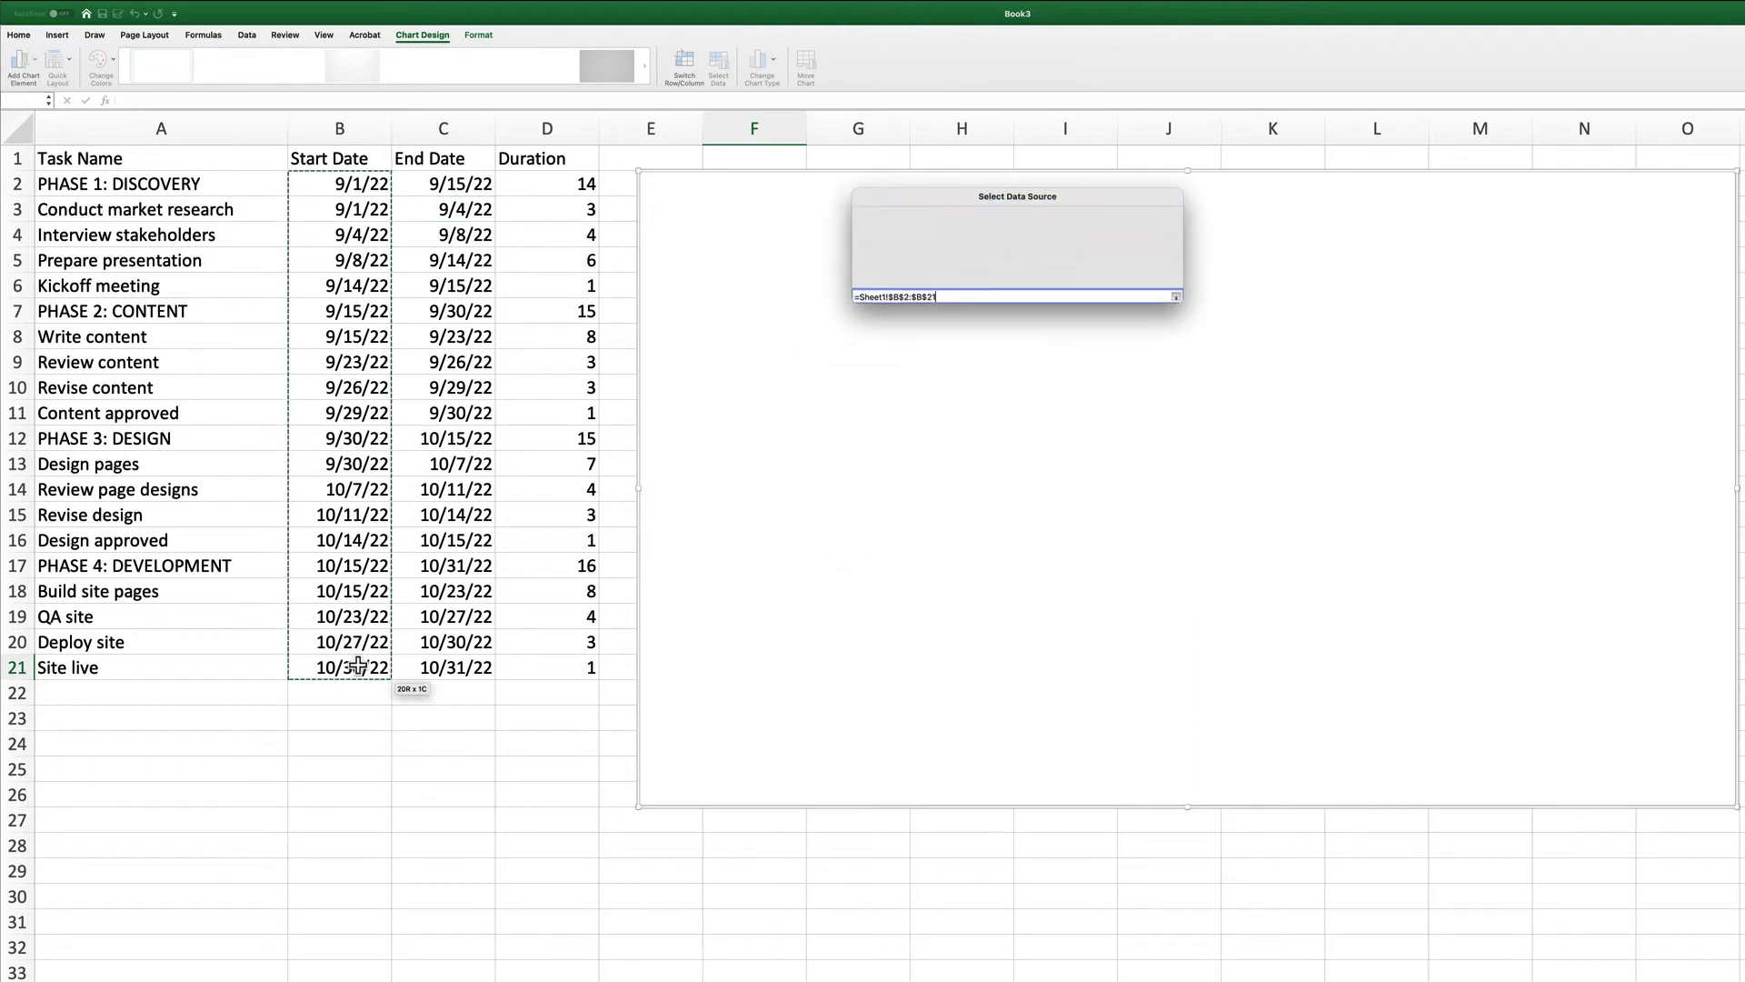
Add a series named Duration with values D2:D21
left_click(871, 415)
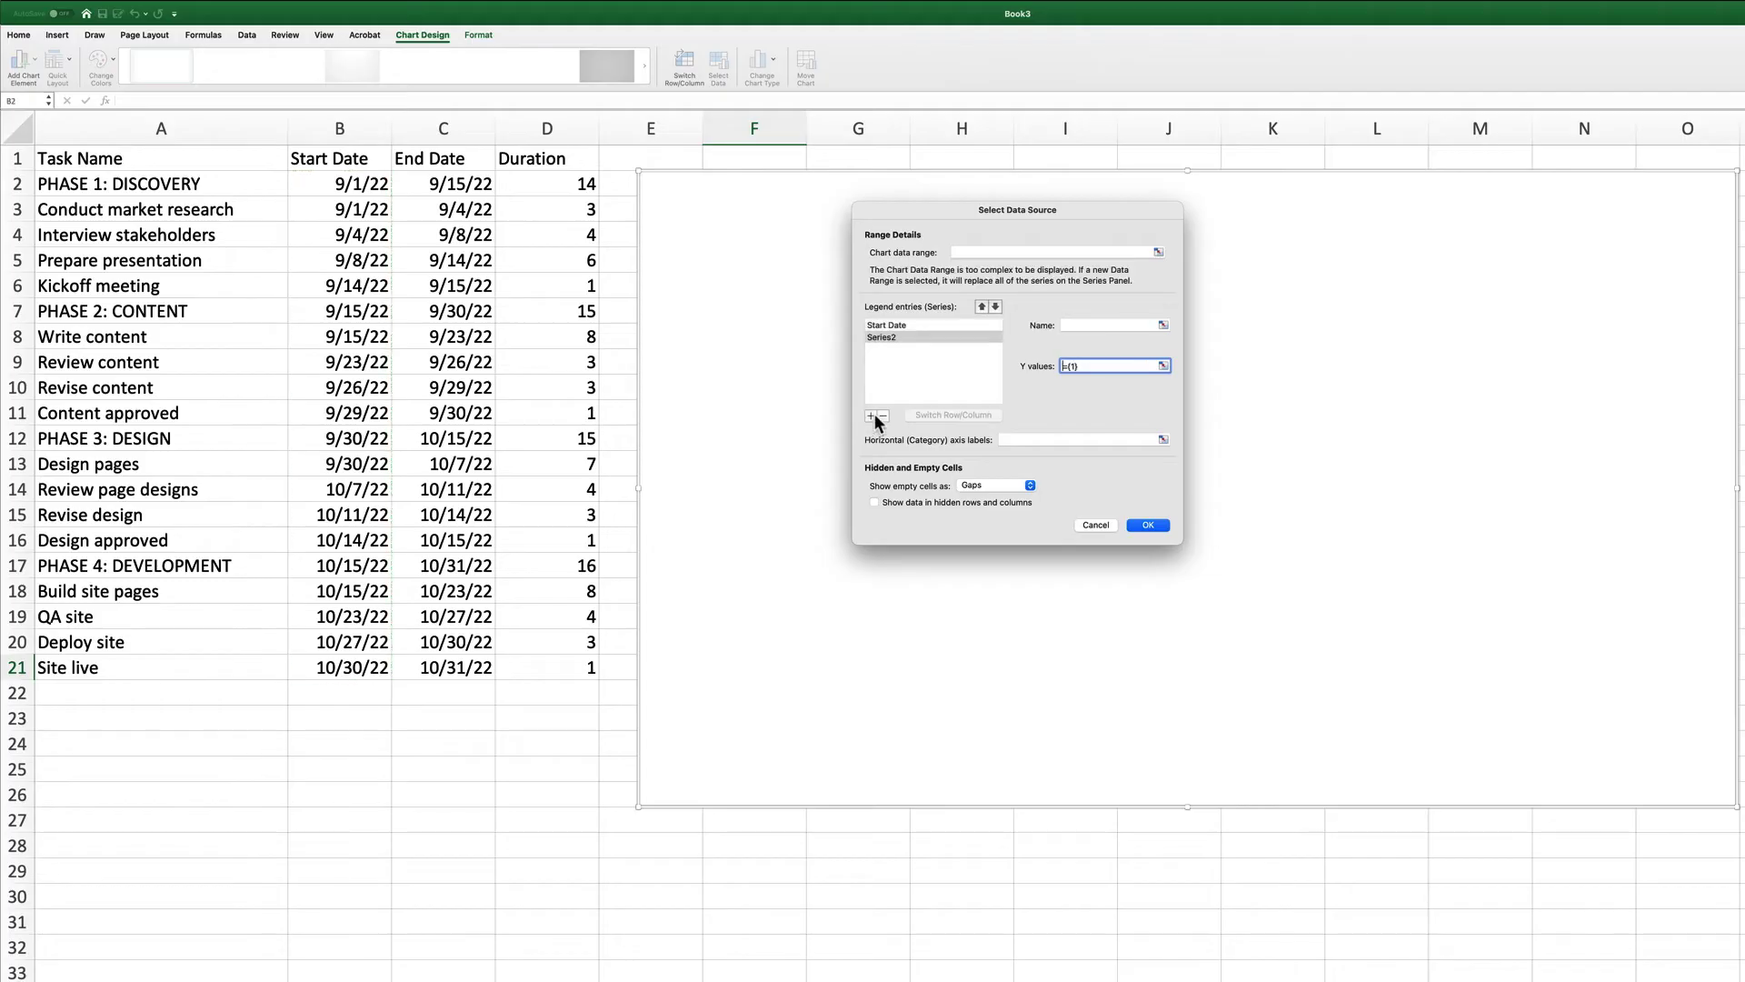
left_click(1087, 325)
type("Duration")
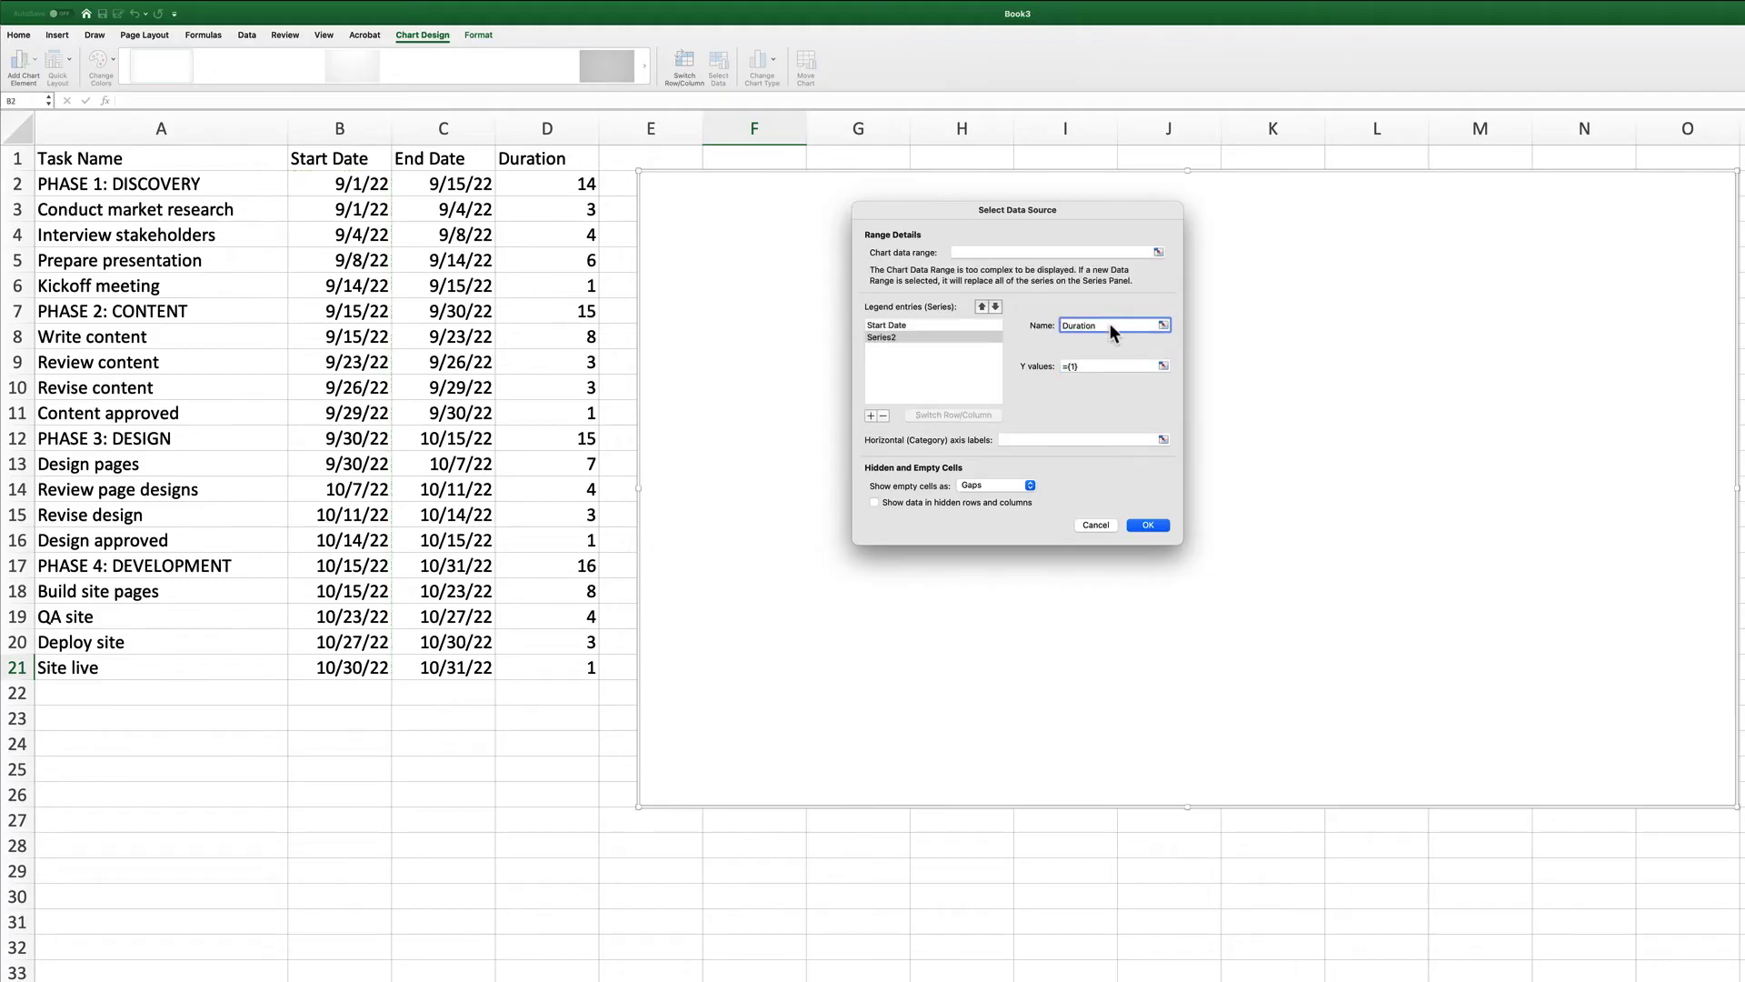
left_click(1110, 364)
left_click_drag(533, 189, 561, 675)
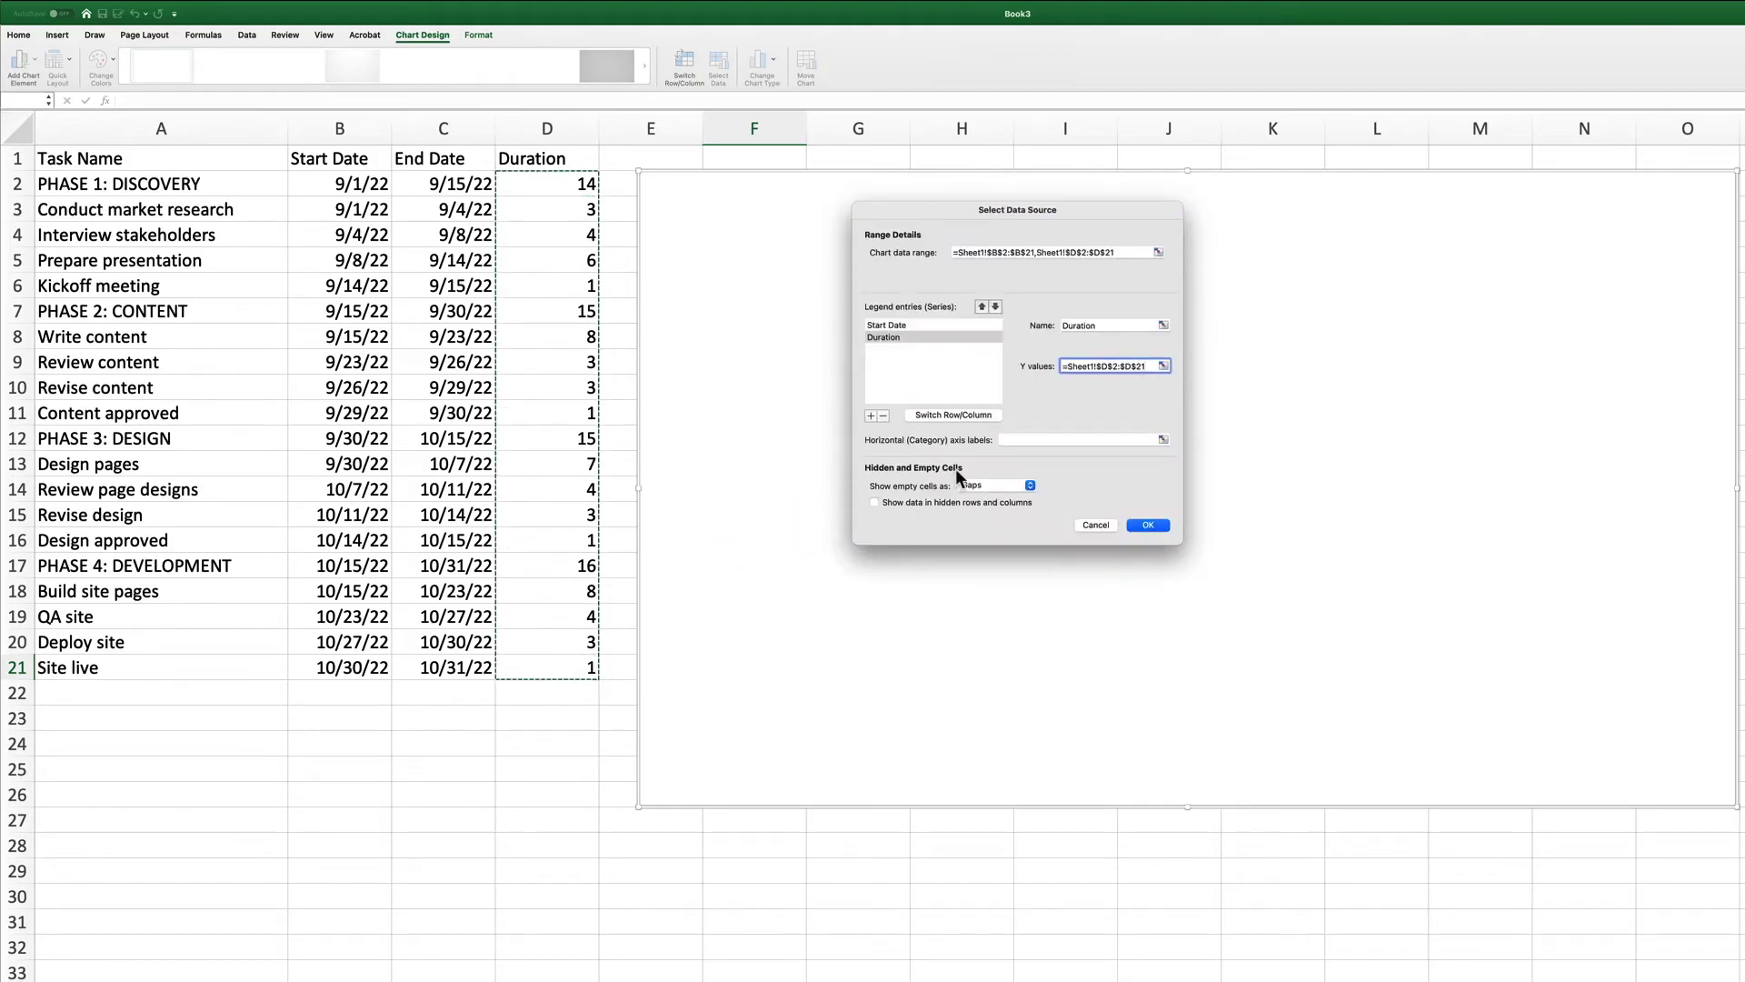
Use task names A2:A21 as axis labels, show hidden-row data, and apply
left_click(1028, 439)
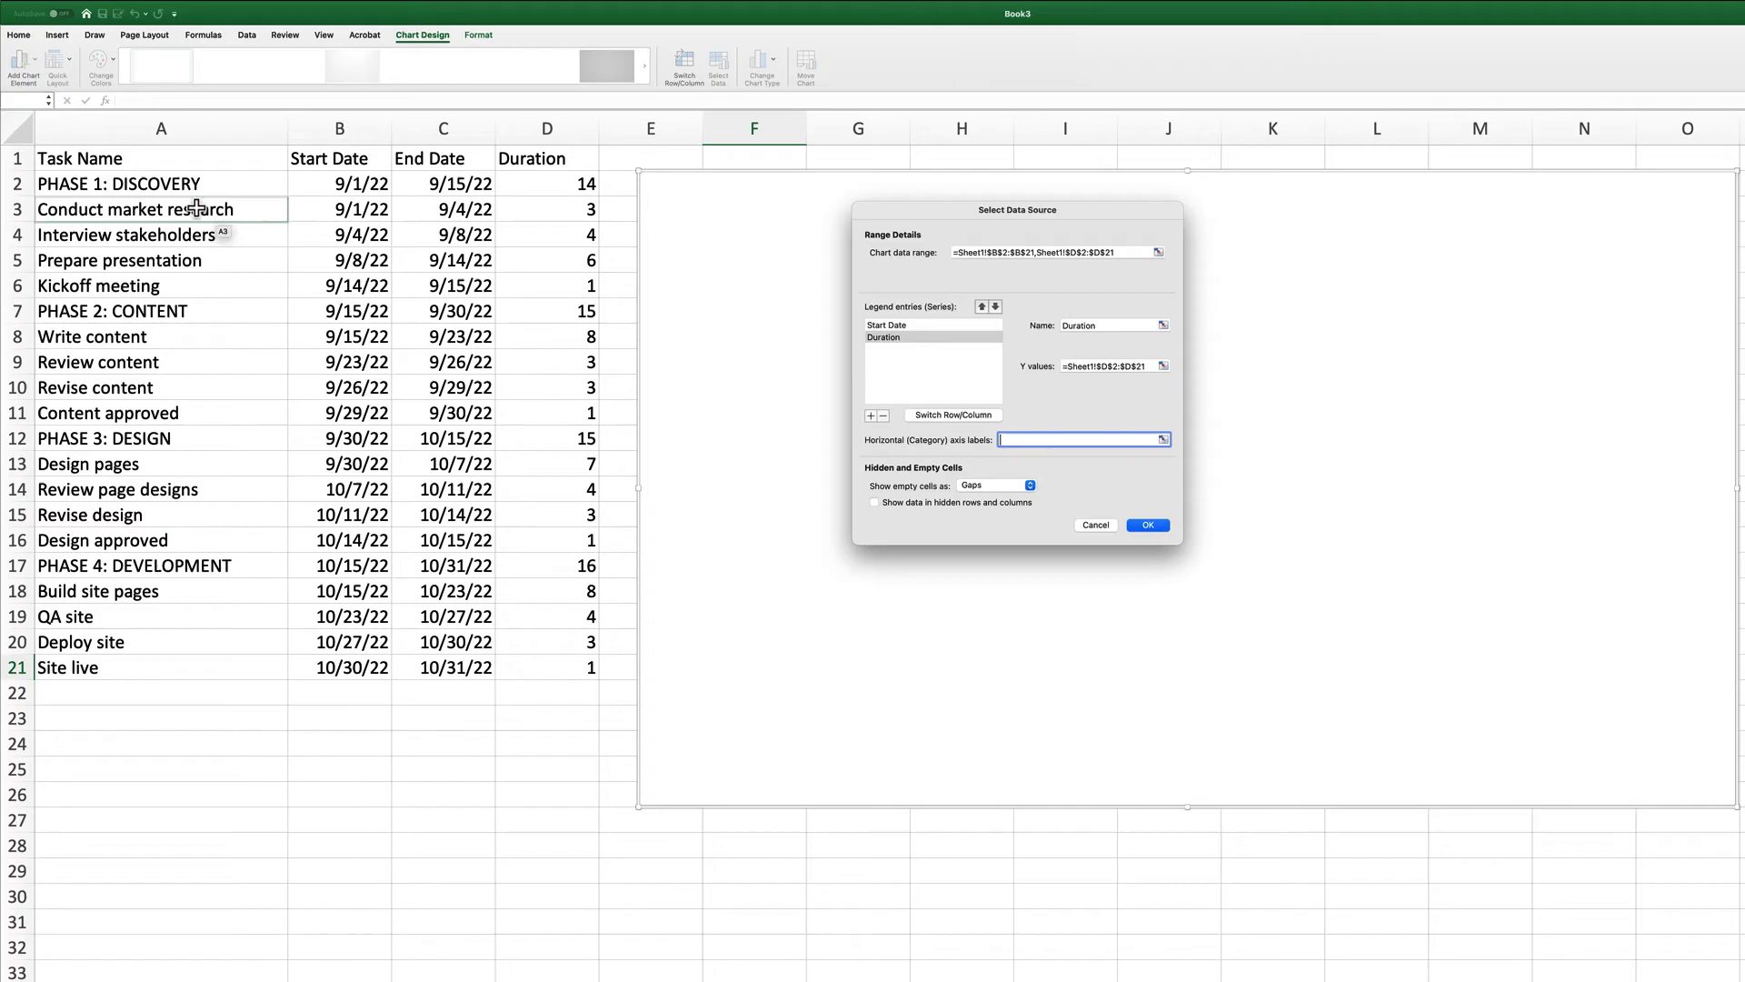
left_click_drag(170, 186, 172, 666)
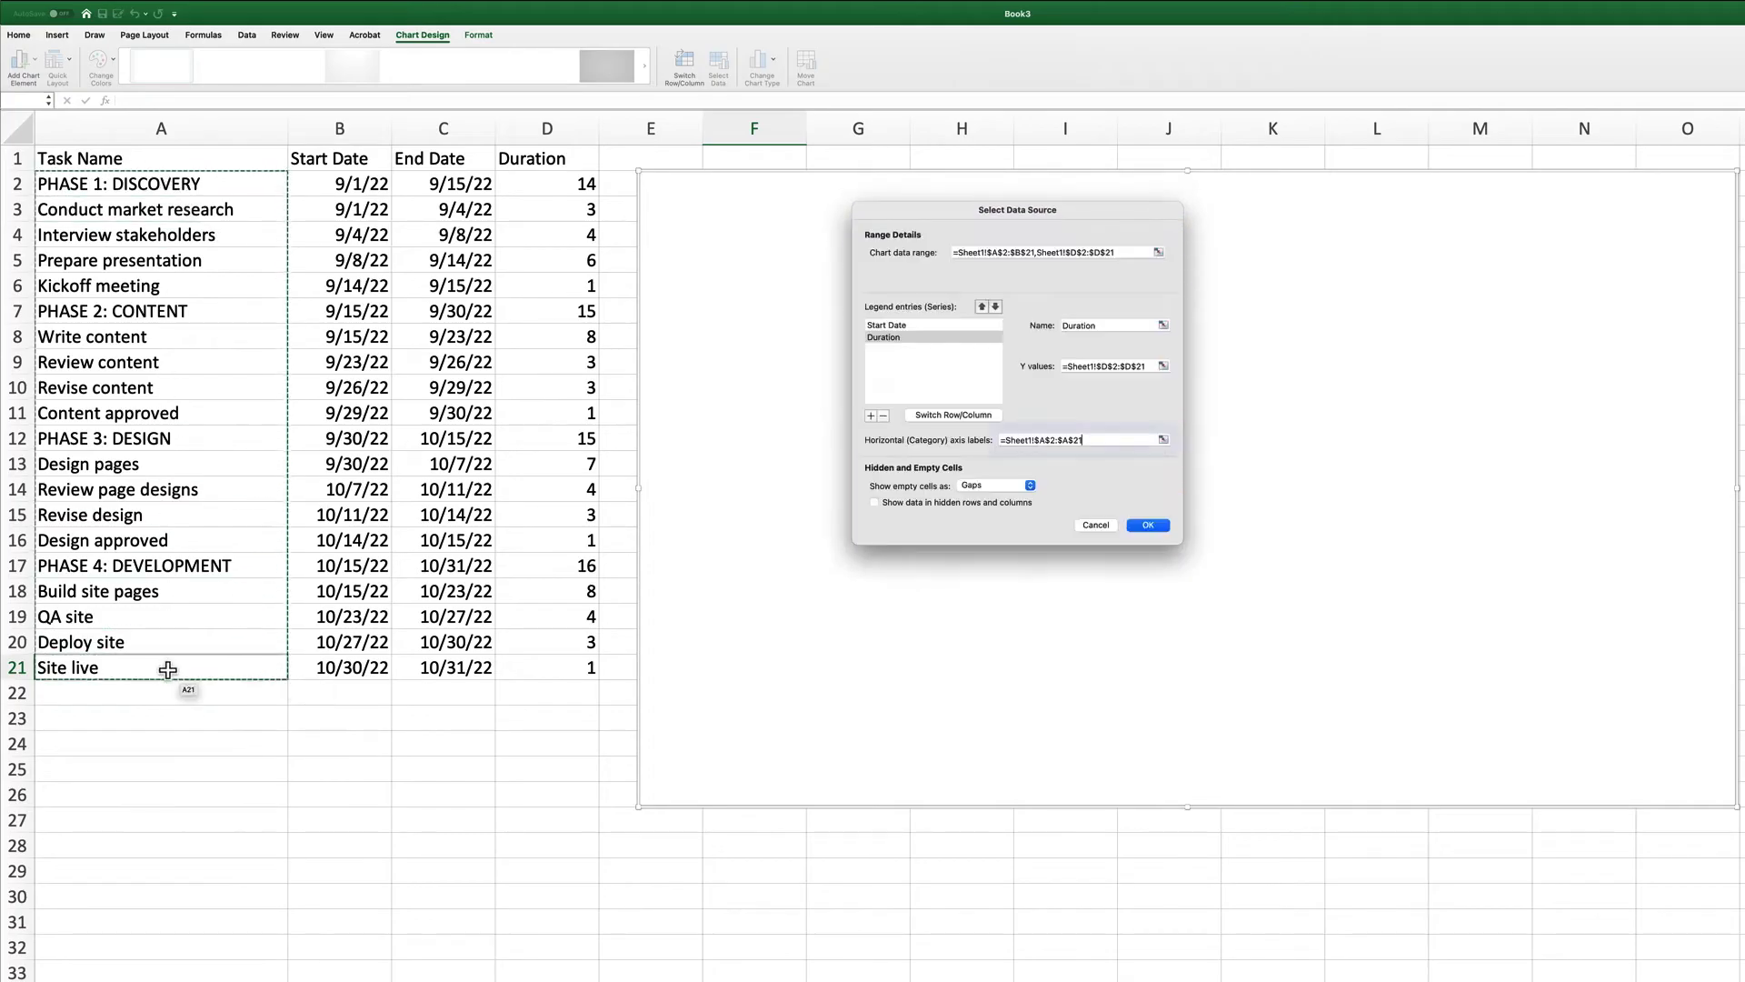
left_click(874, 501)
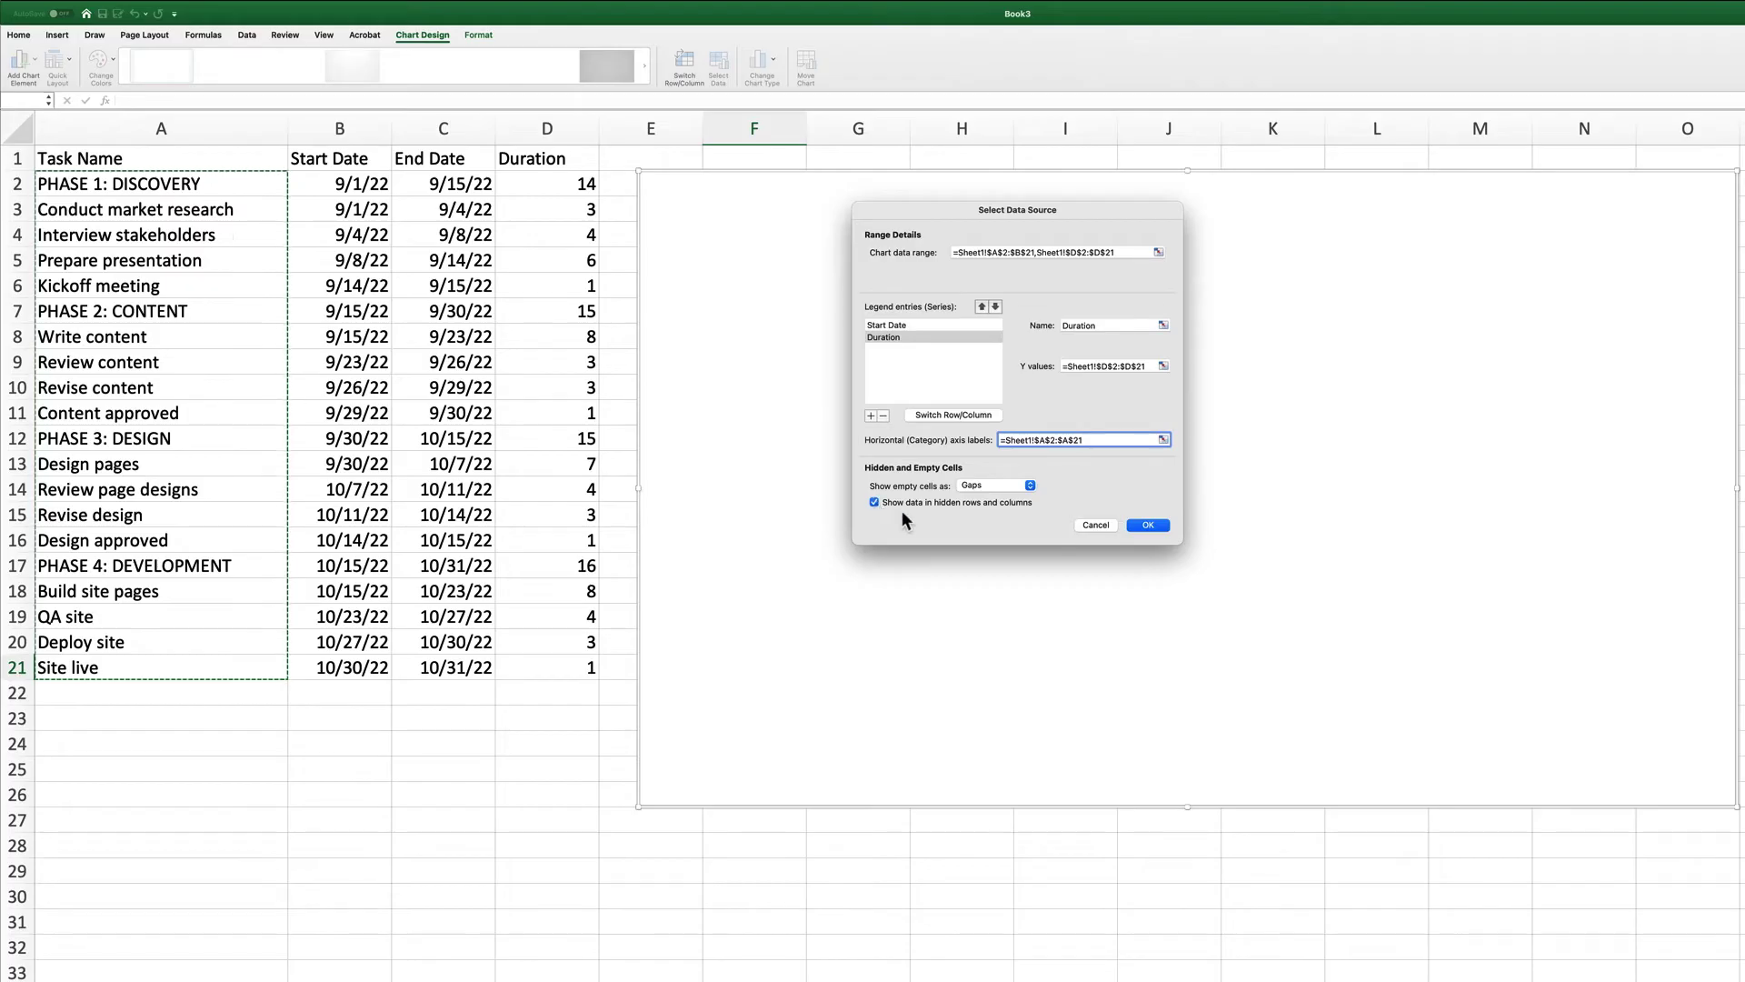
left_click(1148, 526)
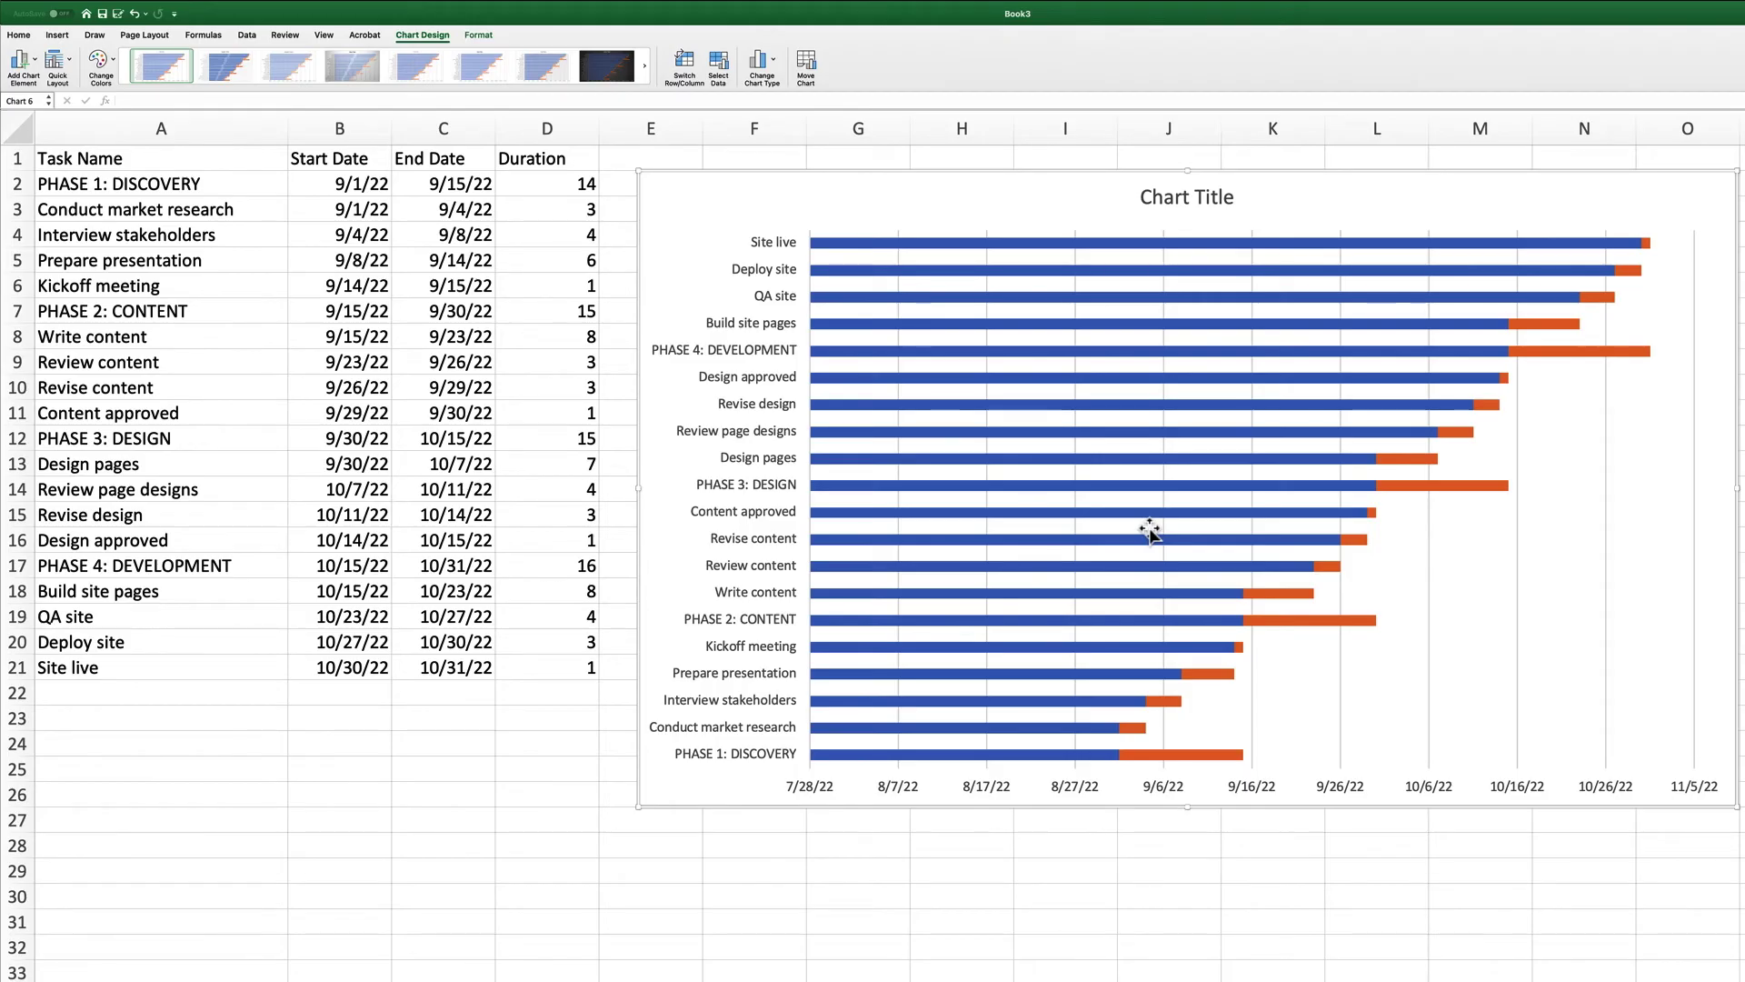
Replace the chart title placeholder text with 'My Gantt Chart'
left_click(1200, 200)
double_click(1200, 200)
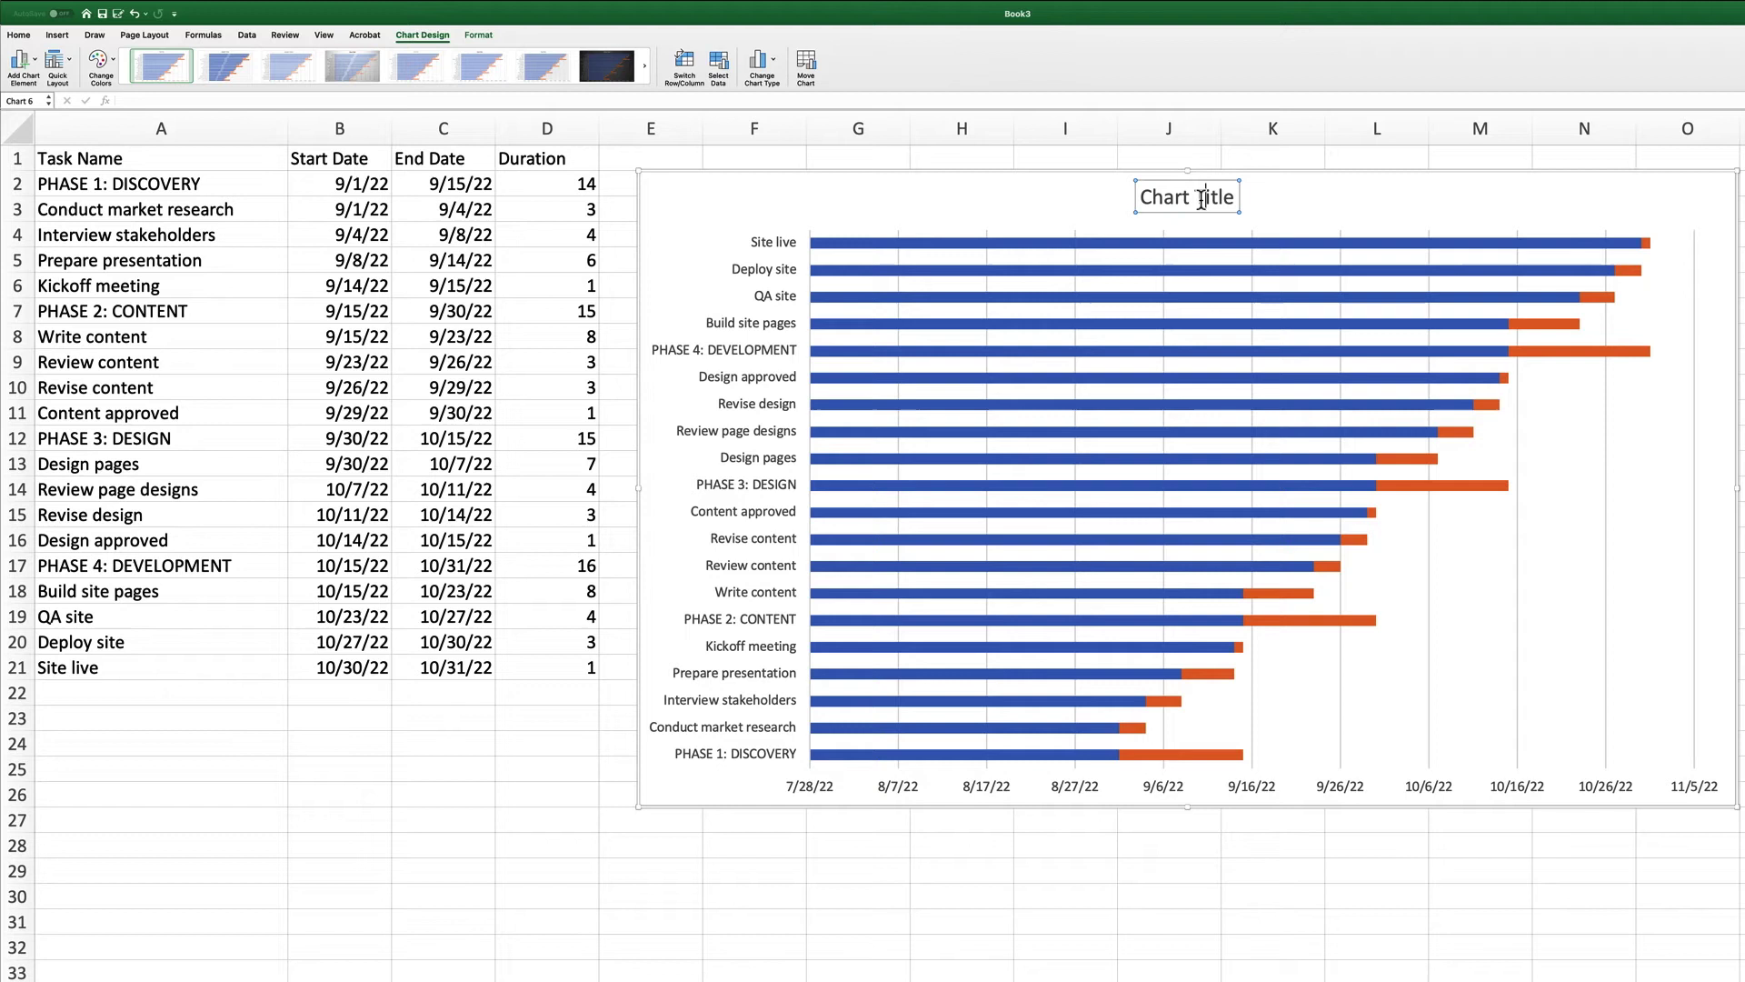
triple_click(1201, 200)
triple_click(1201, 200)
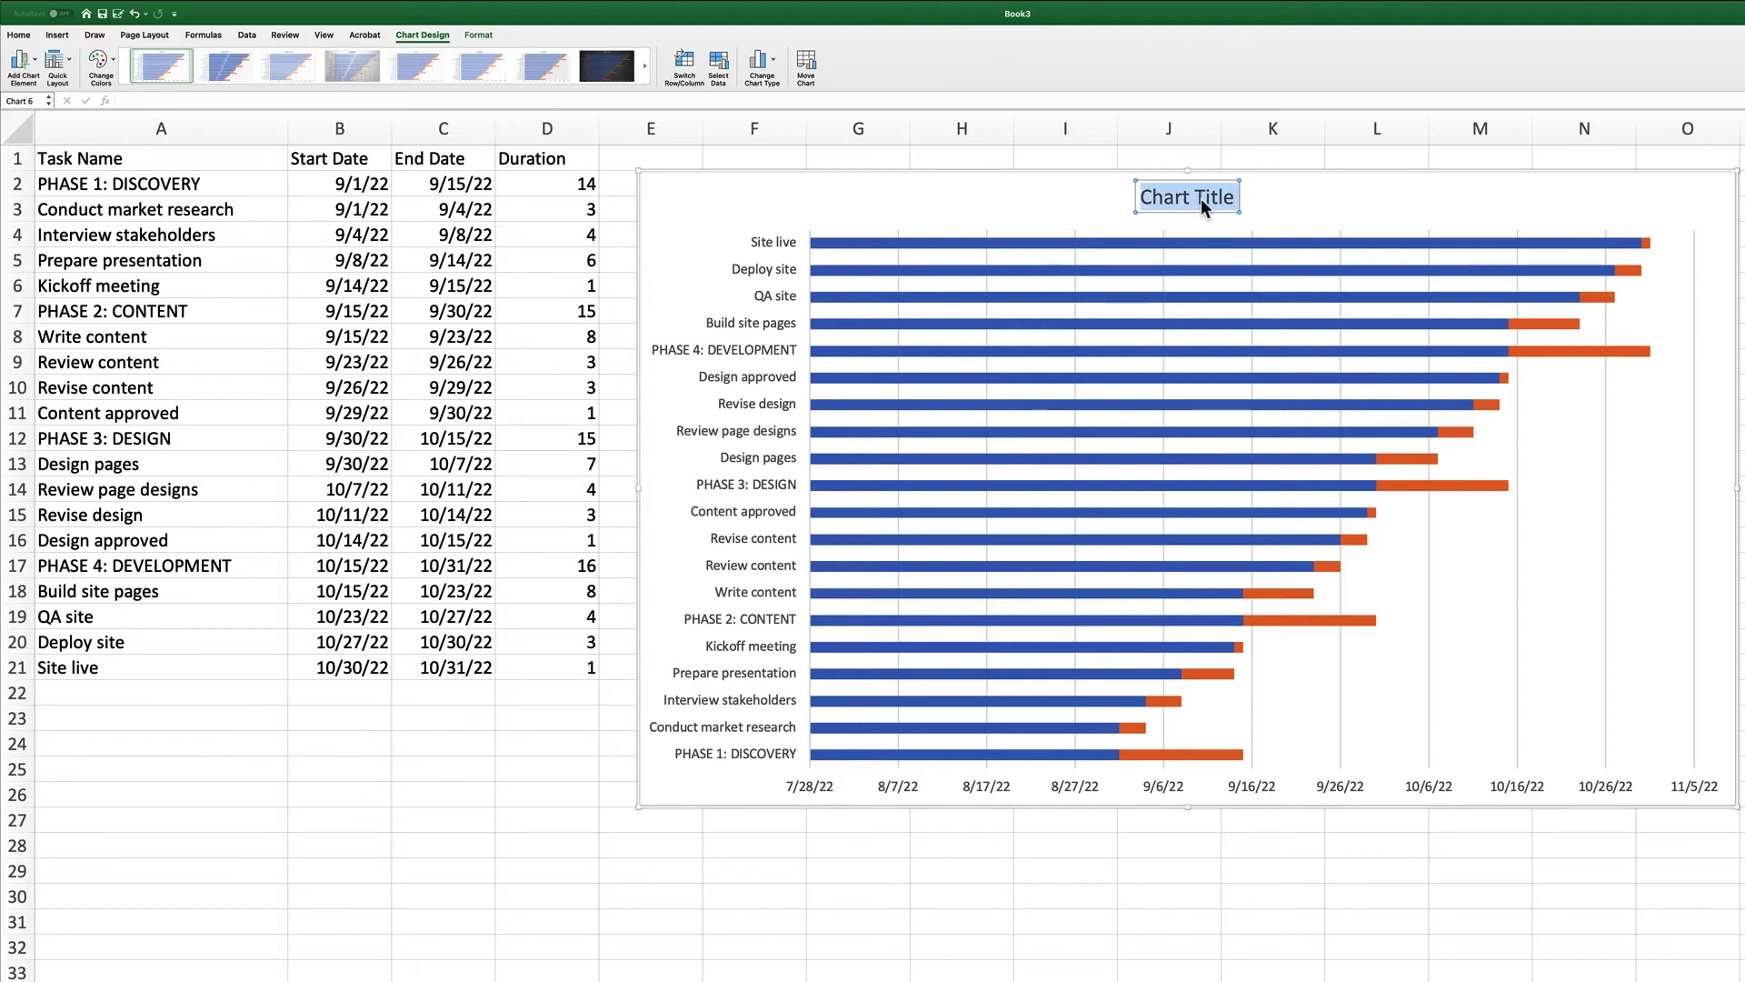
type("My Ga")
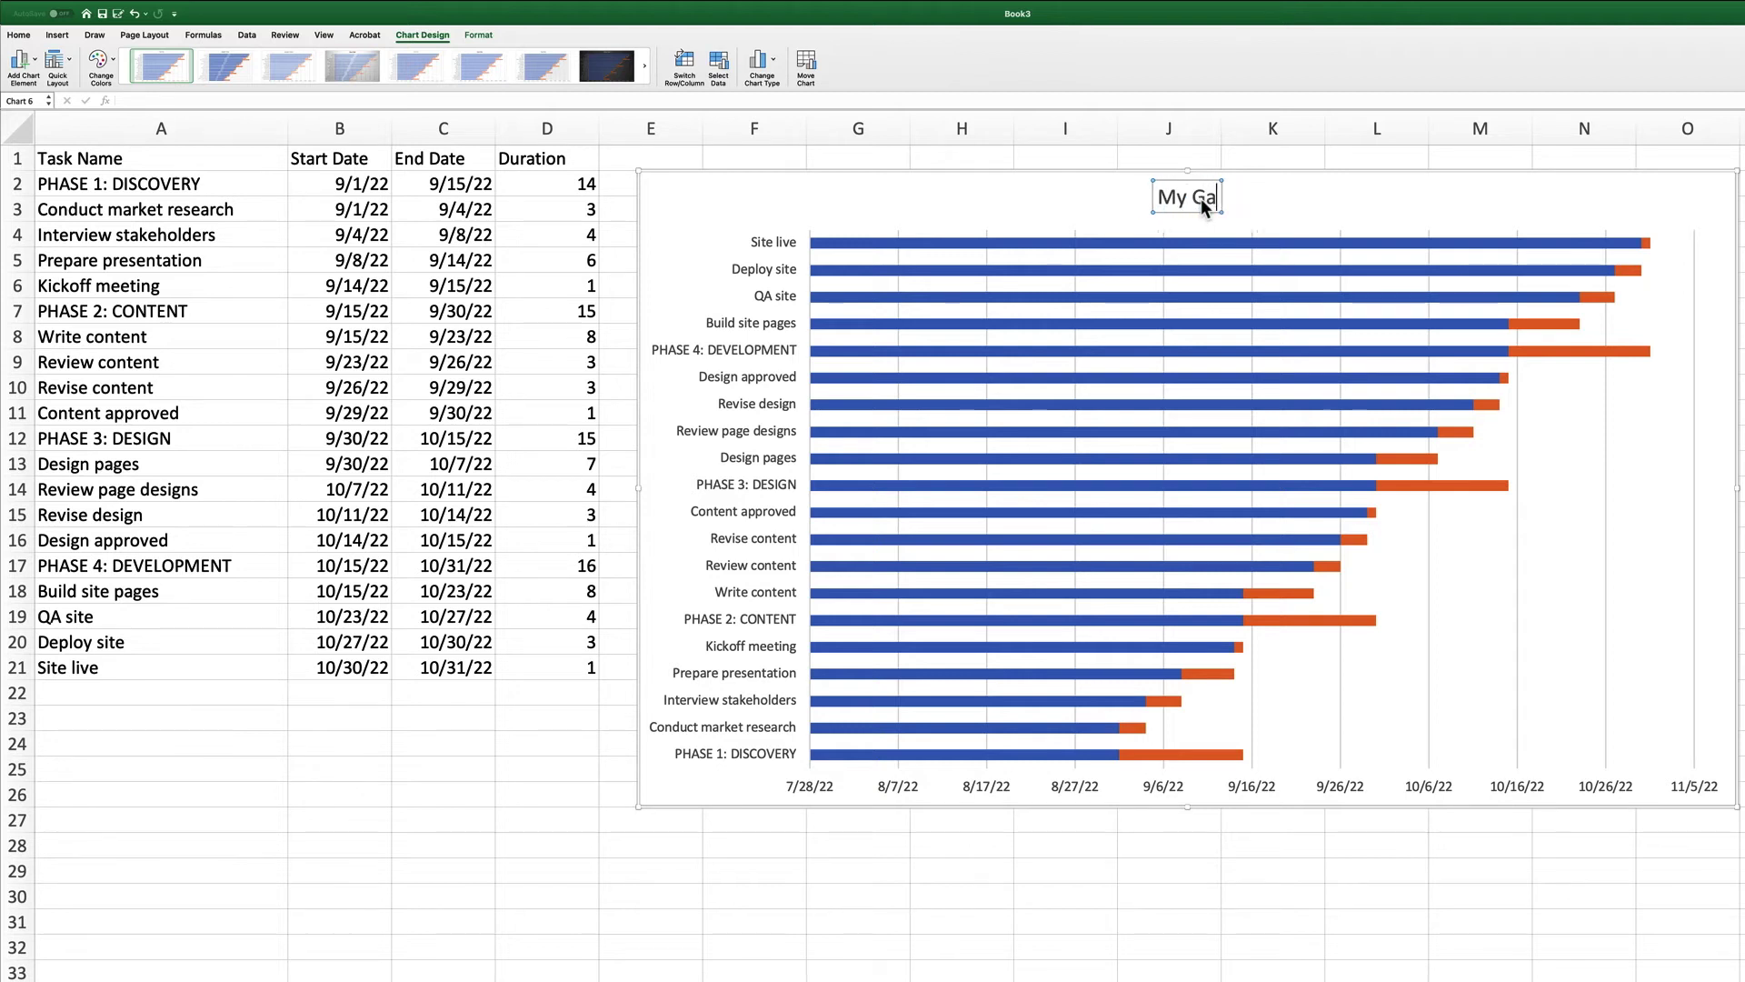
type("ntt Chart")
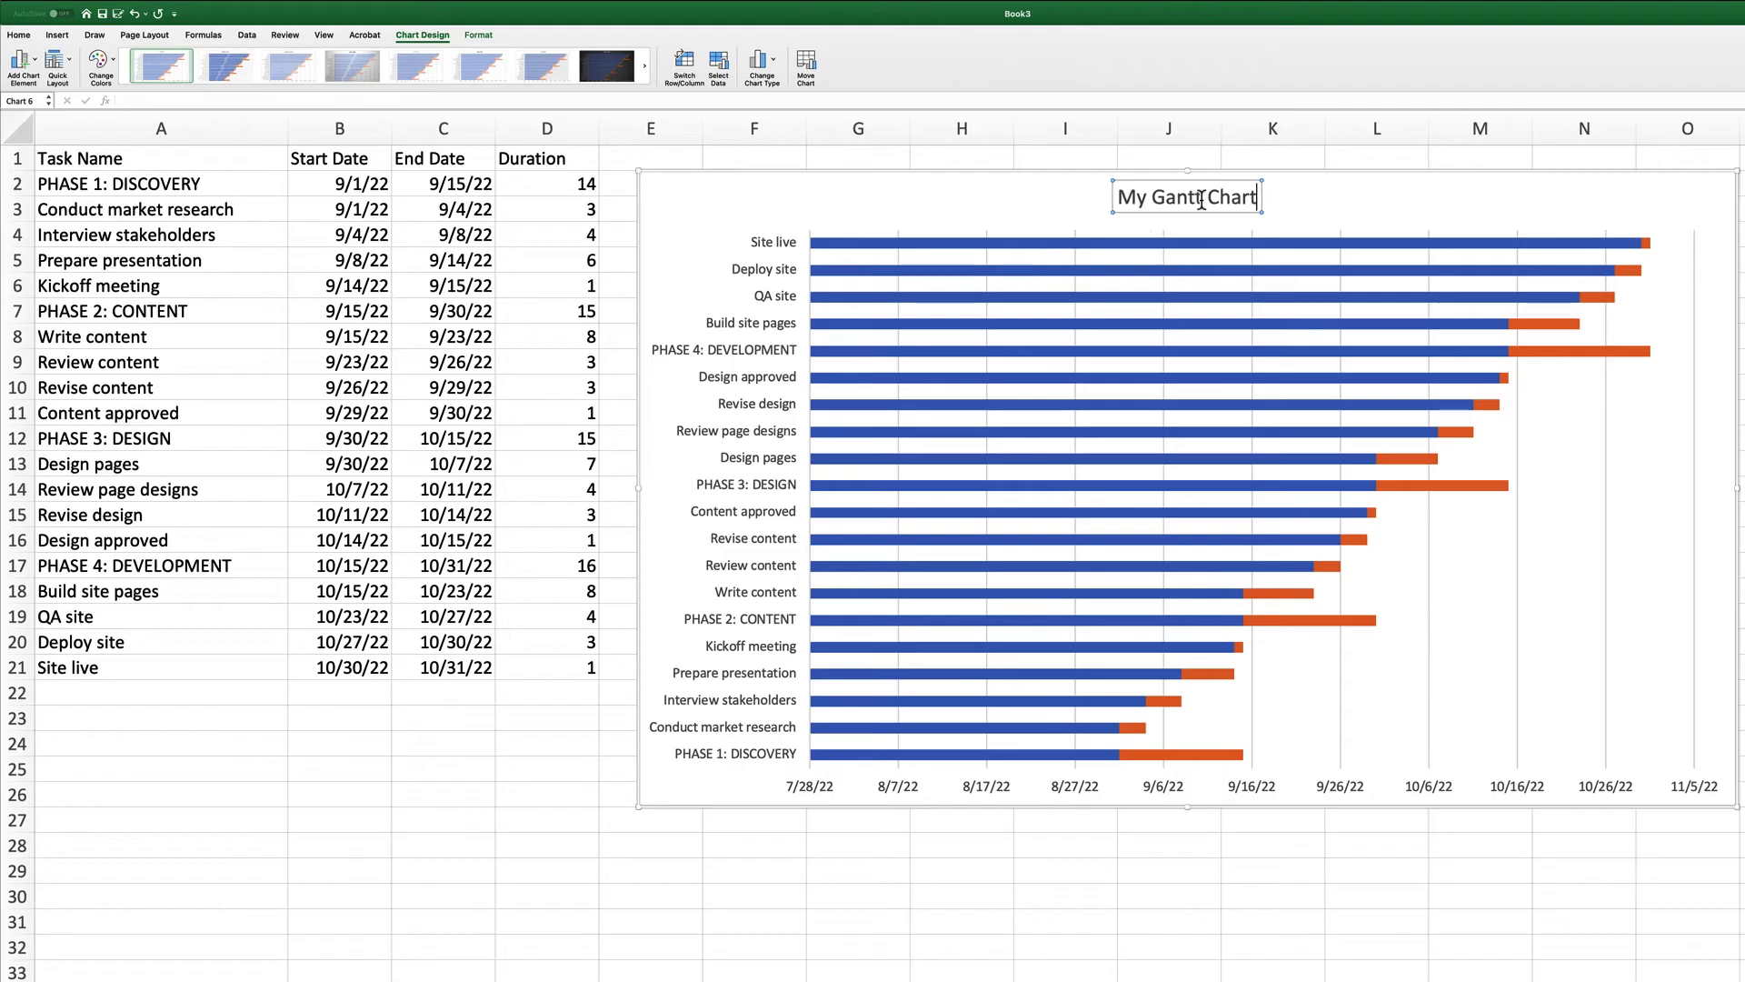
Copy the first start date from B2 to B23 and the last end date from C21 to C23
left_click(309, 184)
key("super+c")
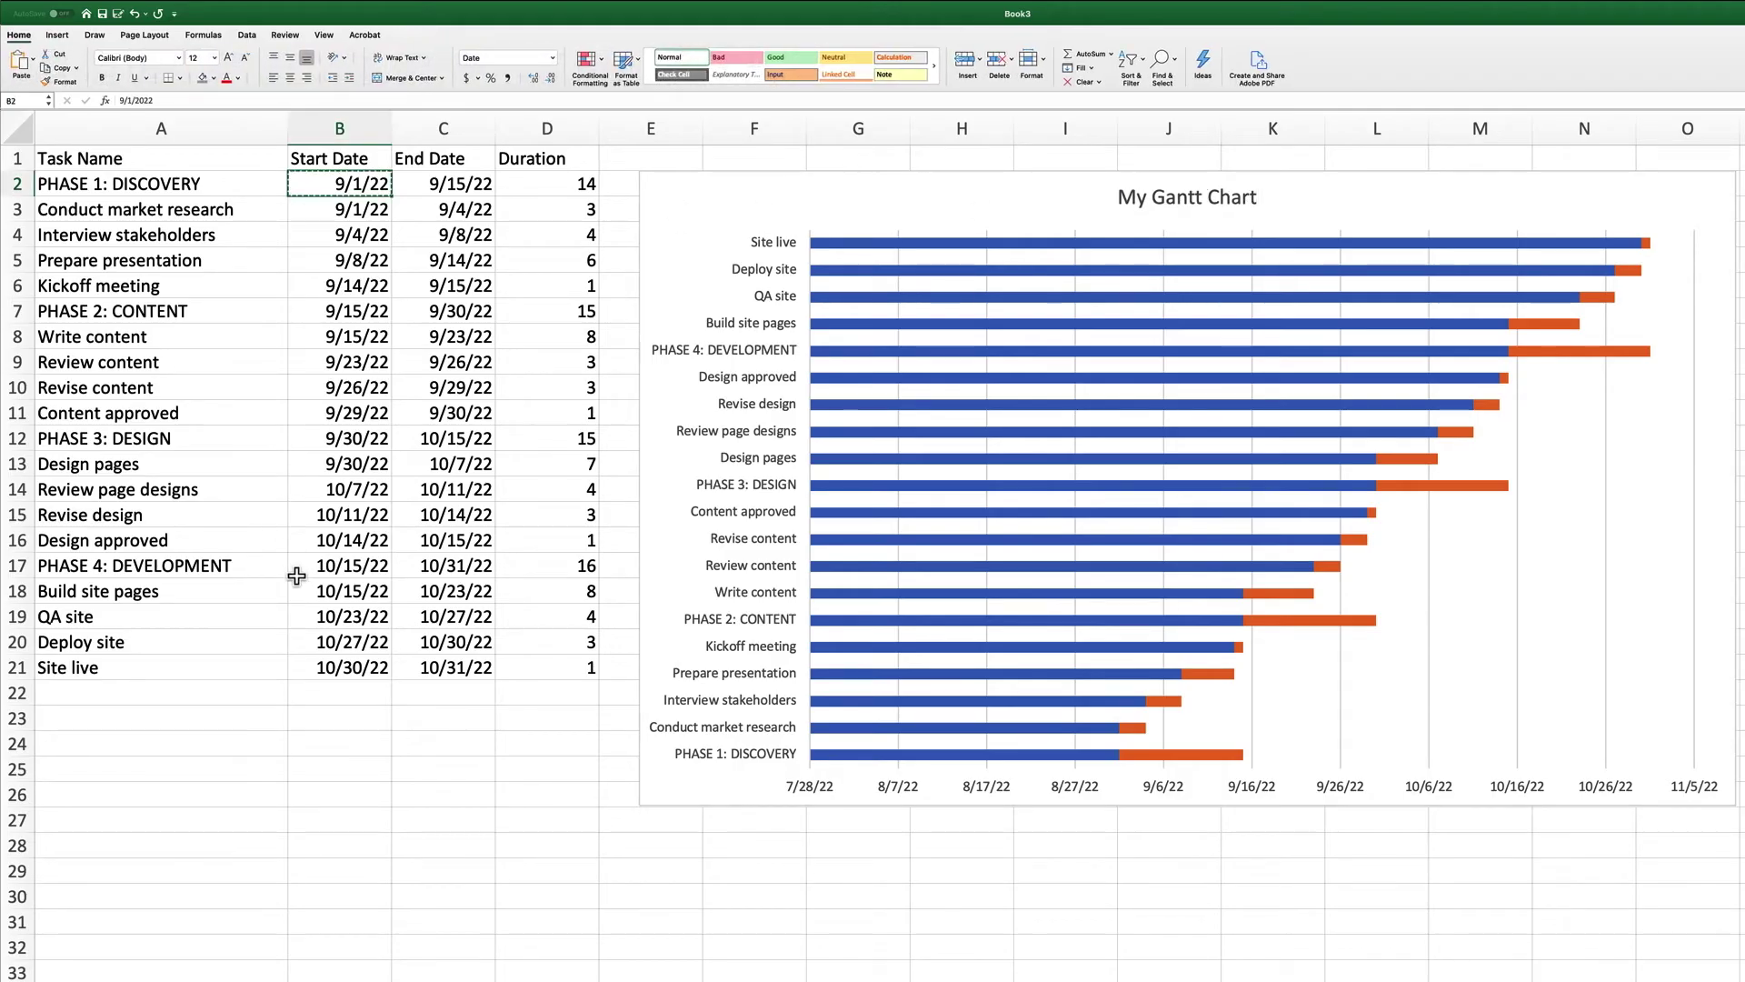
left_click(343, 718)
key("super+v")
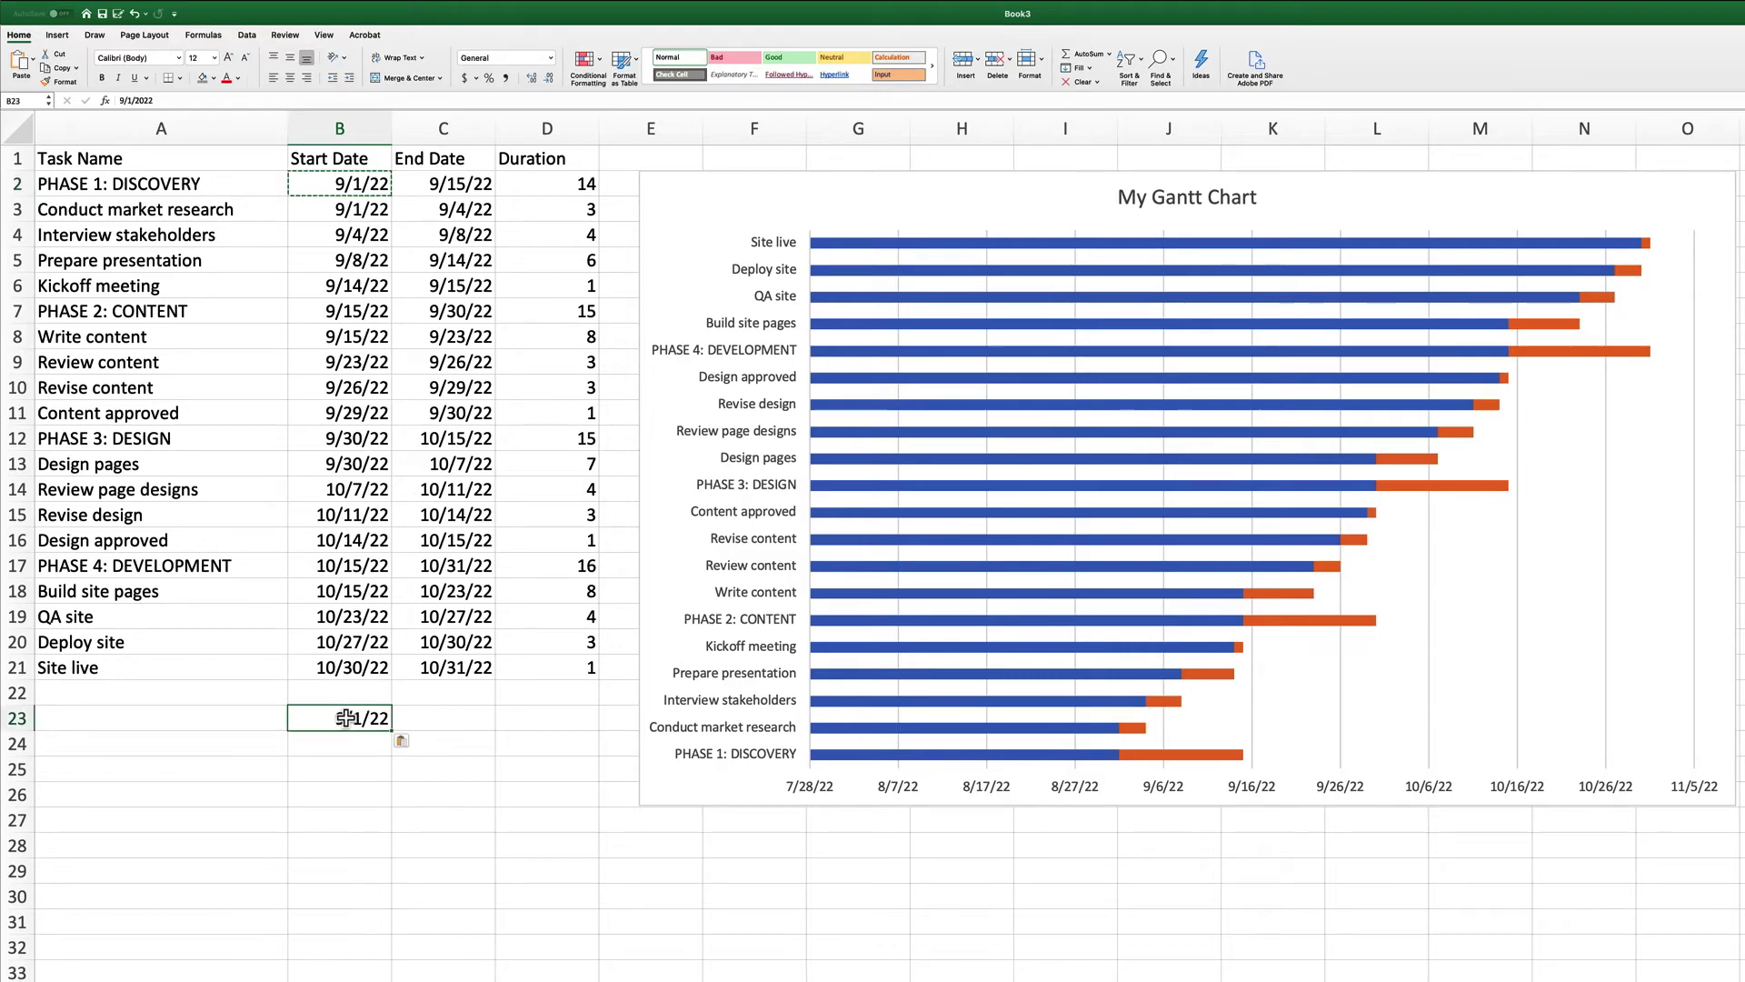
left_click(442, 671)
key("super+c")
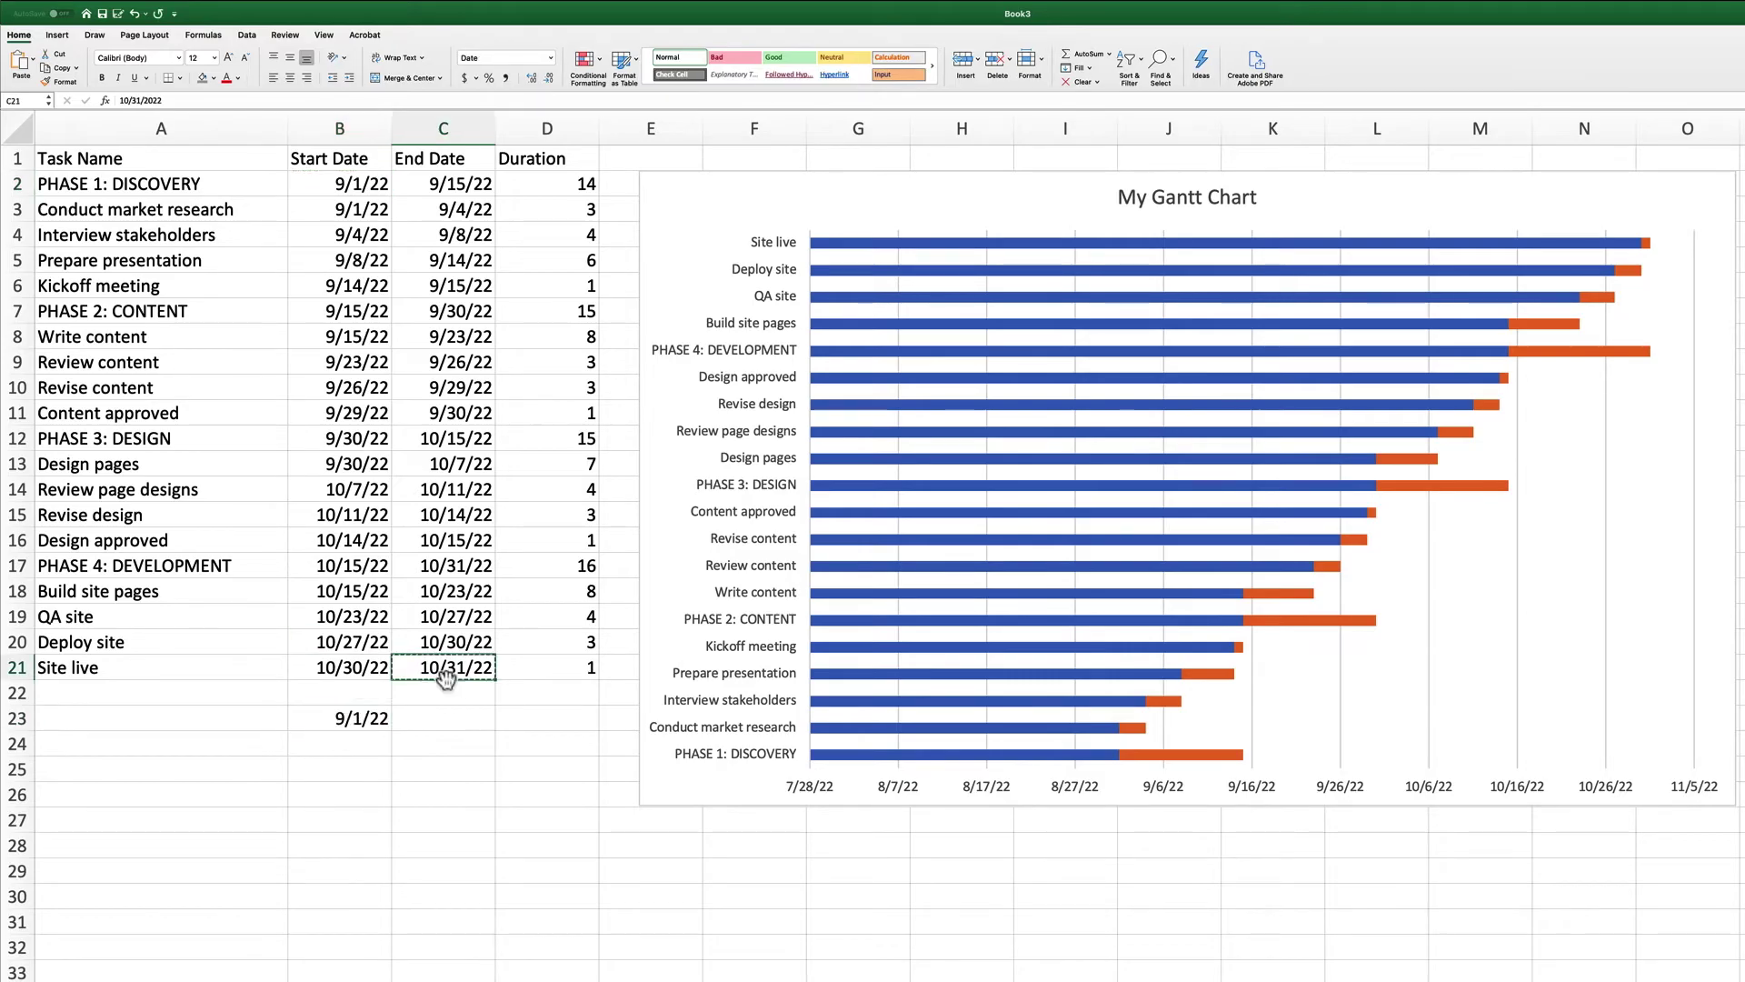
left_click(453, 720)
key("super+v")
Format B23:C23 as Number so they read 44805.00 and 44865.00
left_click_drag(350, 718, 445, 718)
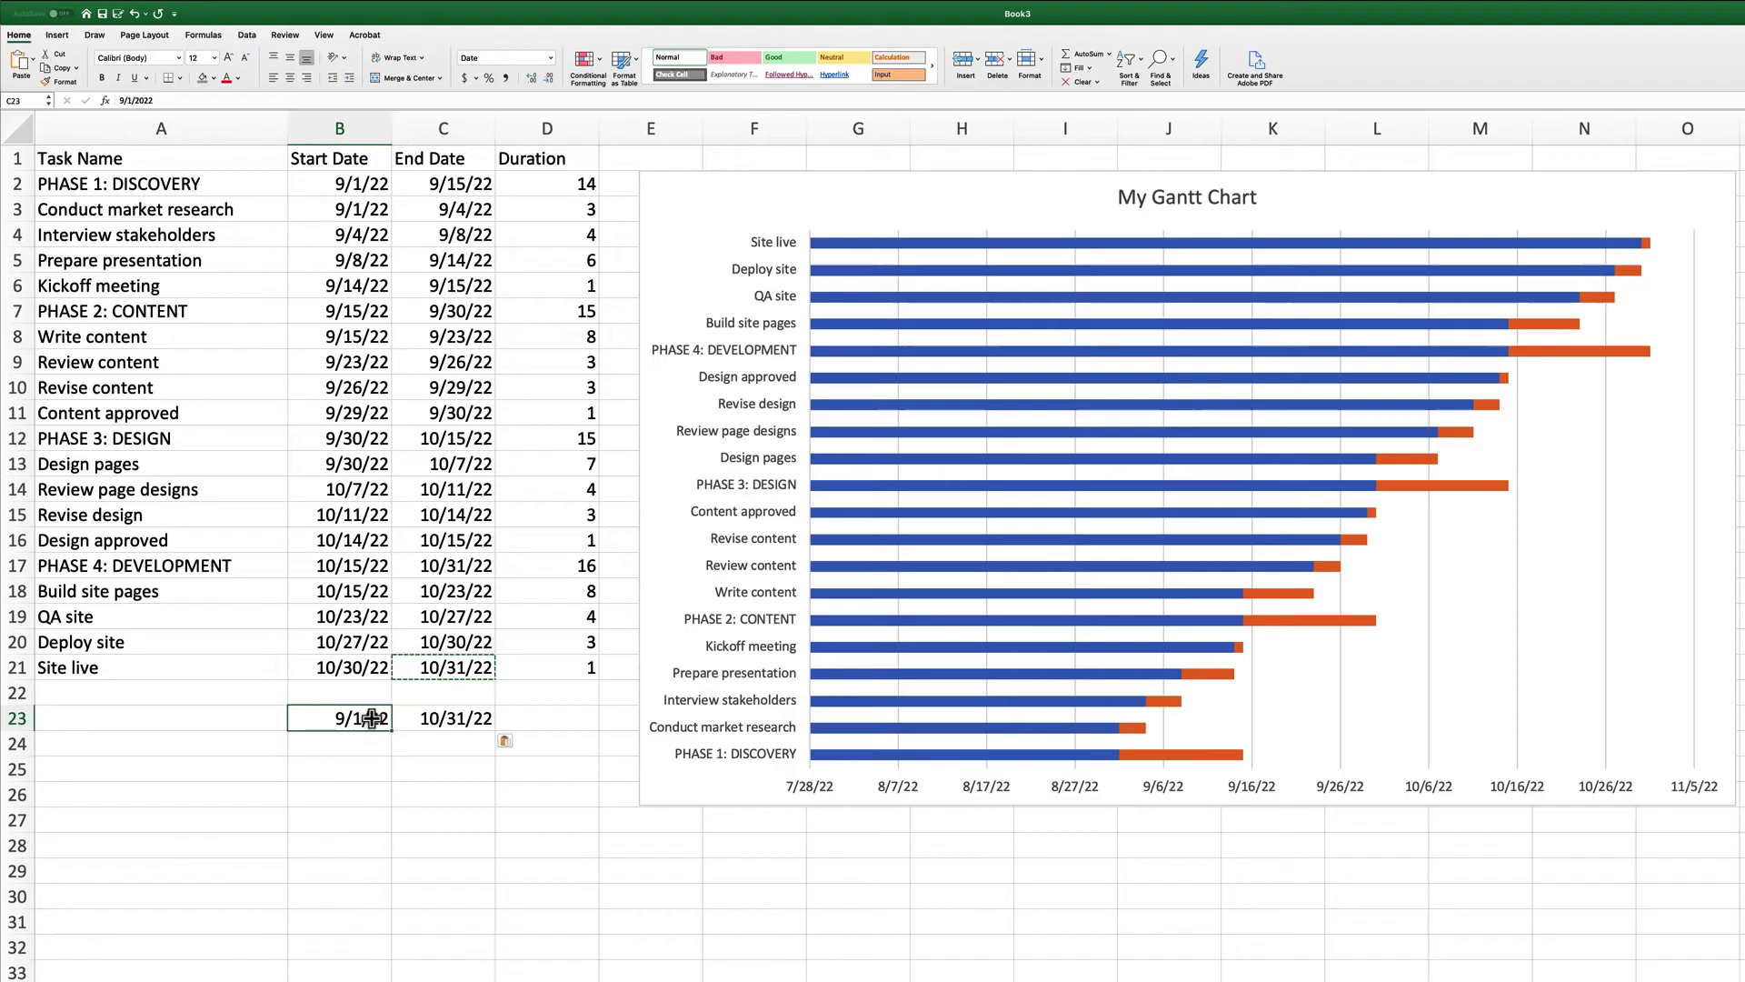
left_click(551, 57)
left_click(545, 100)
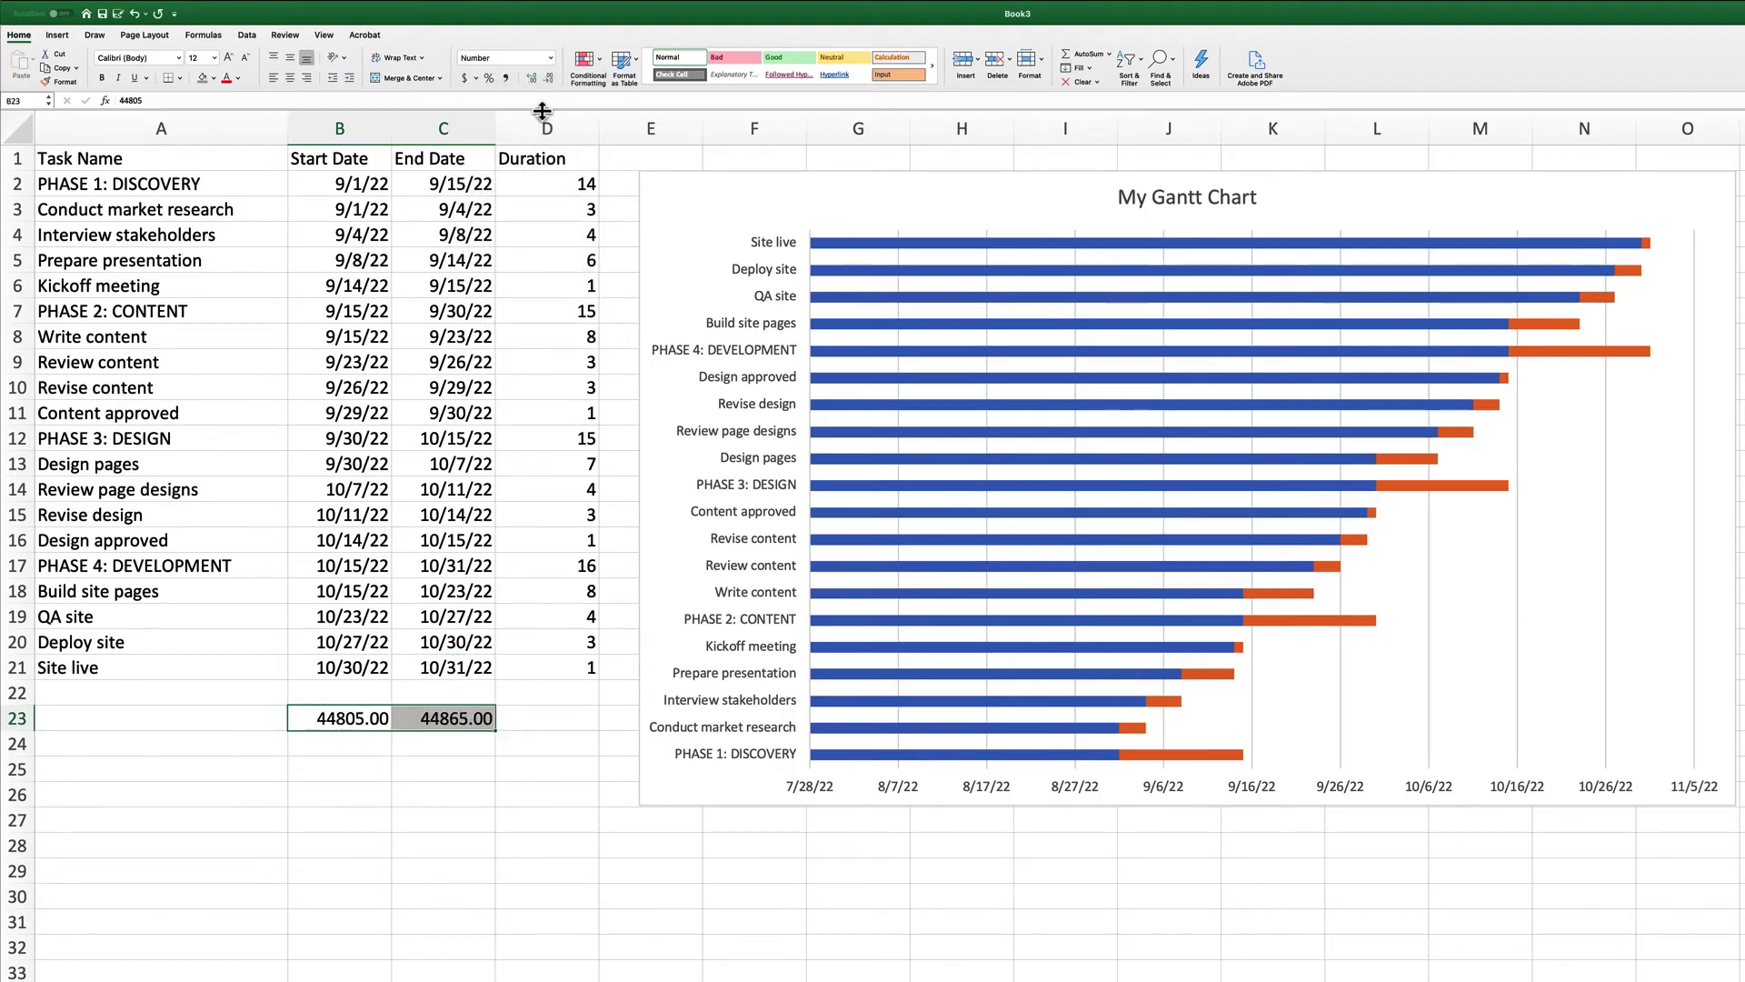
left_click(348, 748)
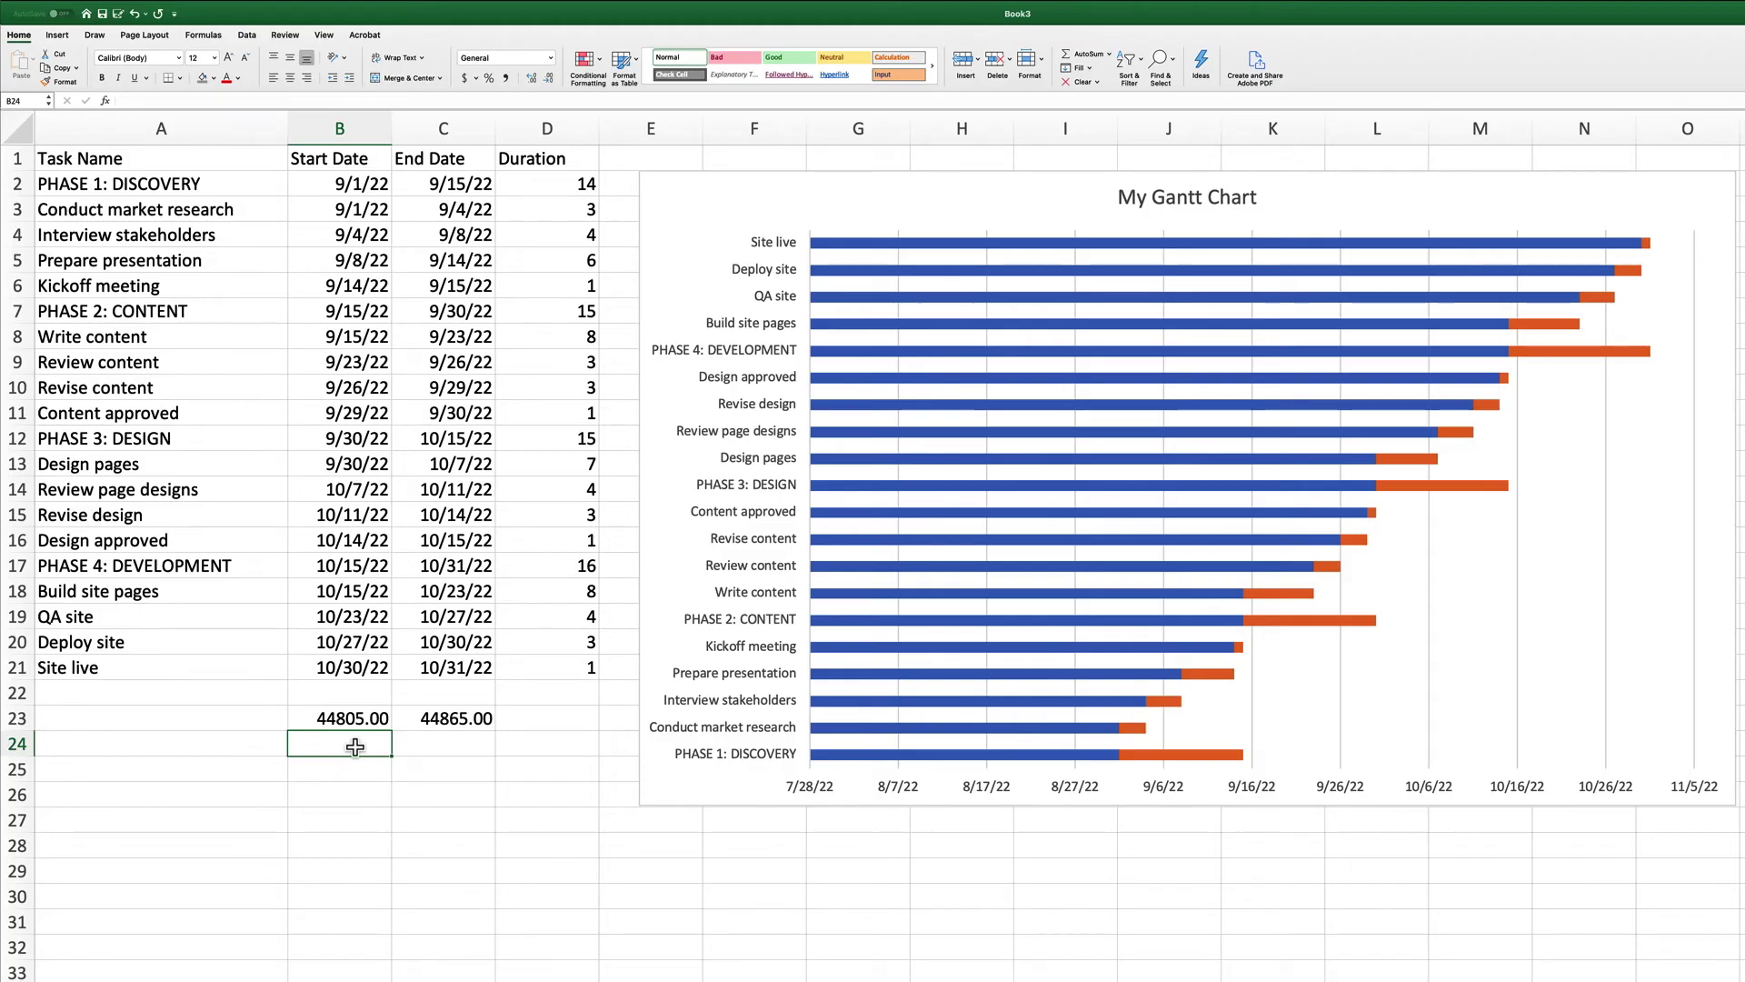
Set the date axis Minimum bound to 44805 and Maximum bound to 44865
right_click(807, 783)
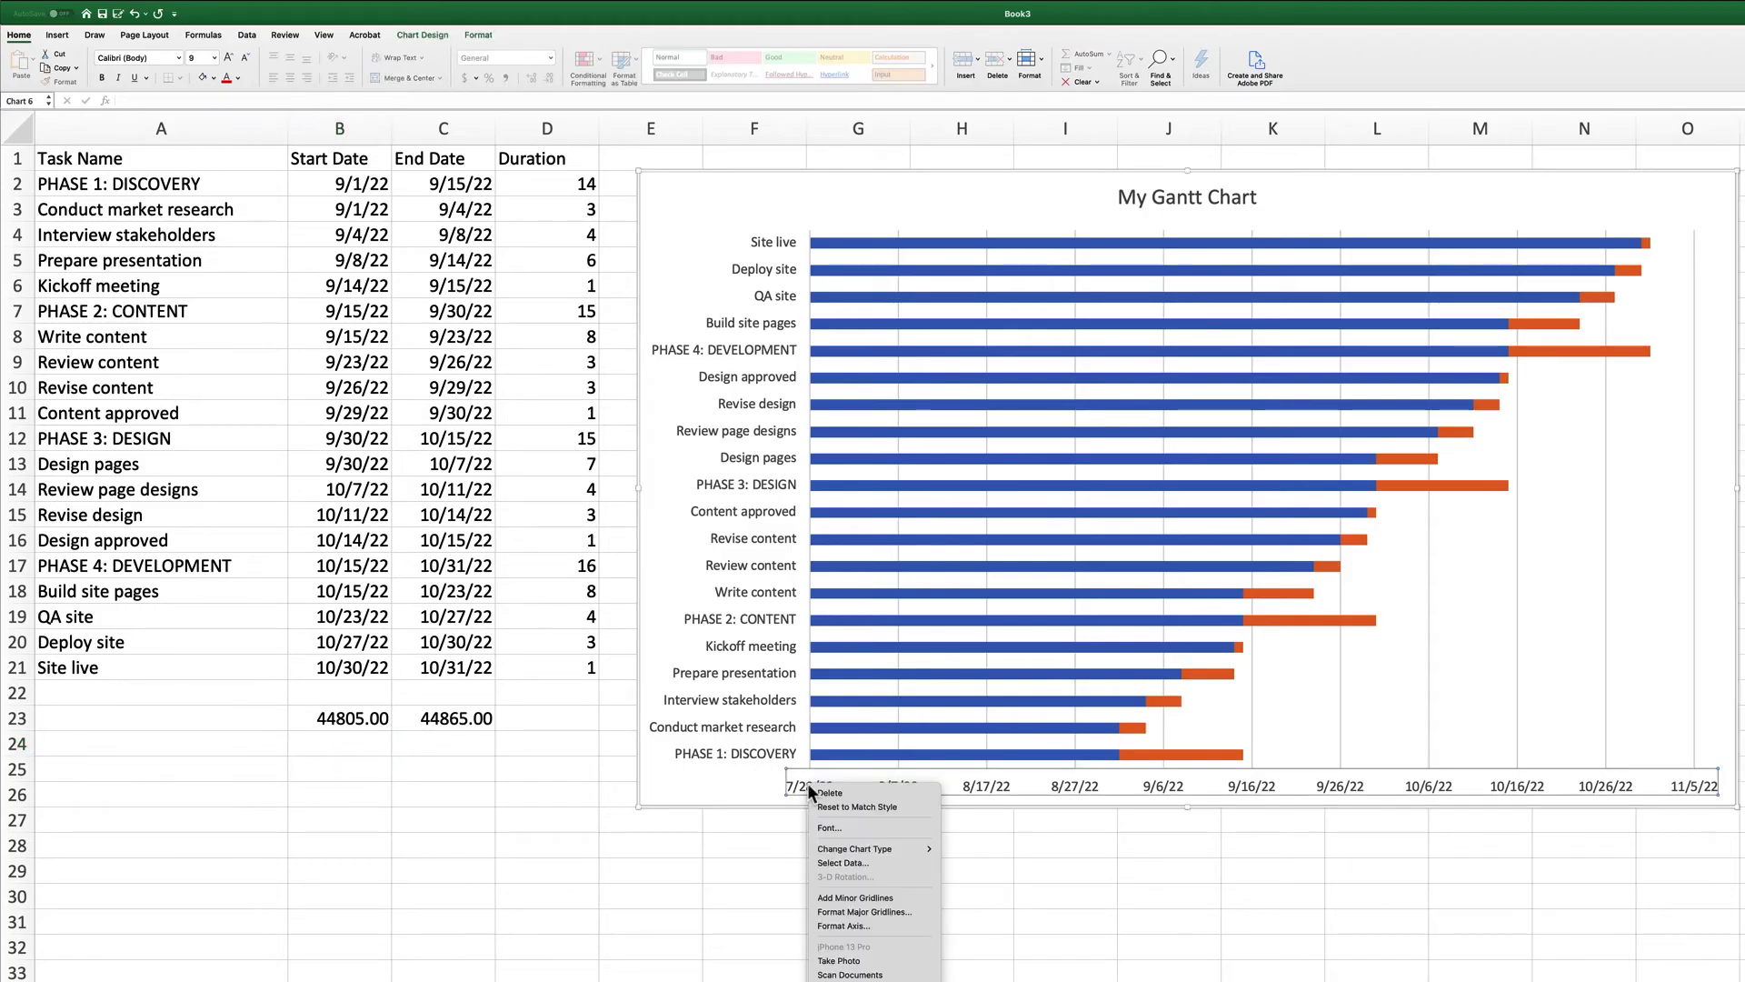
left_click(845, 926)
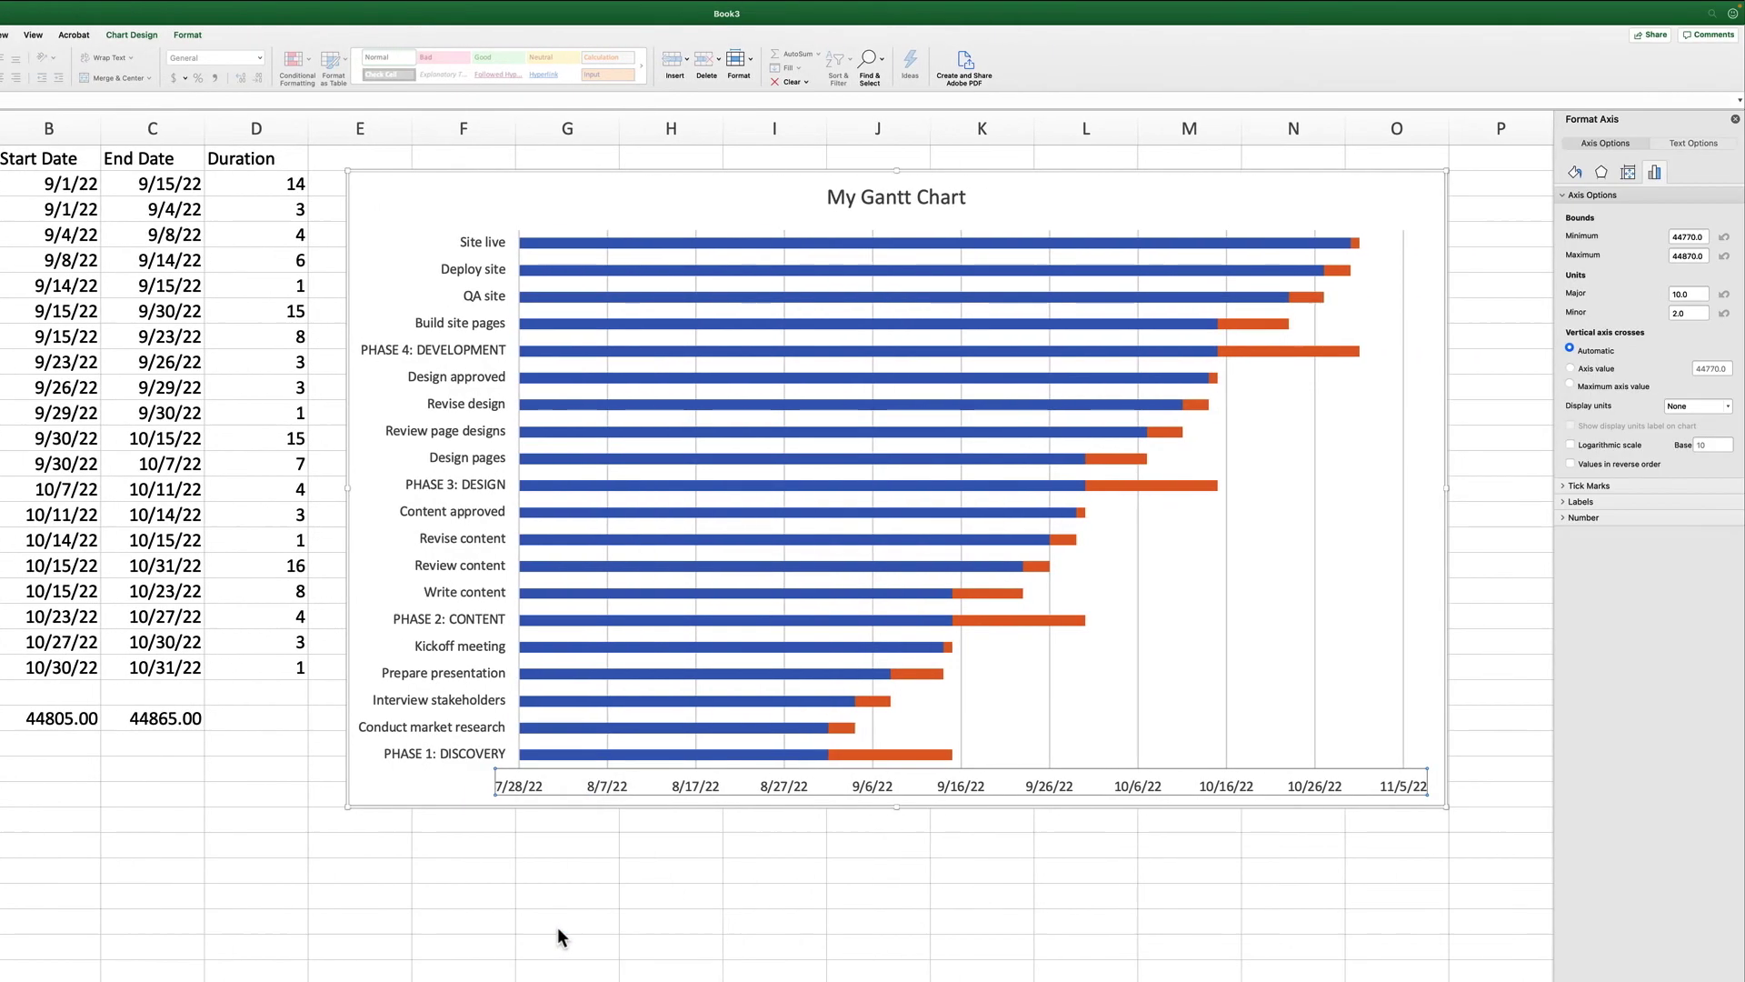
double_click(1684, 235)
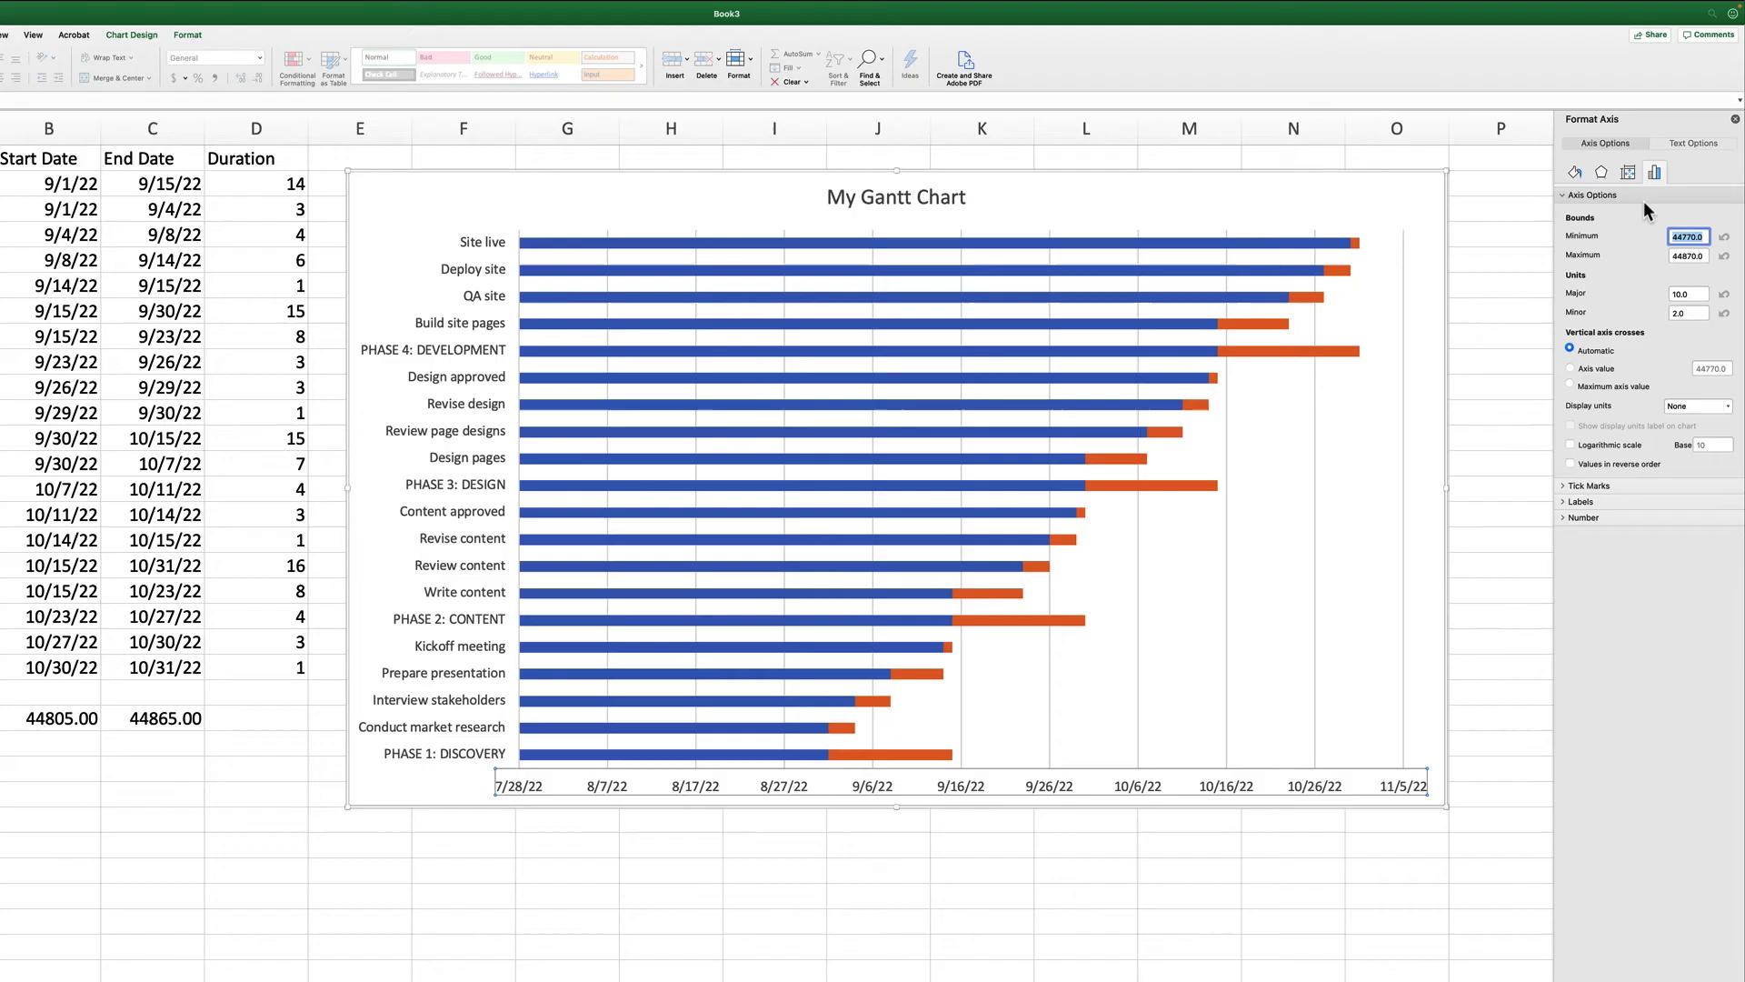
type("44805.00")
double_click(1691, 255)
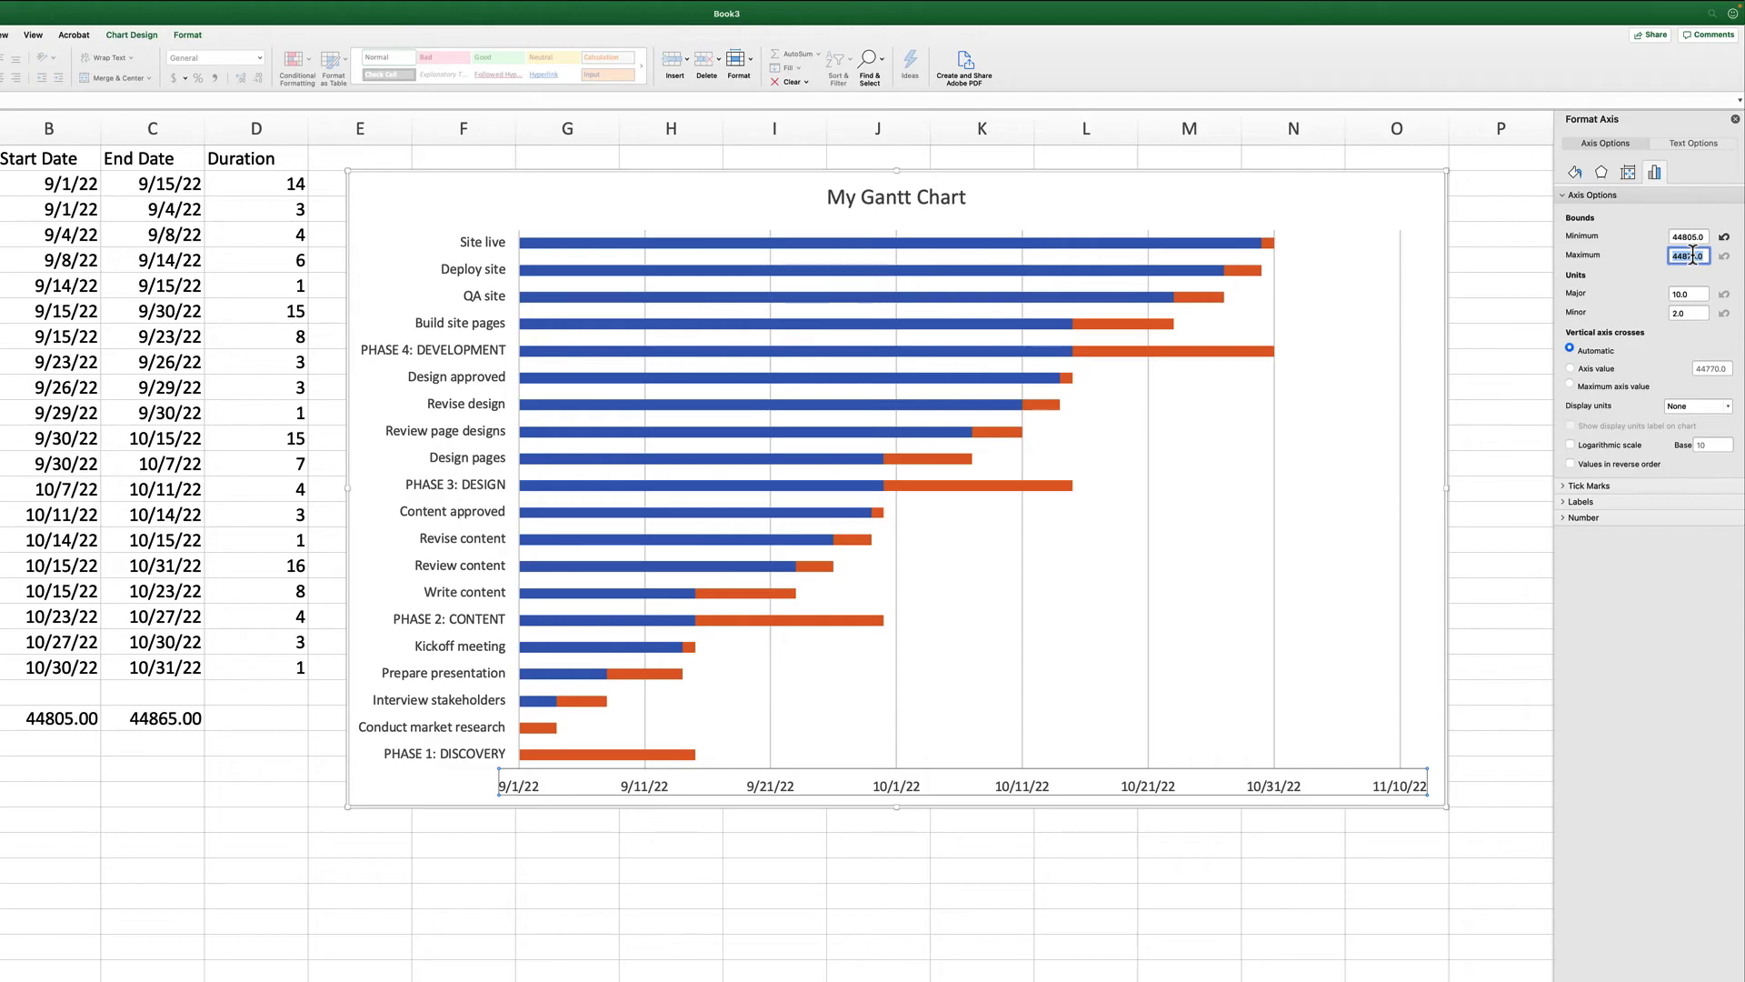
type("44865.00")
key("Return")
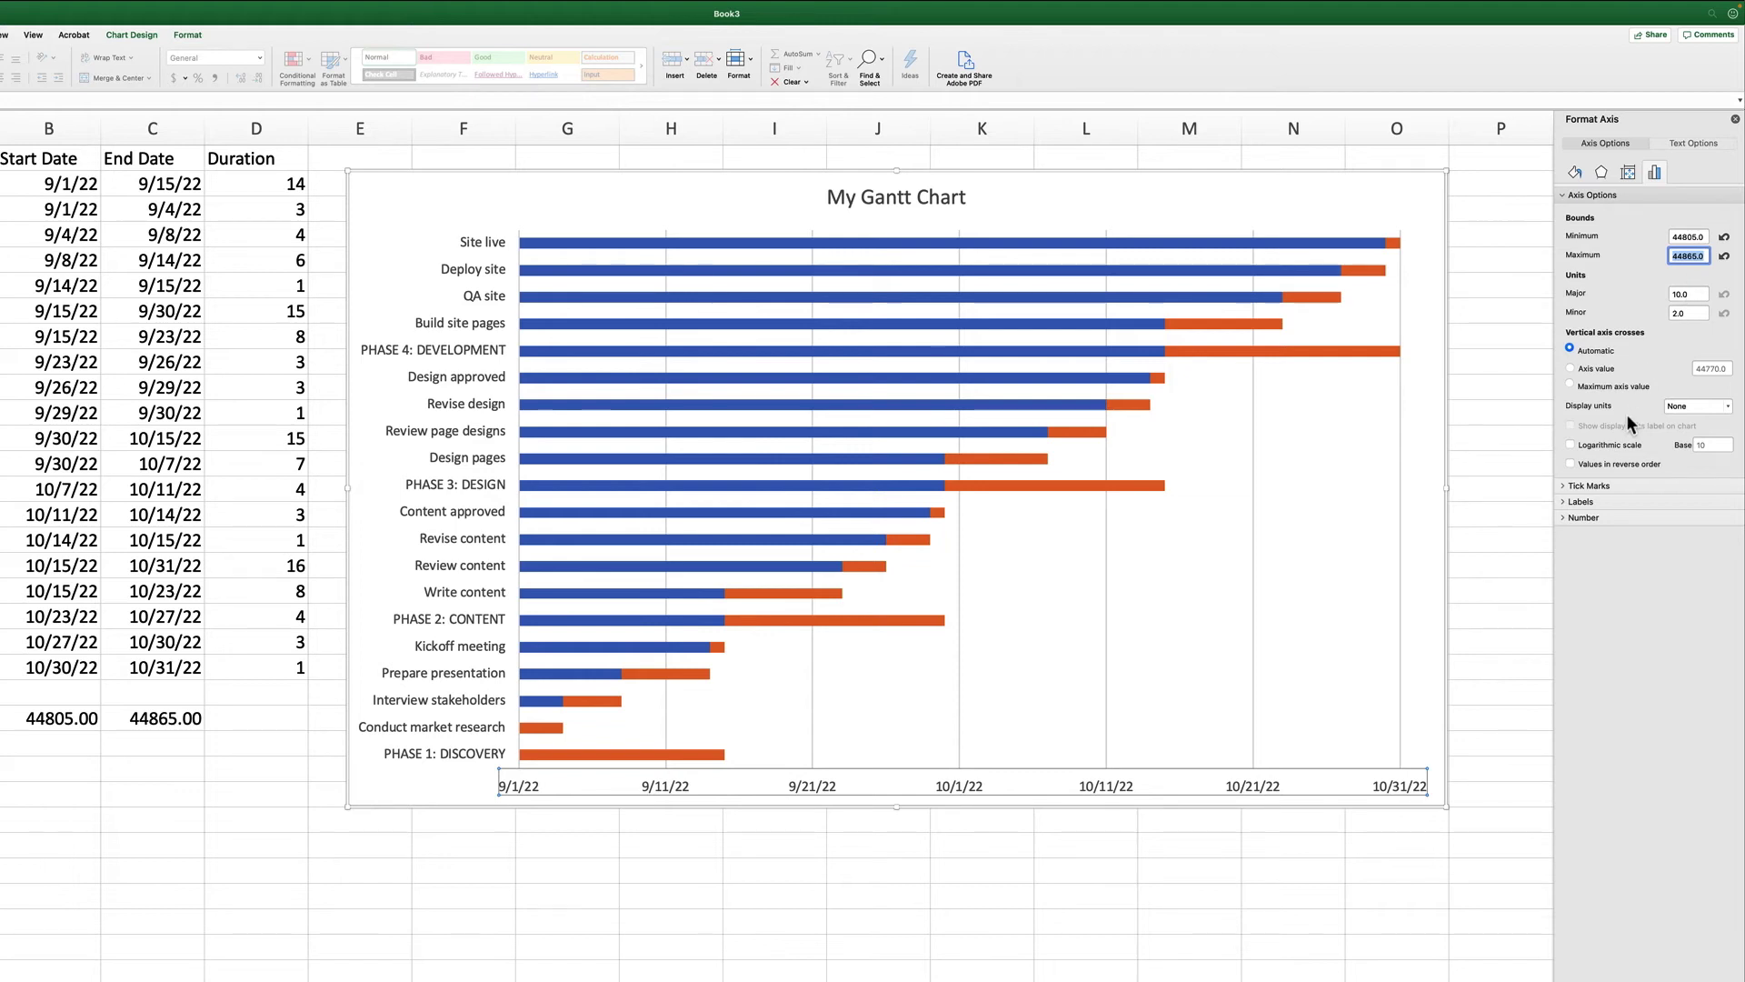
Set the date axis major unit to 7 for weekly ticks
left_click(1564, 518)
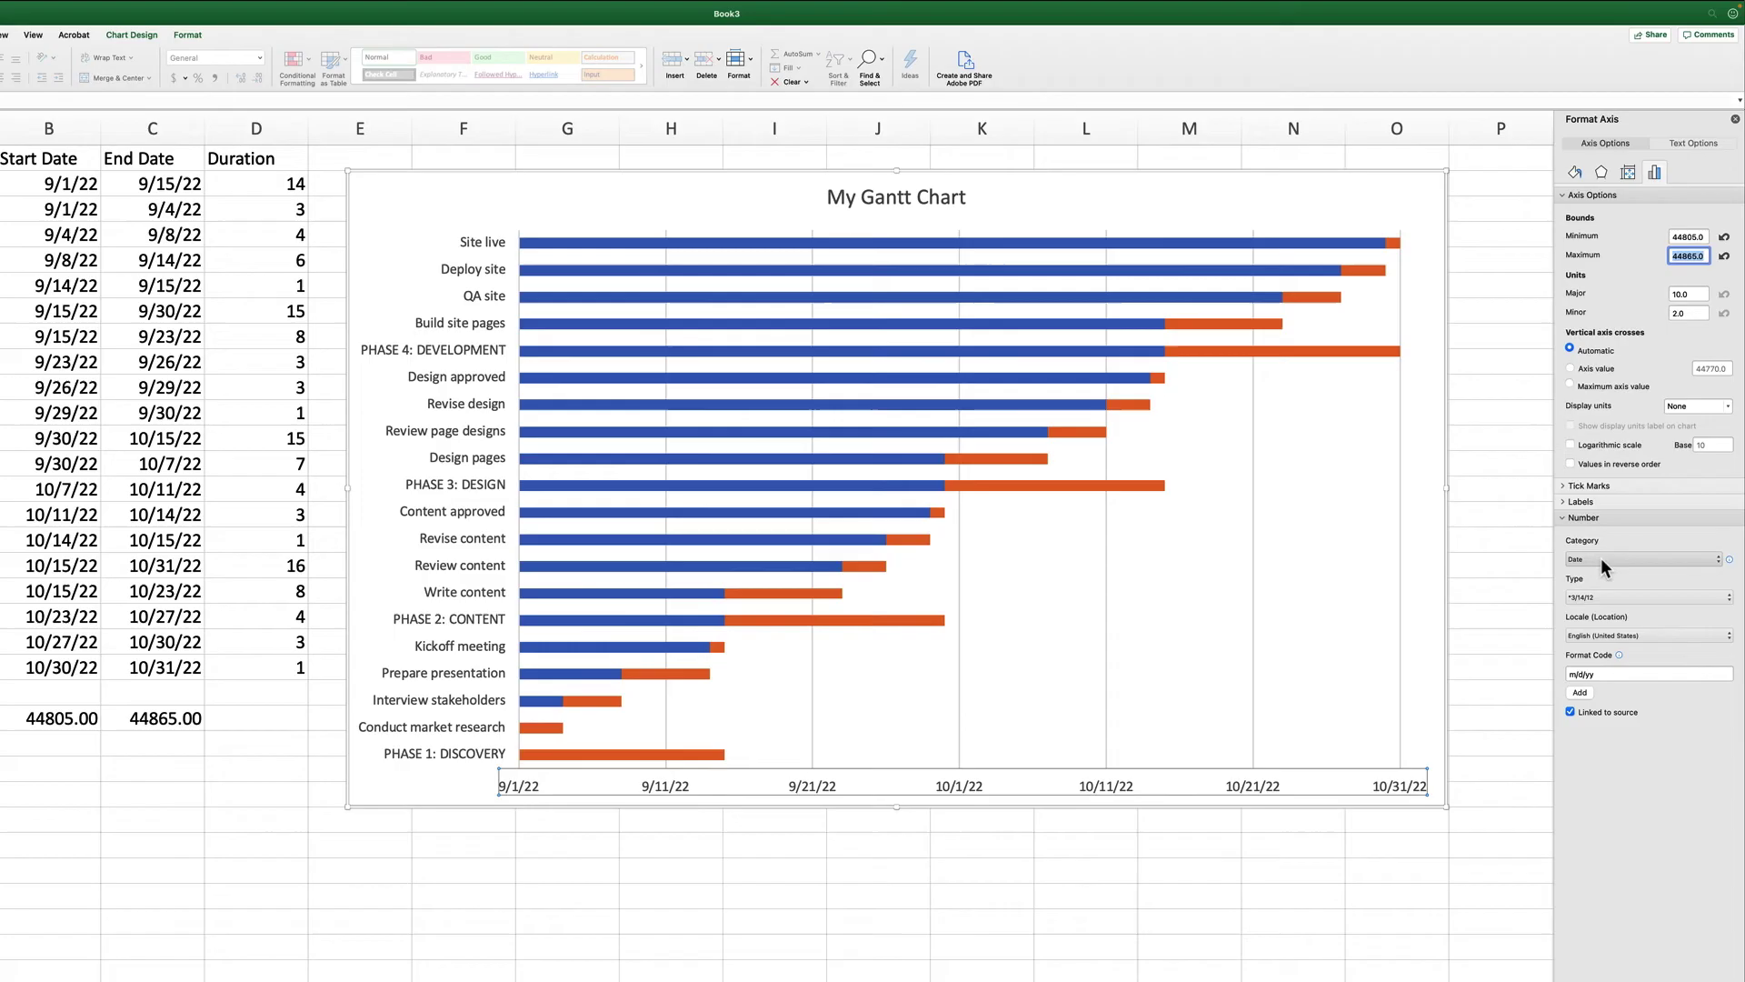
left_click(1696, 292)
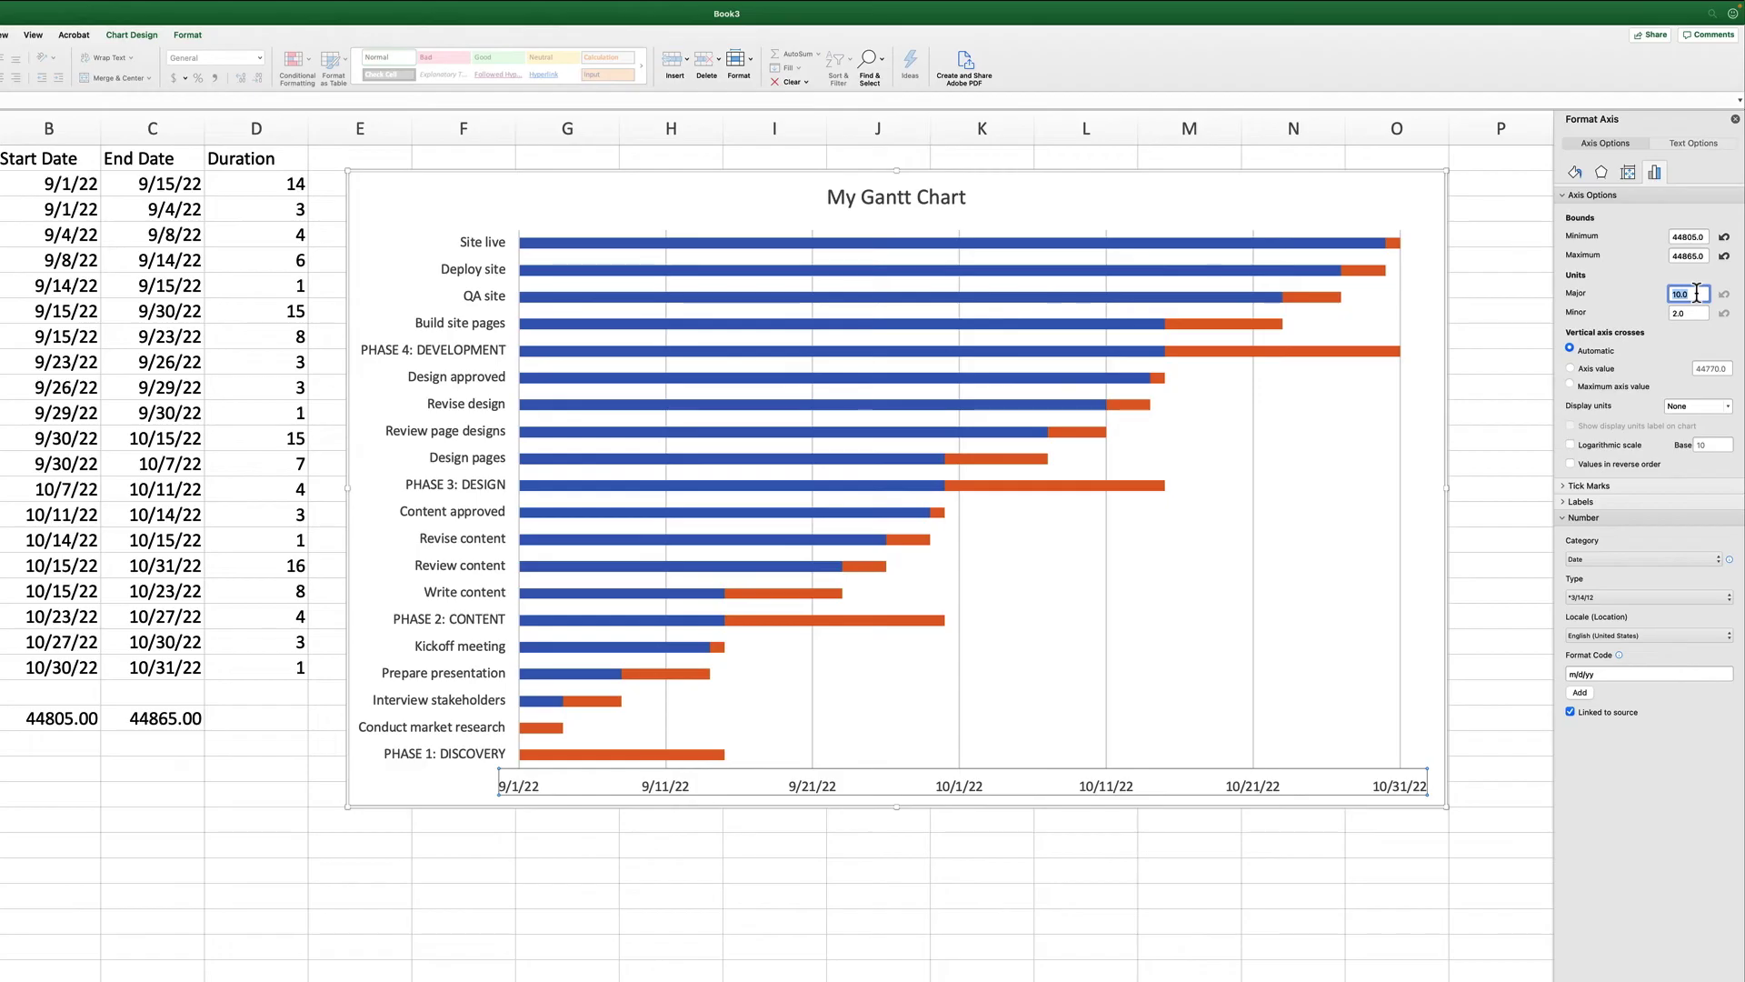
type("7")
key("Return")
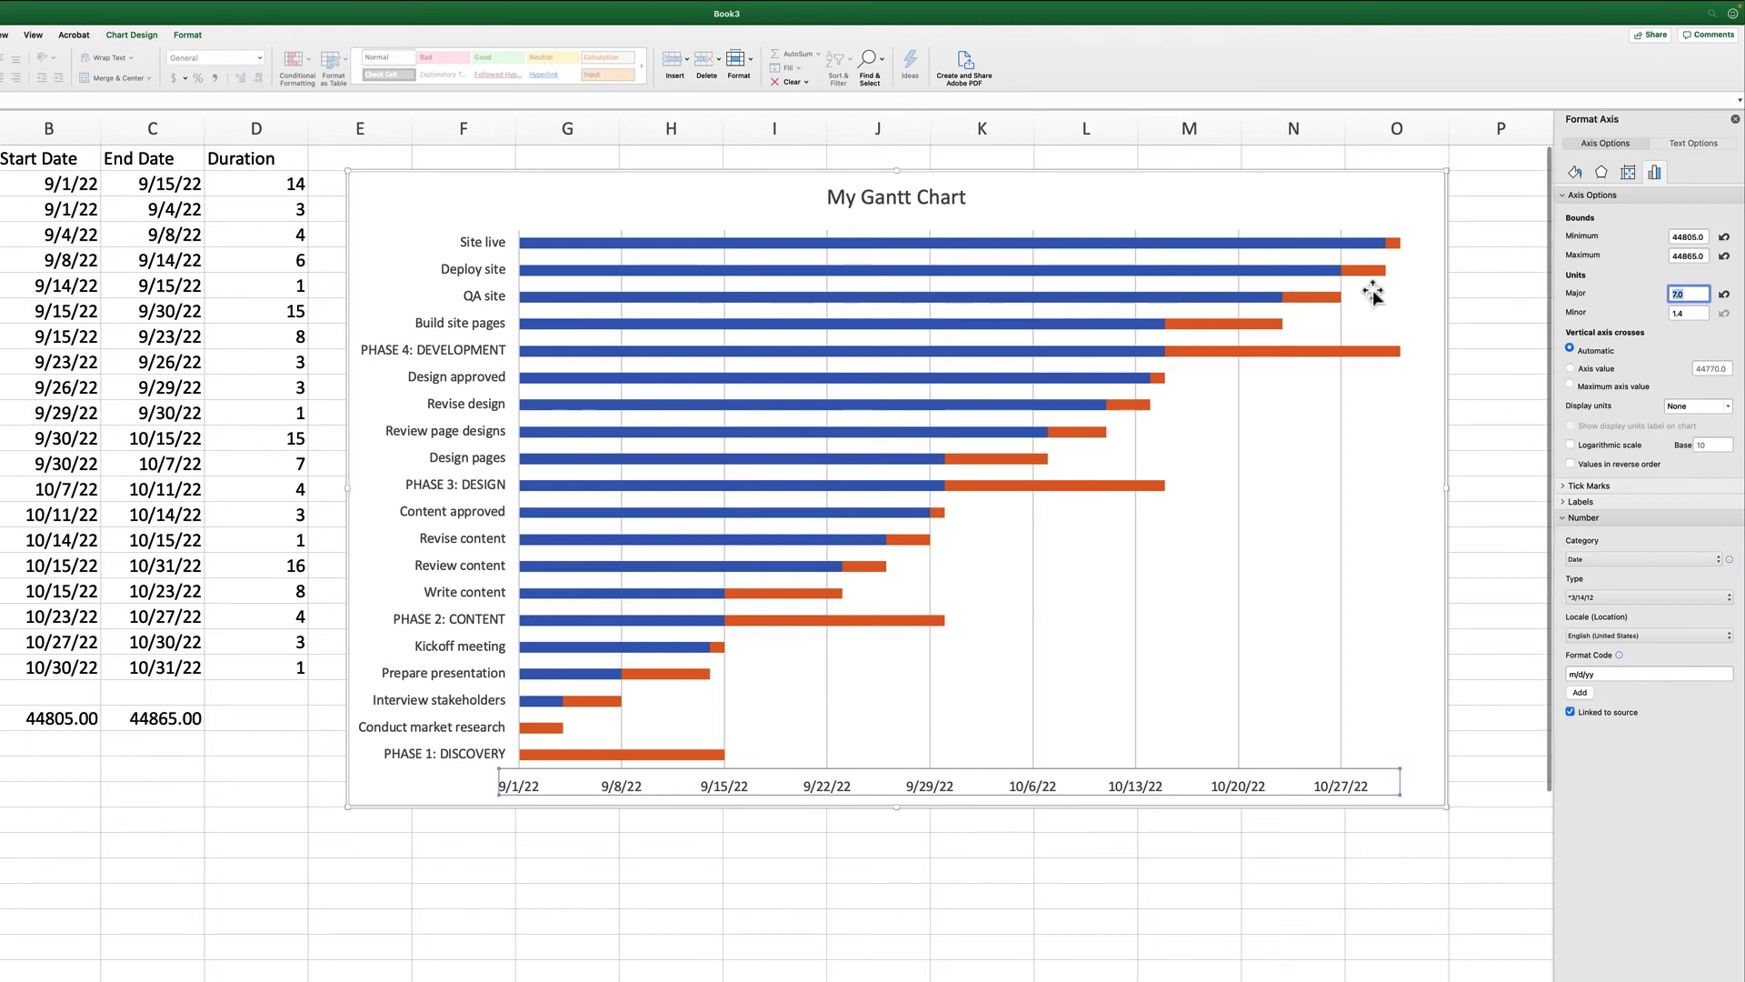
Turn on Categories in reverse order for the task-name axis
left_click(472, 323)
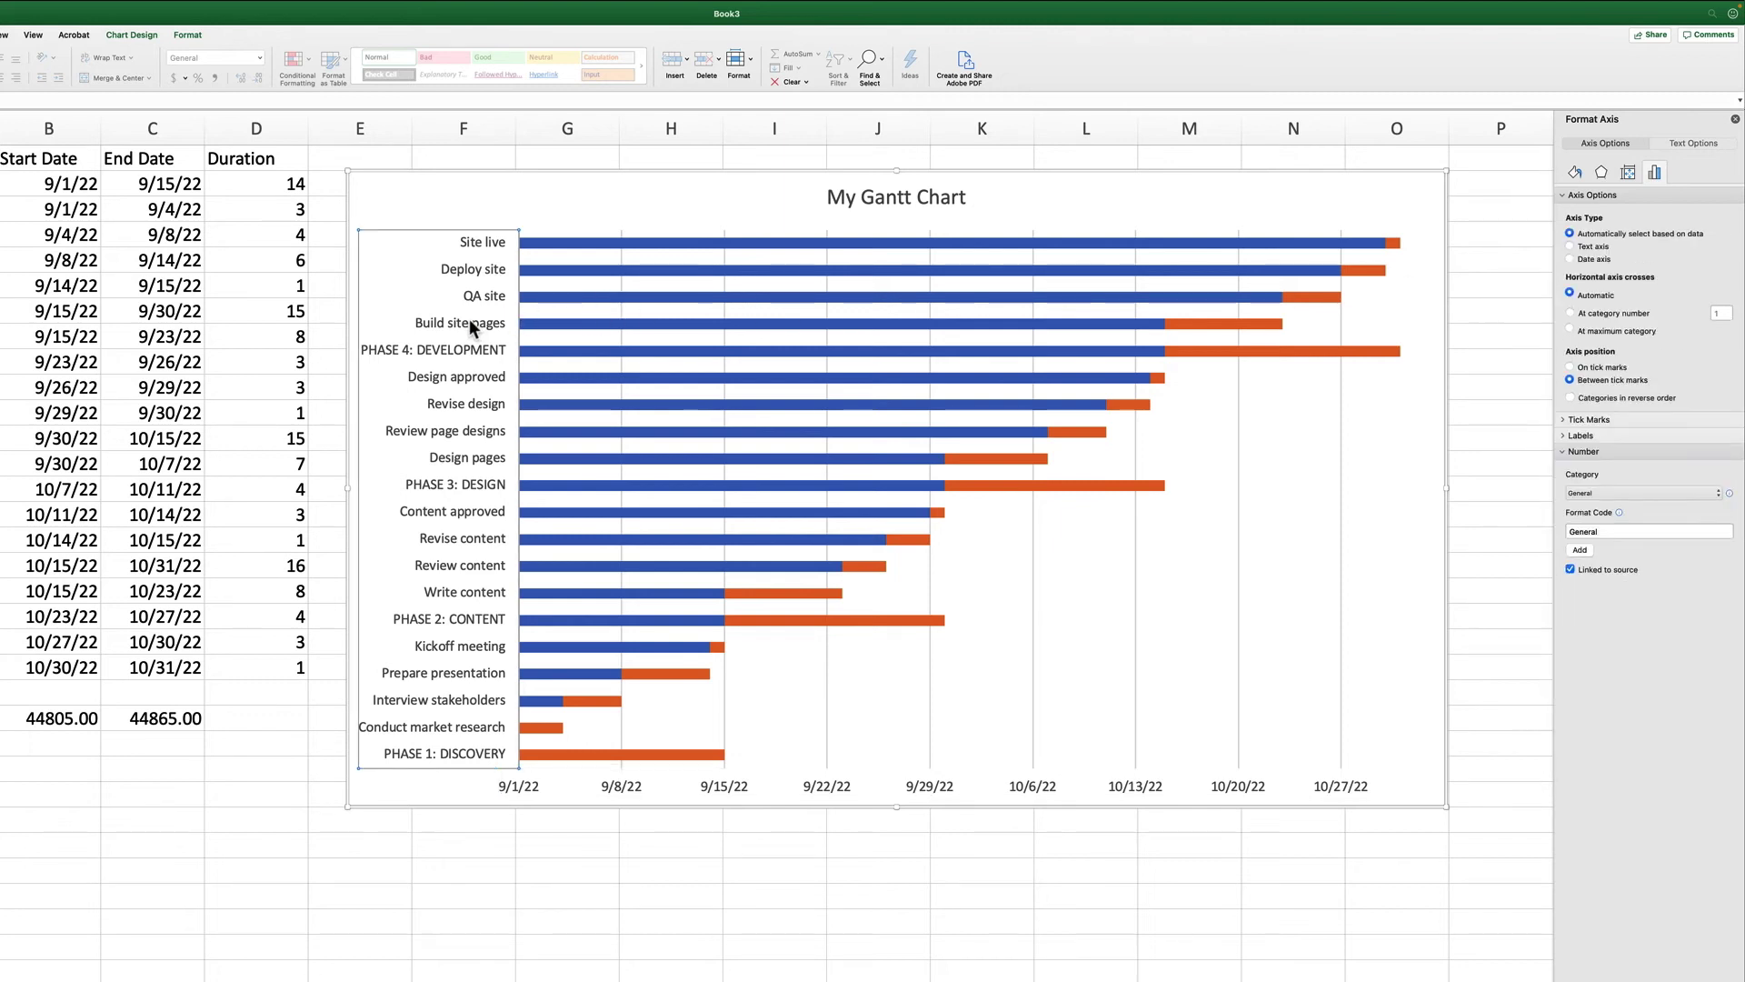
right_click(470, 319)
left_click(499, 462)
left_click(1571, 398)
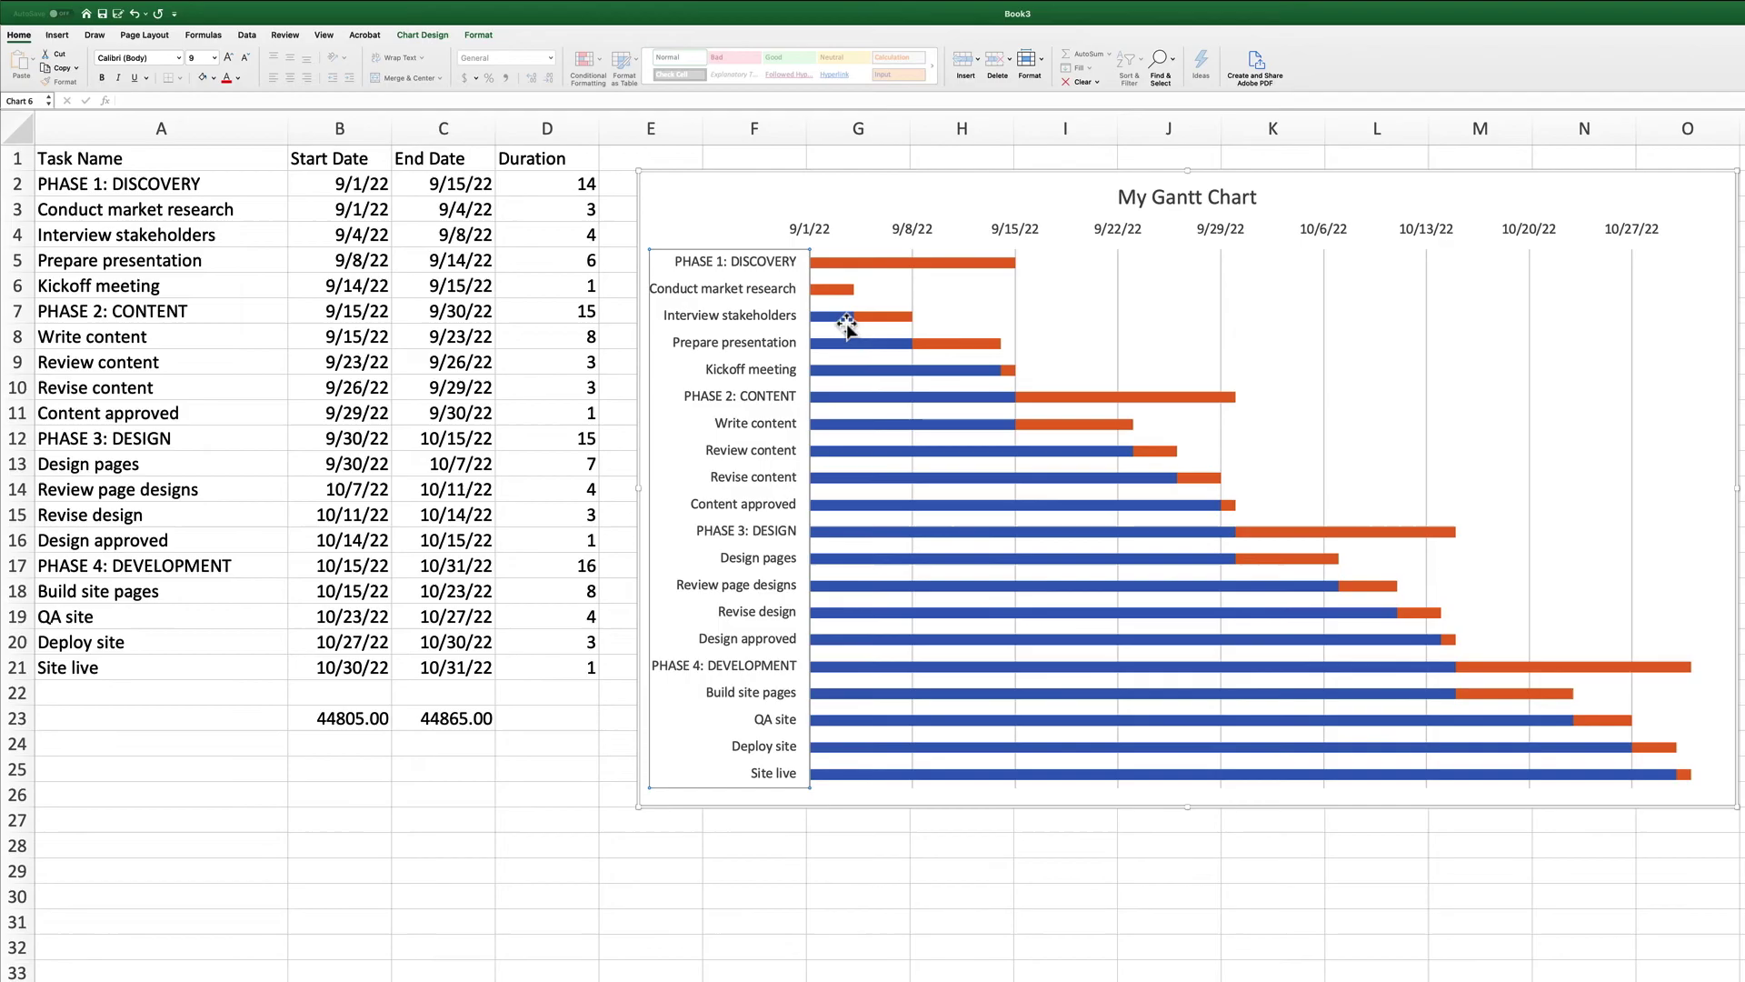
Set the Start Date bars to No Fill
left_click(826, 316)
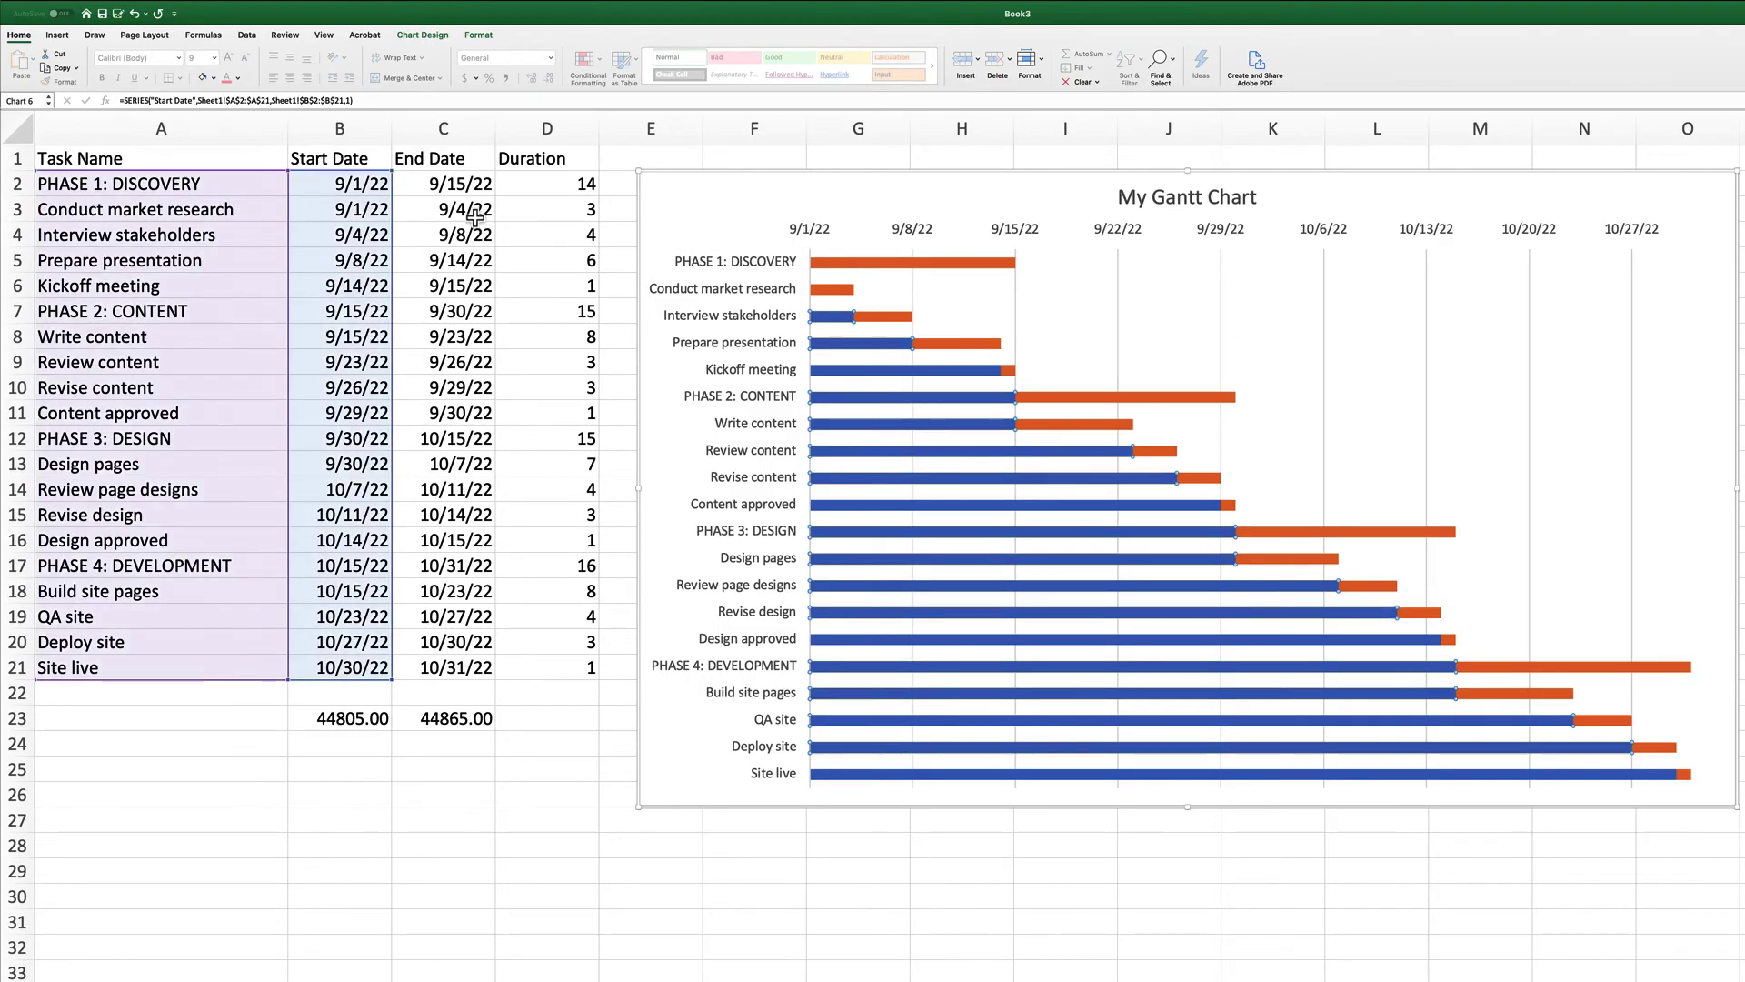
left_click(212, 78)
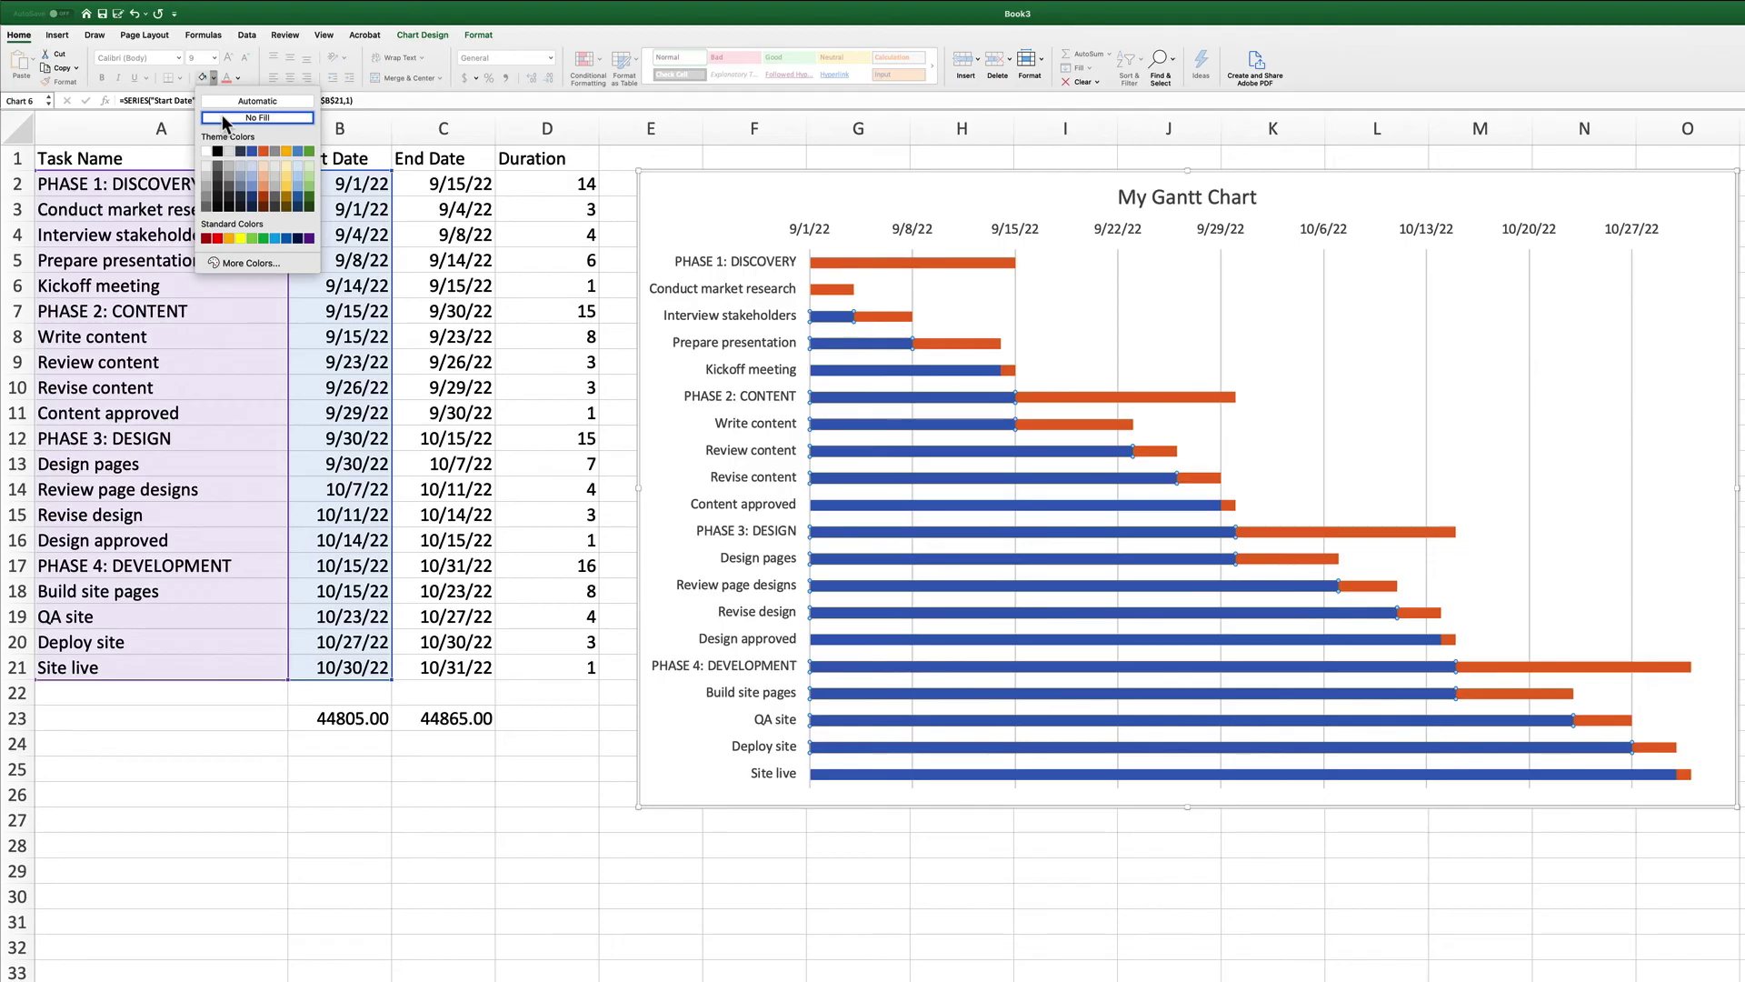
left_click(223, 118)
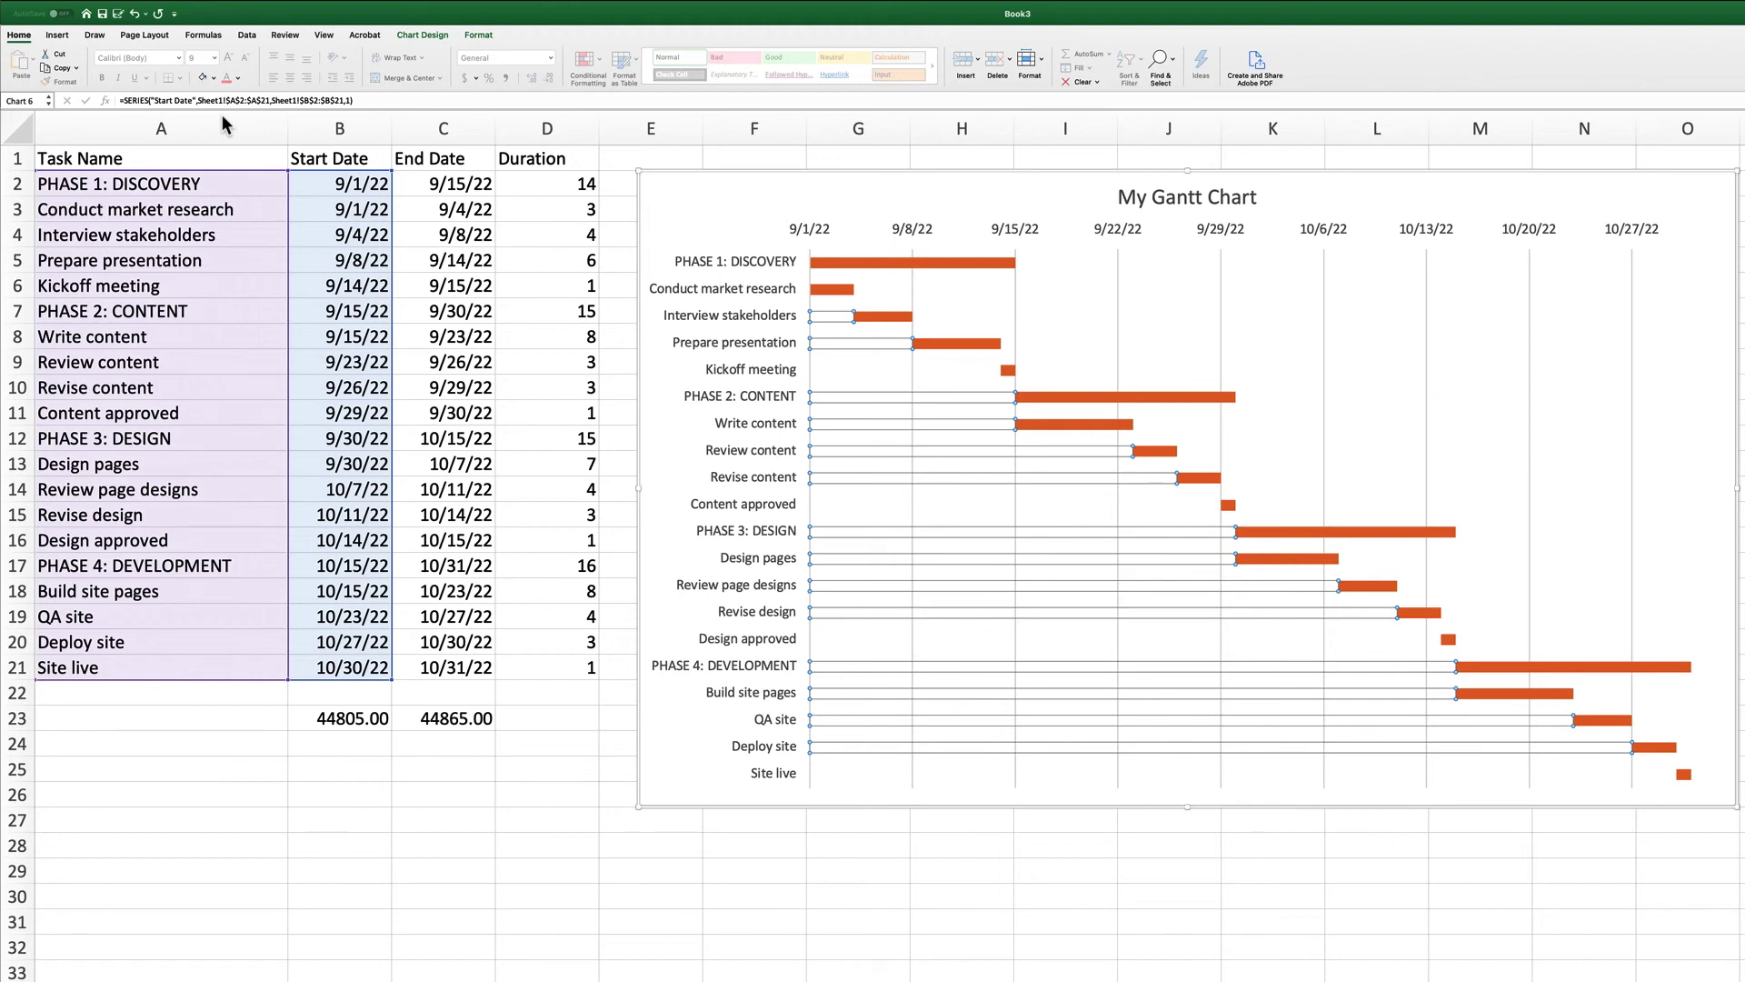
Colour the PHASE 1, 2, 3 and 4 summary bars grey
left_click(832, 262)
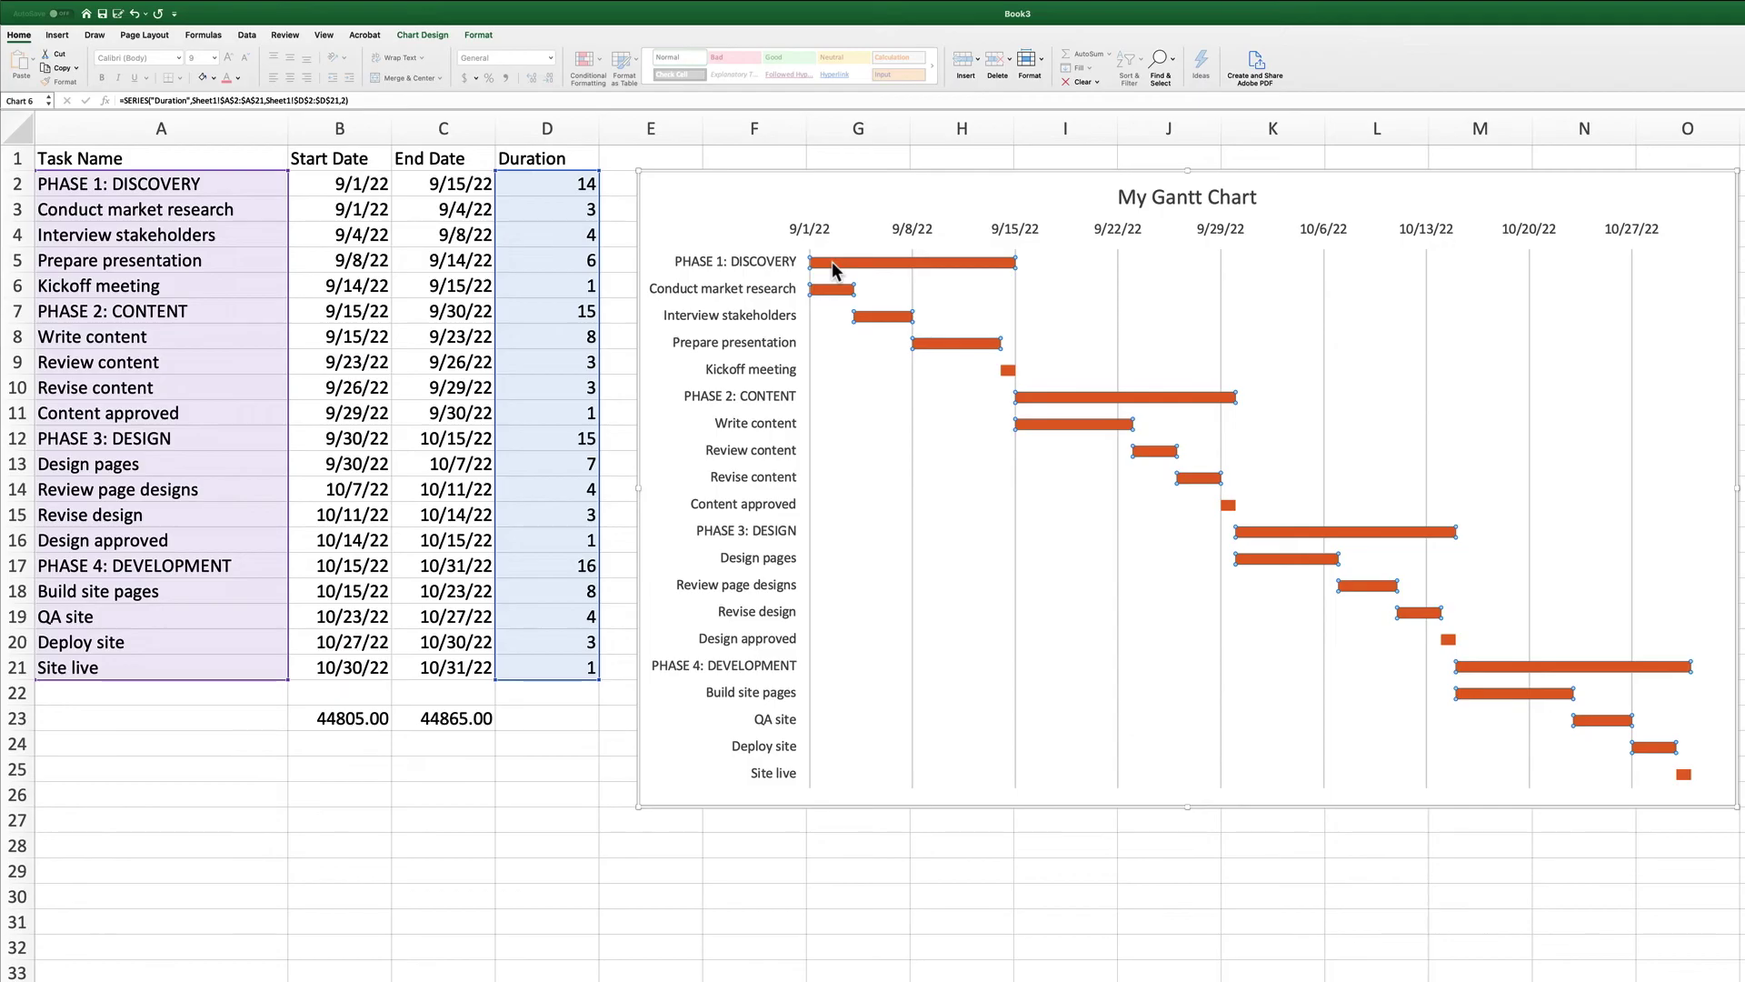
left_click(832, 262)
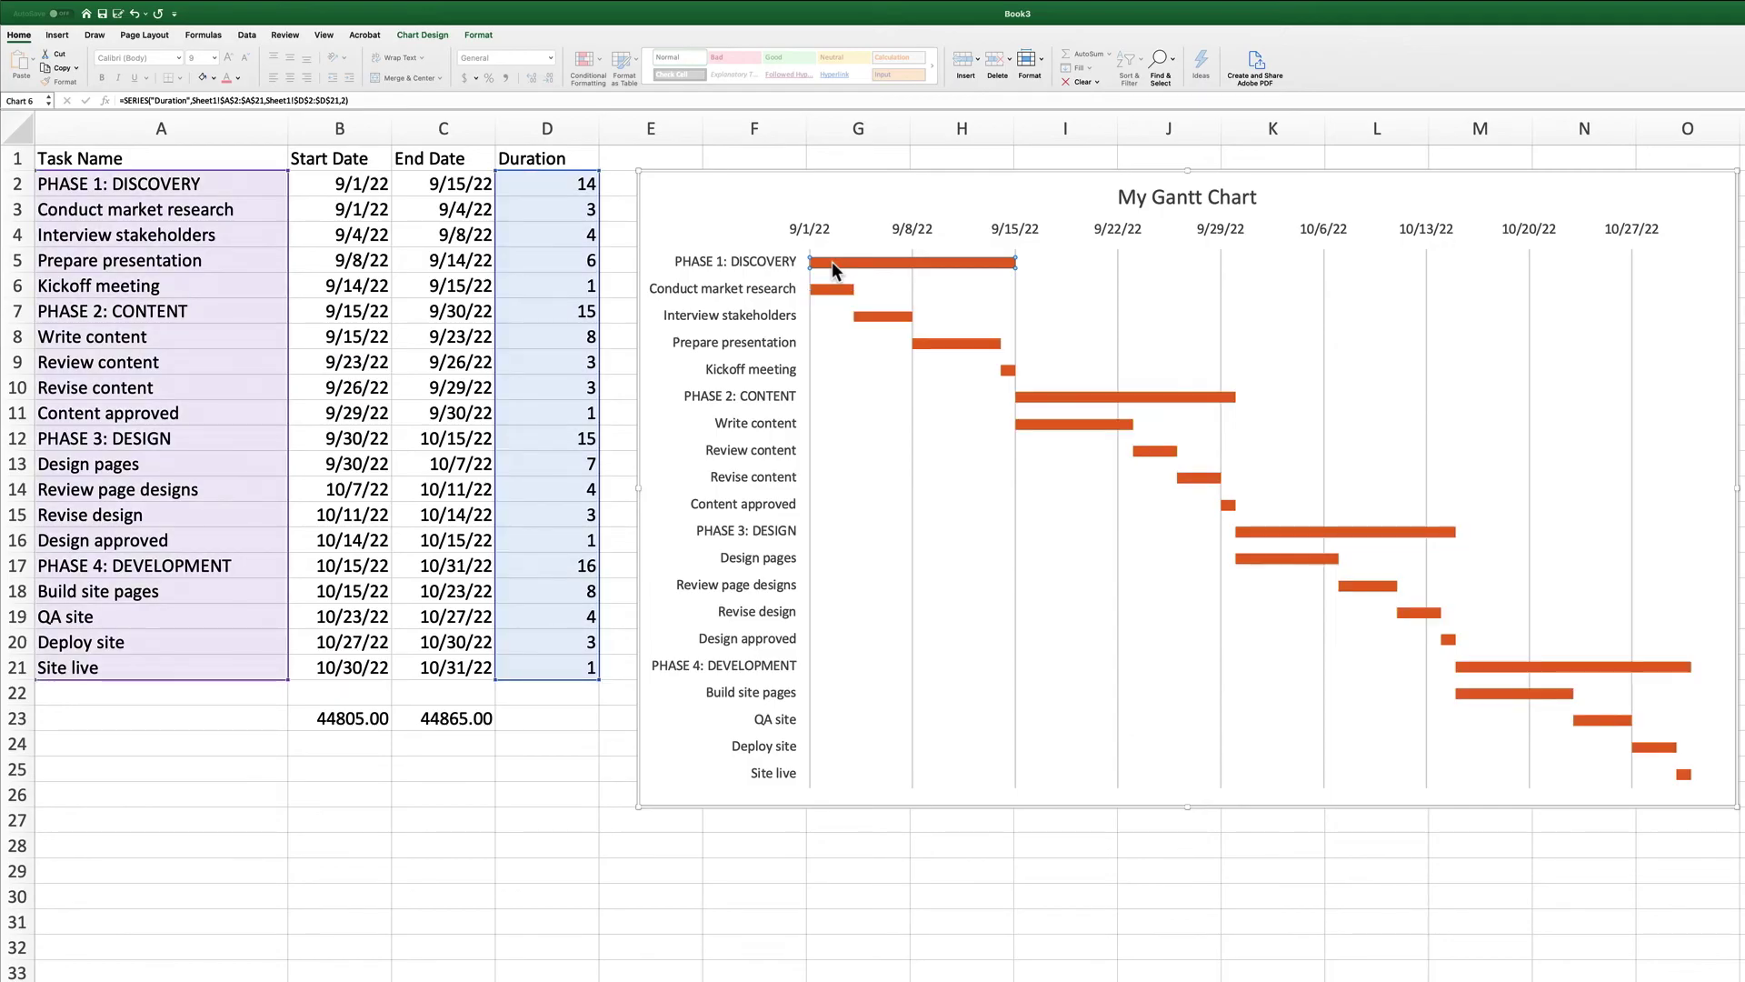
left_click(213, 79)
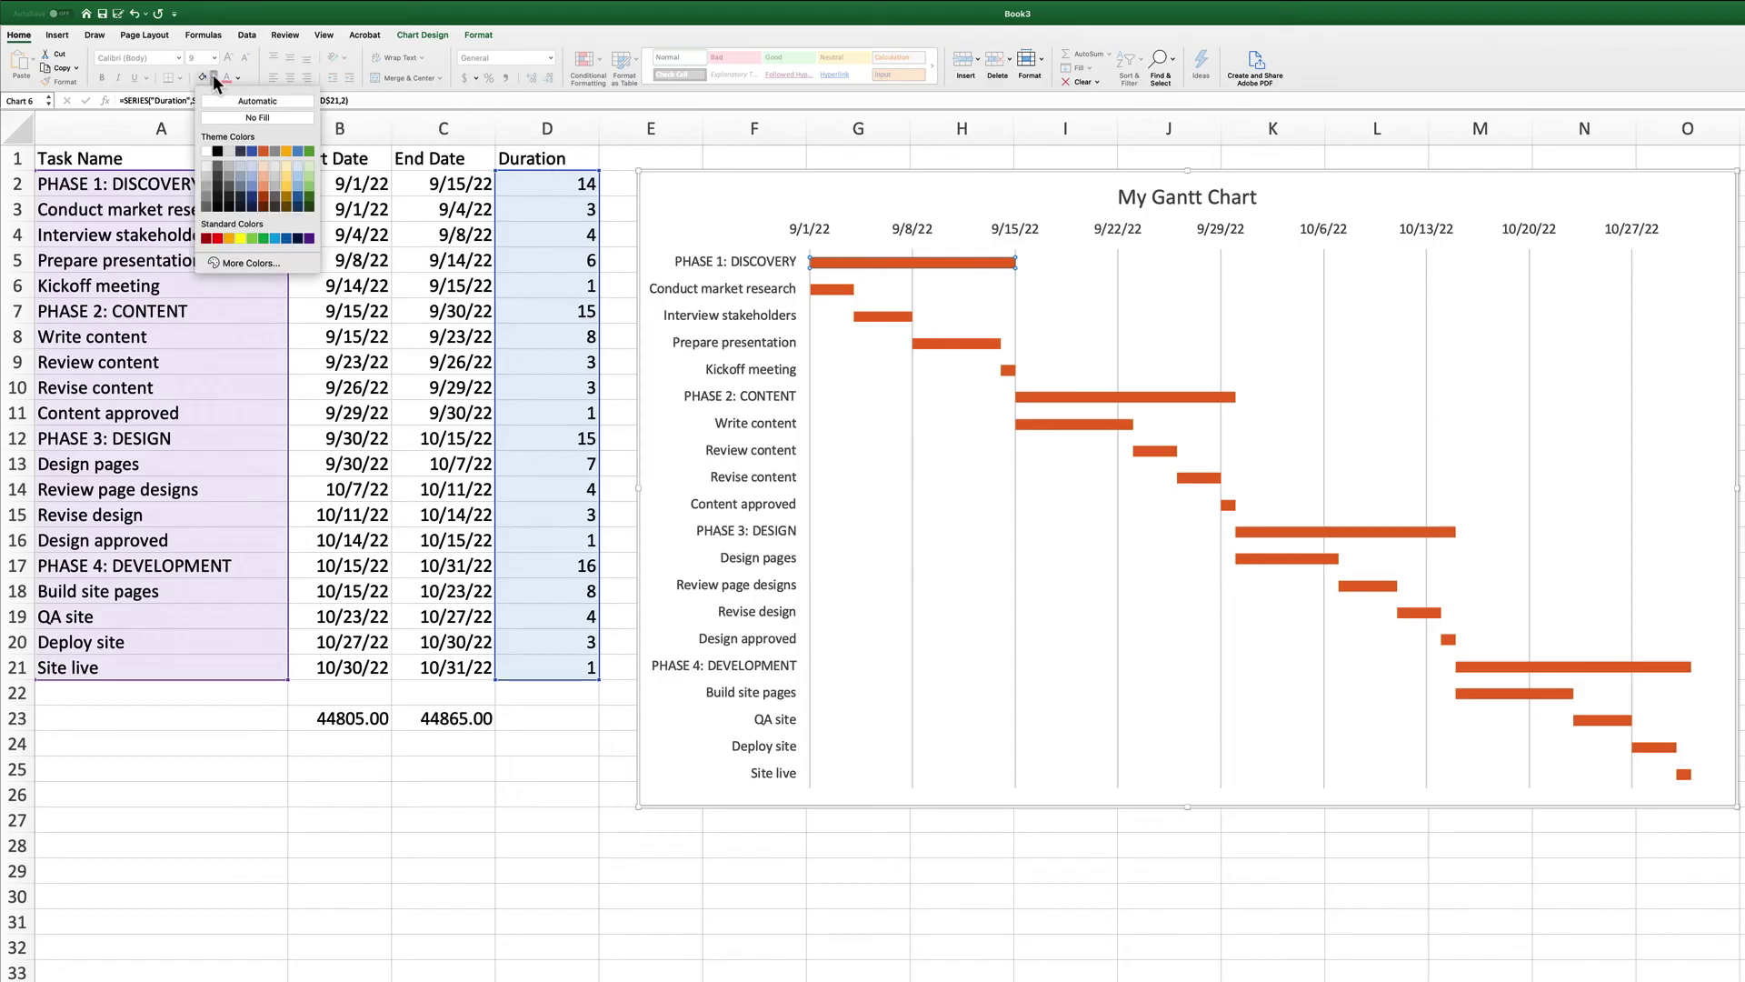
left_click(203, 195)
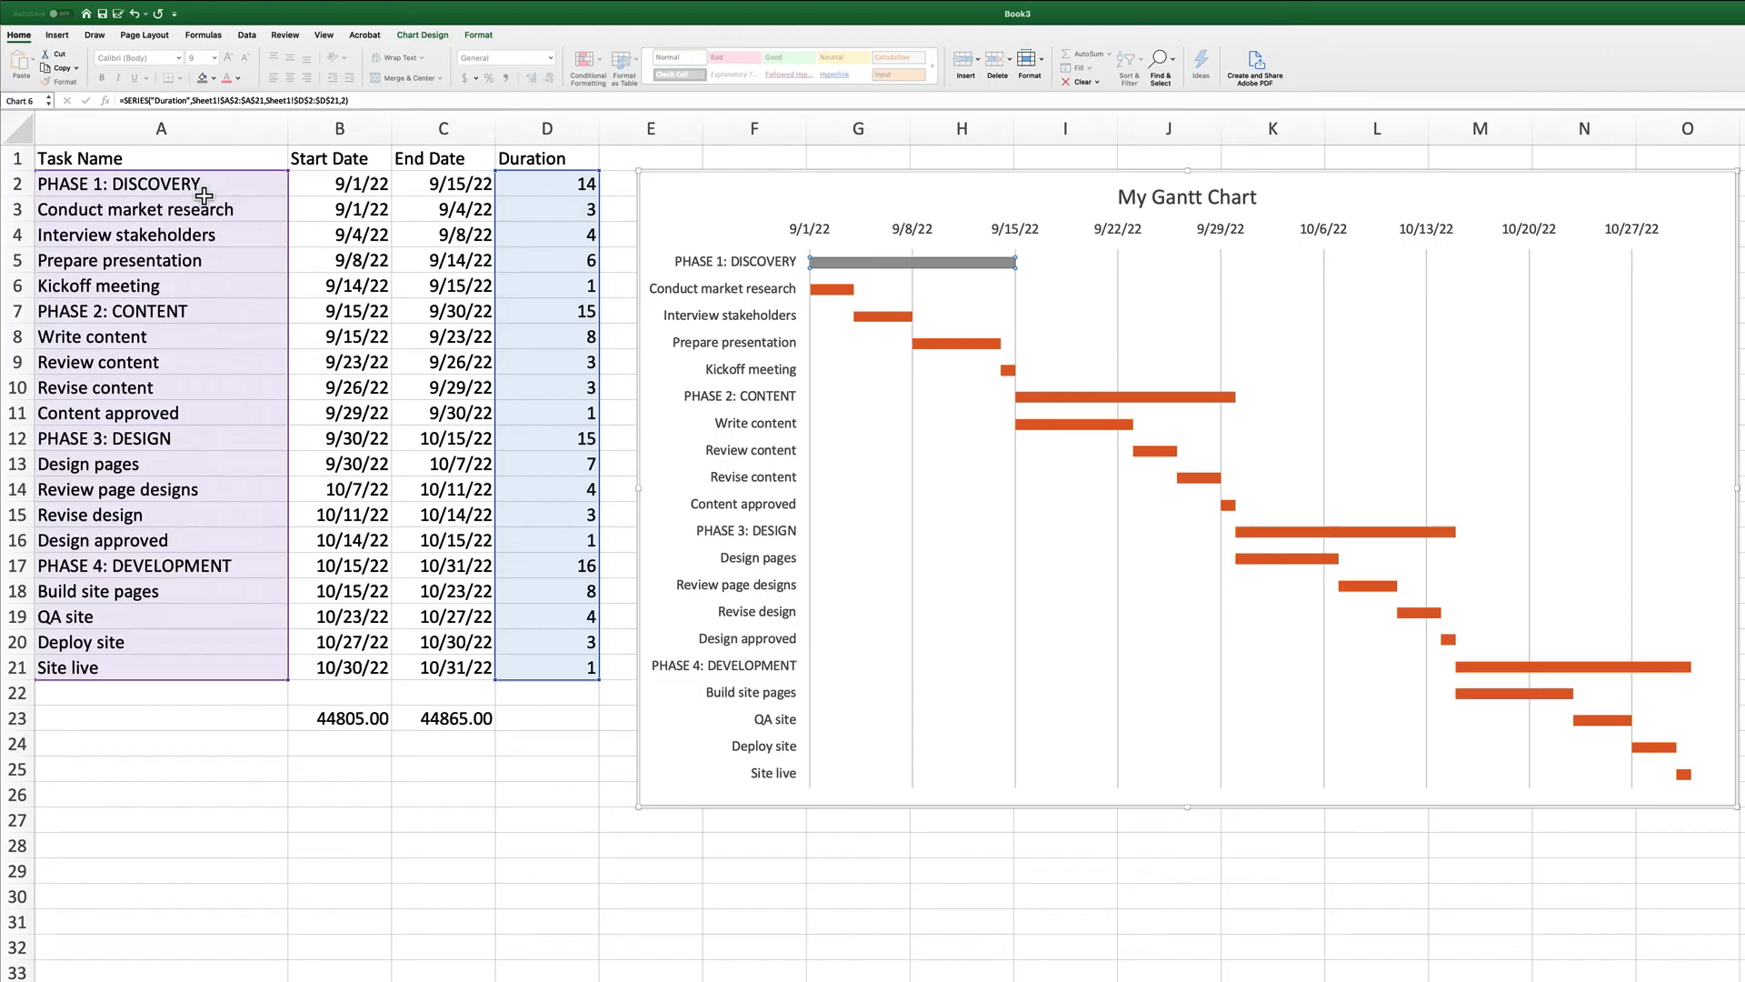
left_click(1036, 394)
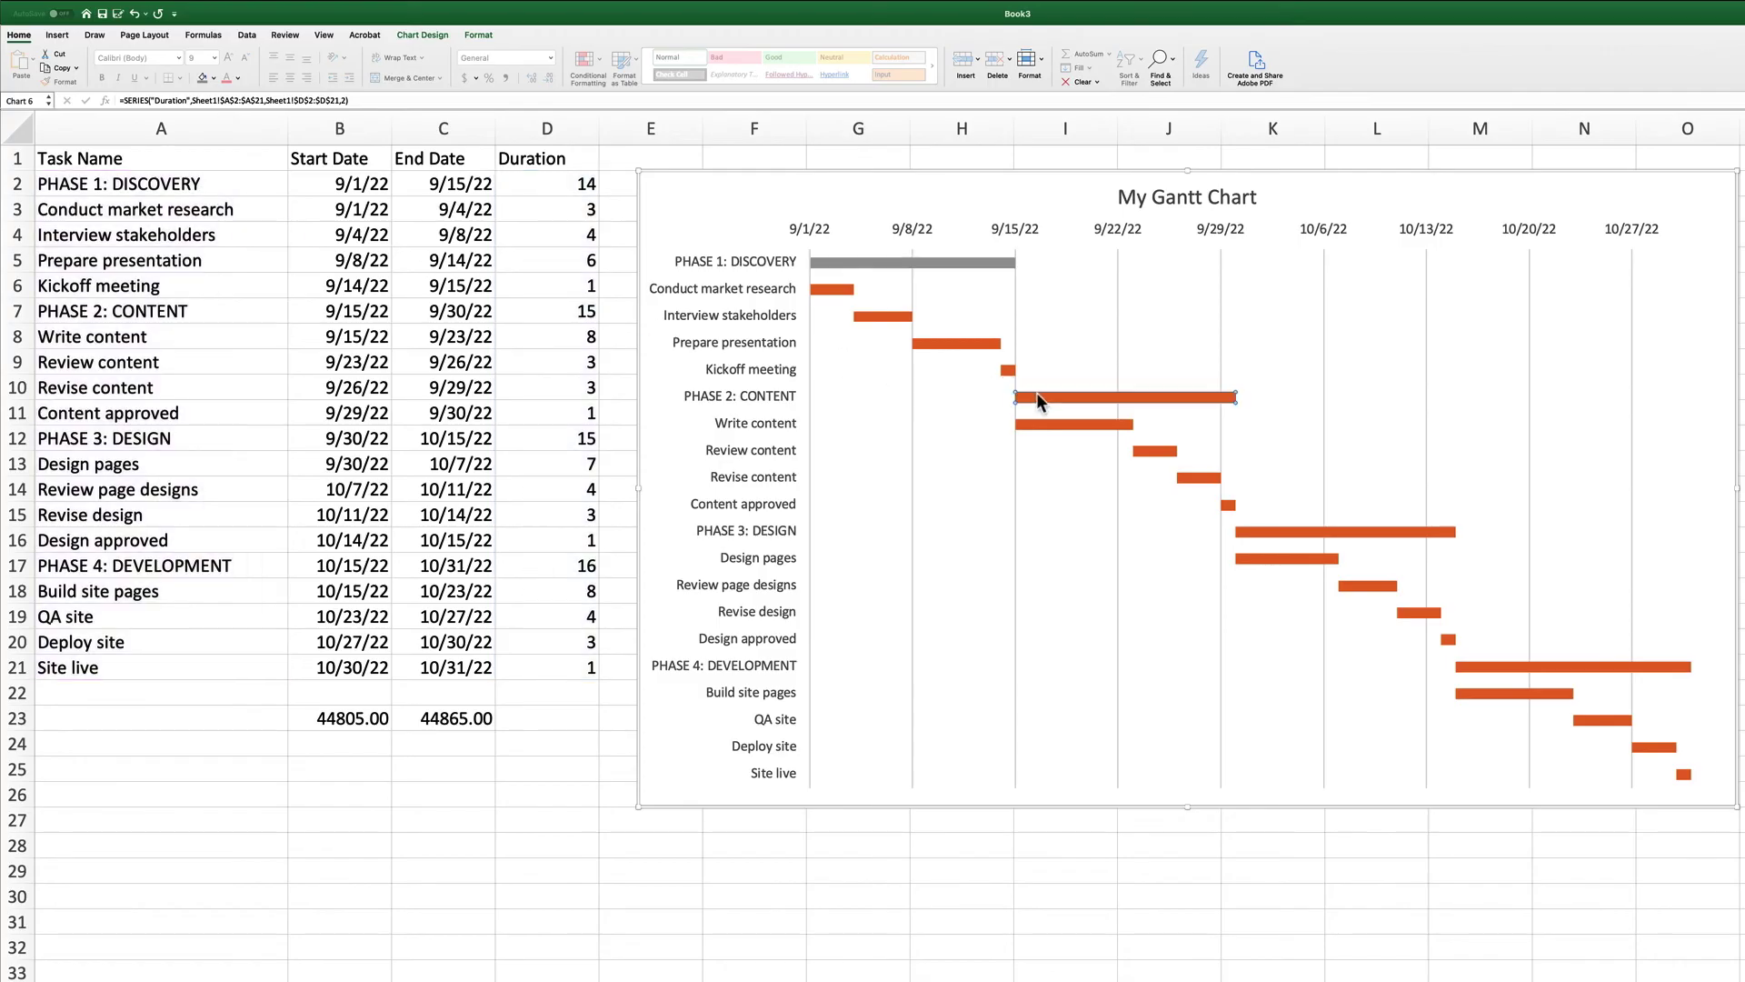
left_click(203, 79)
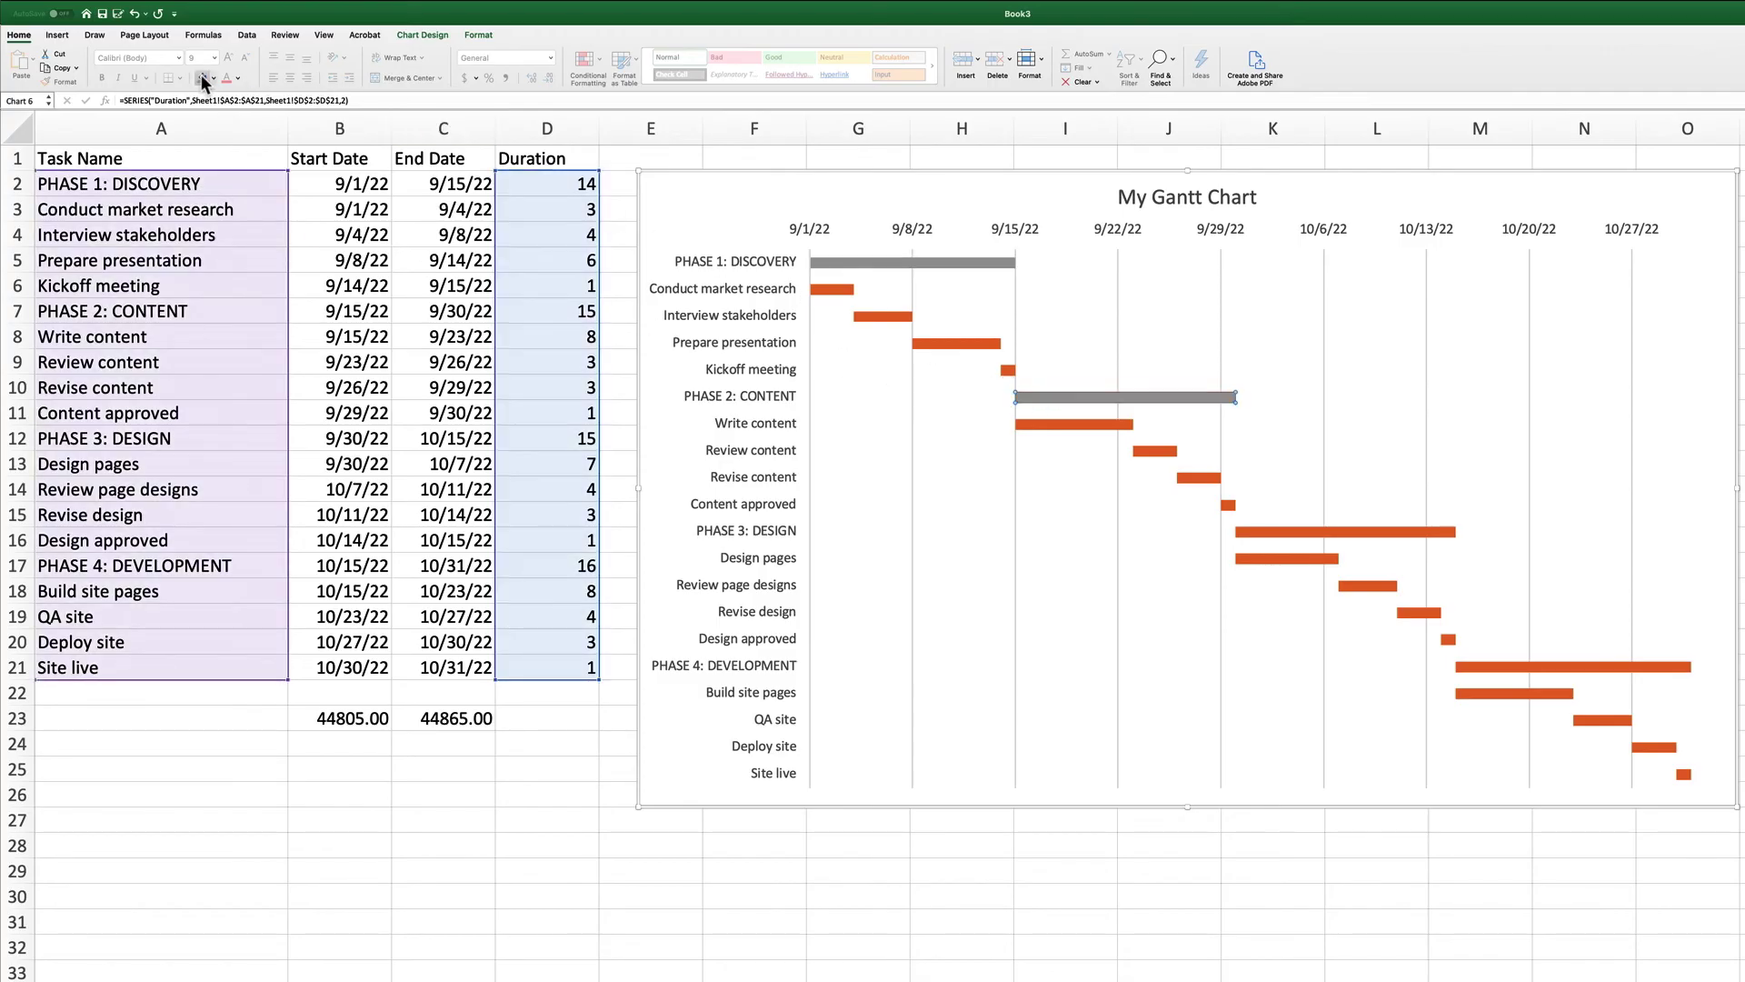
left_click(1286, 532)
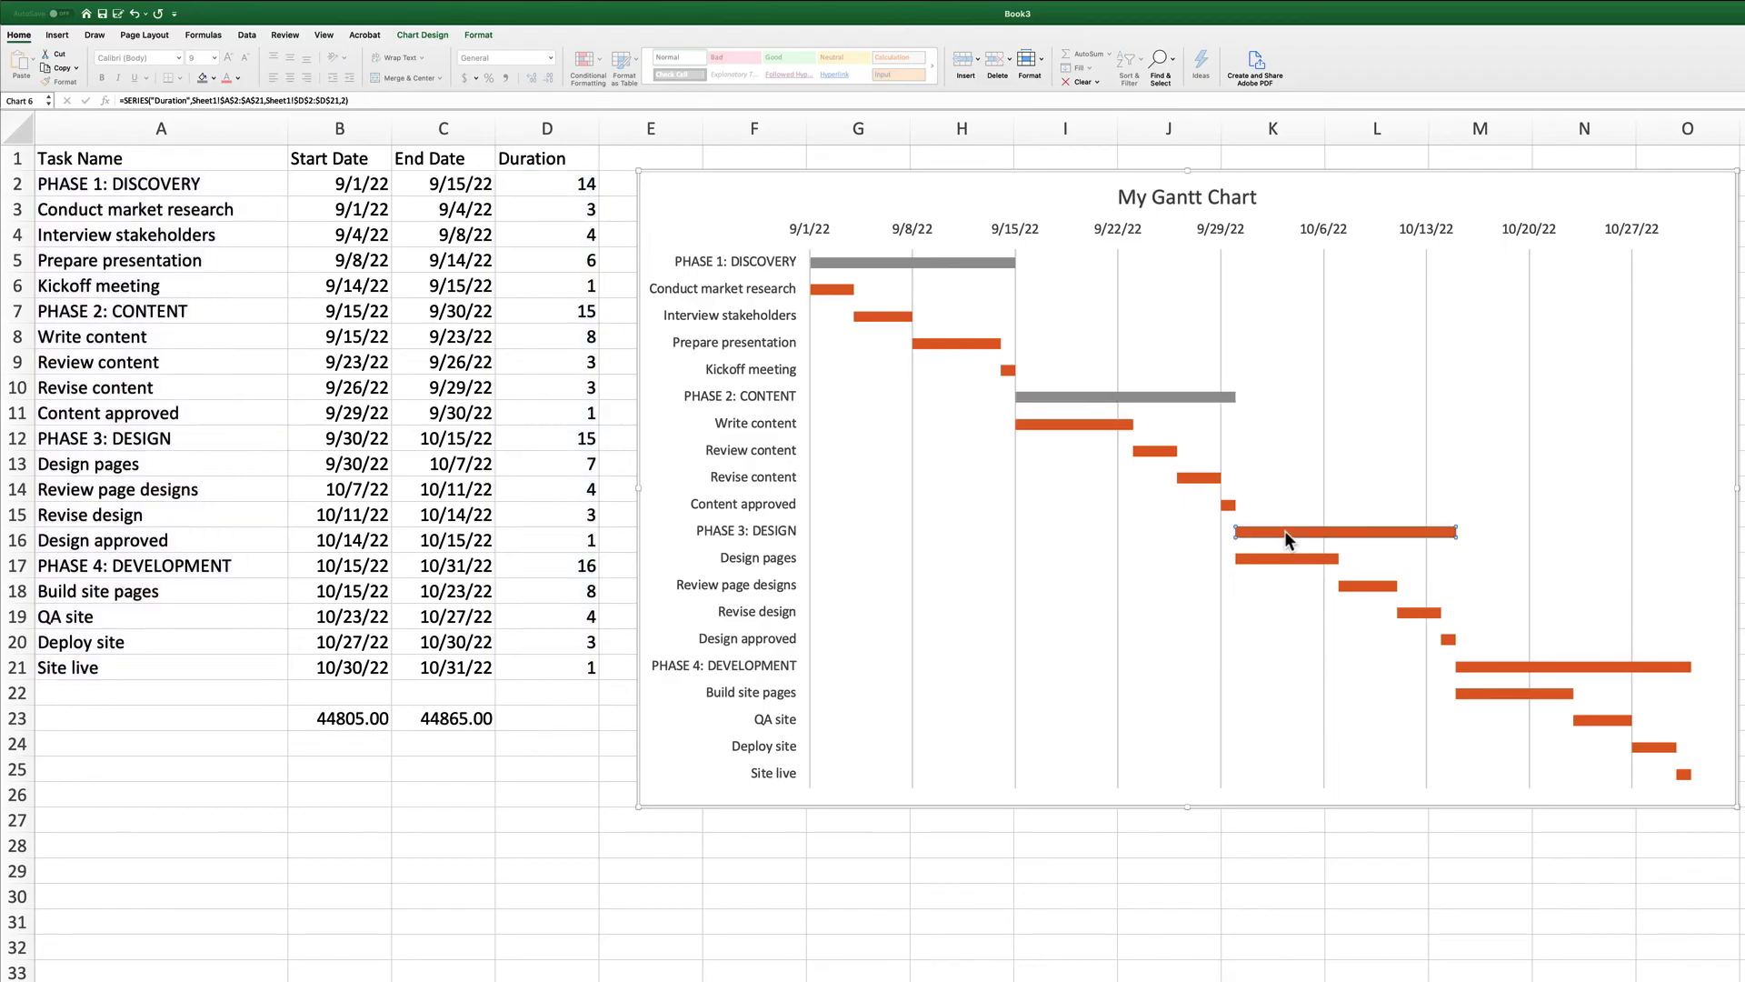
left_click(202, 79)
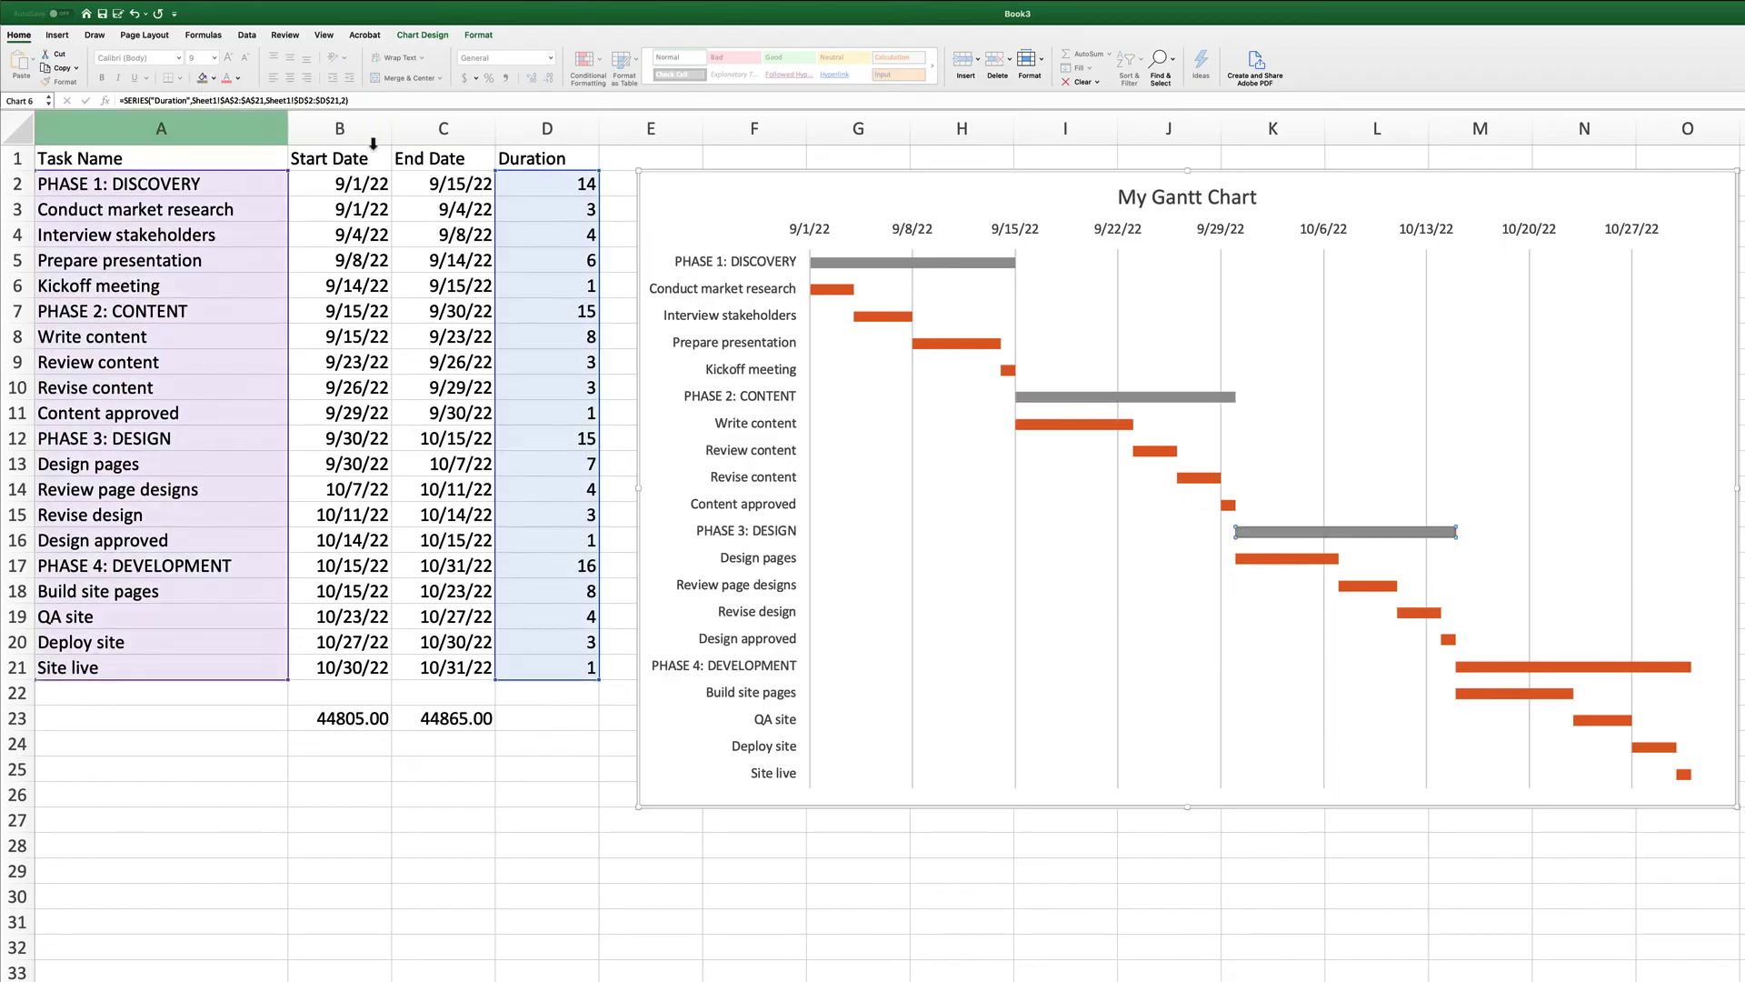
left_click(1493, 667)
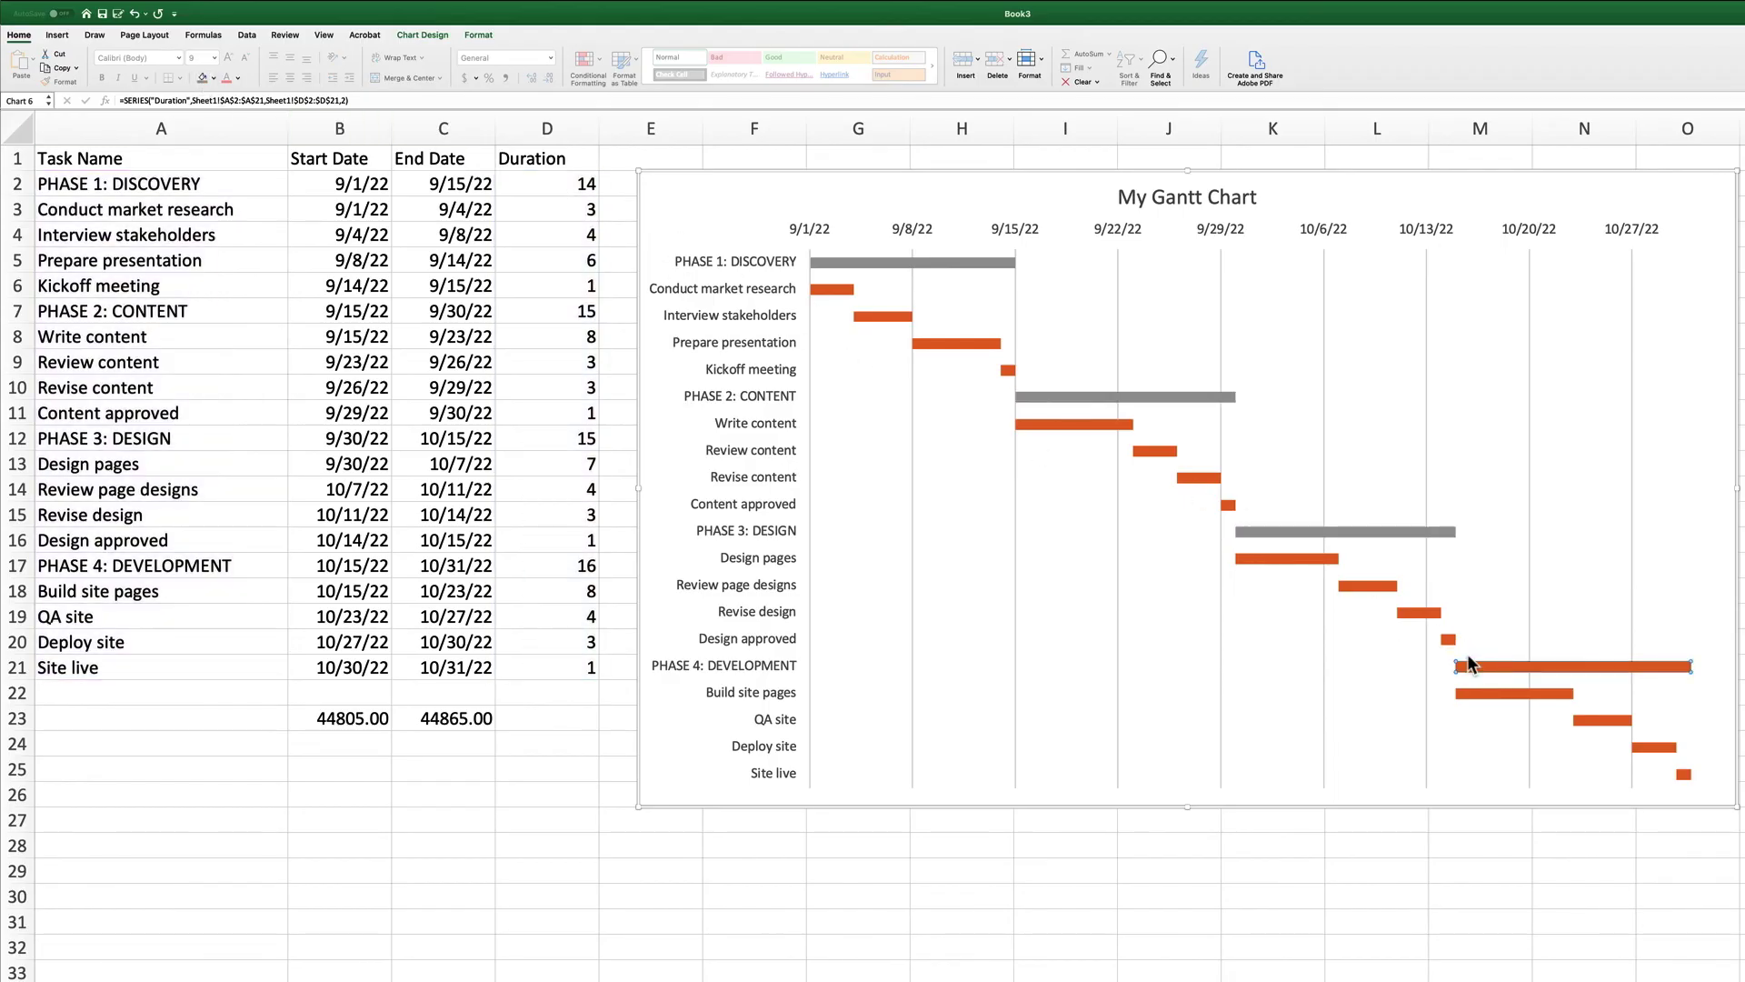
left_click(202, 79)
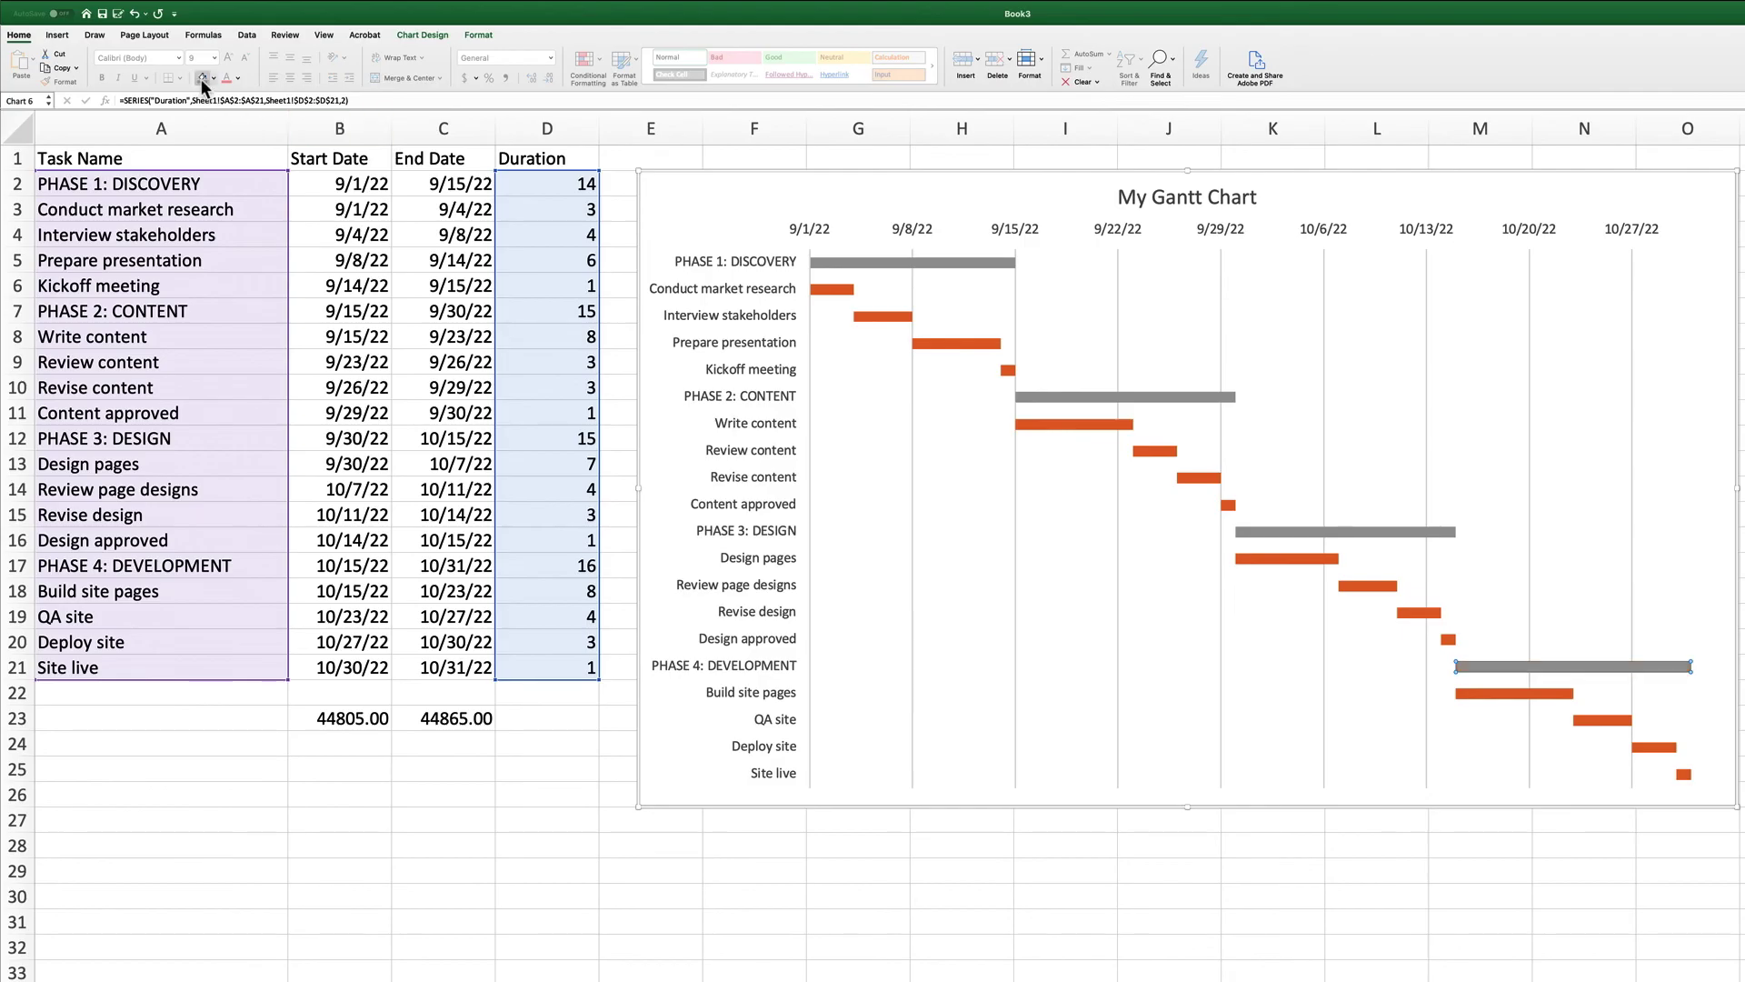
Colour the Conduct market research bar light blue
left_click(831, 290)
left_click(212, 78)
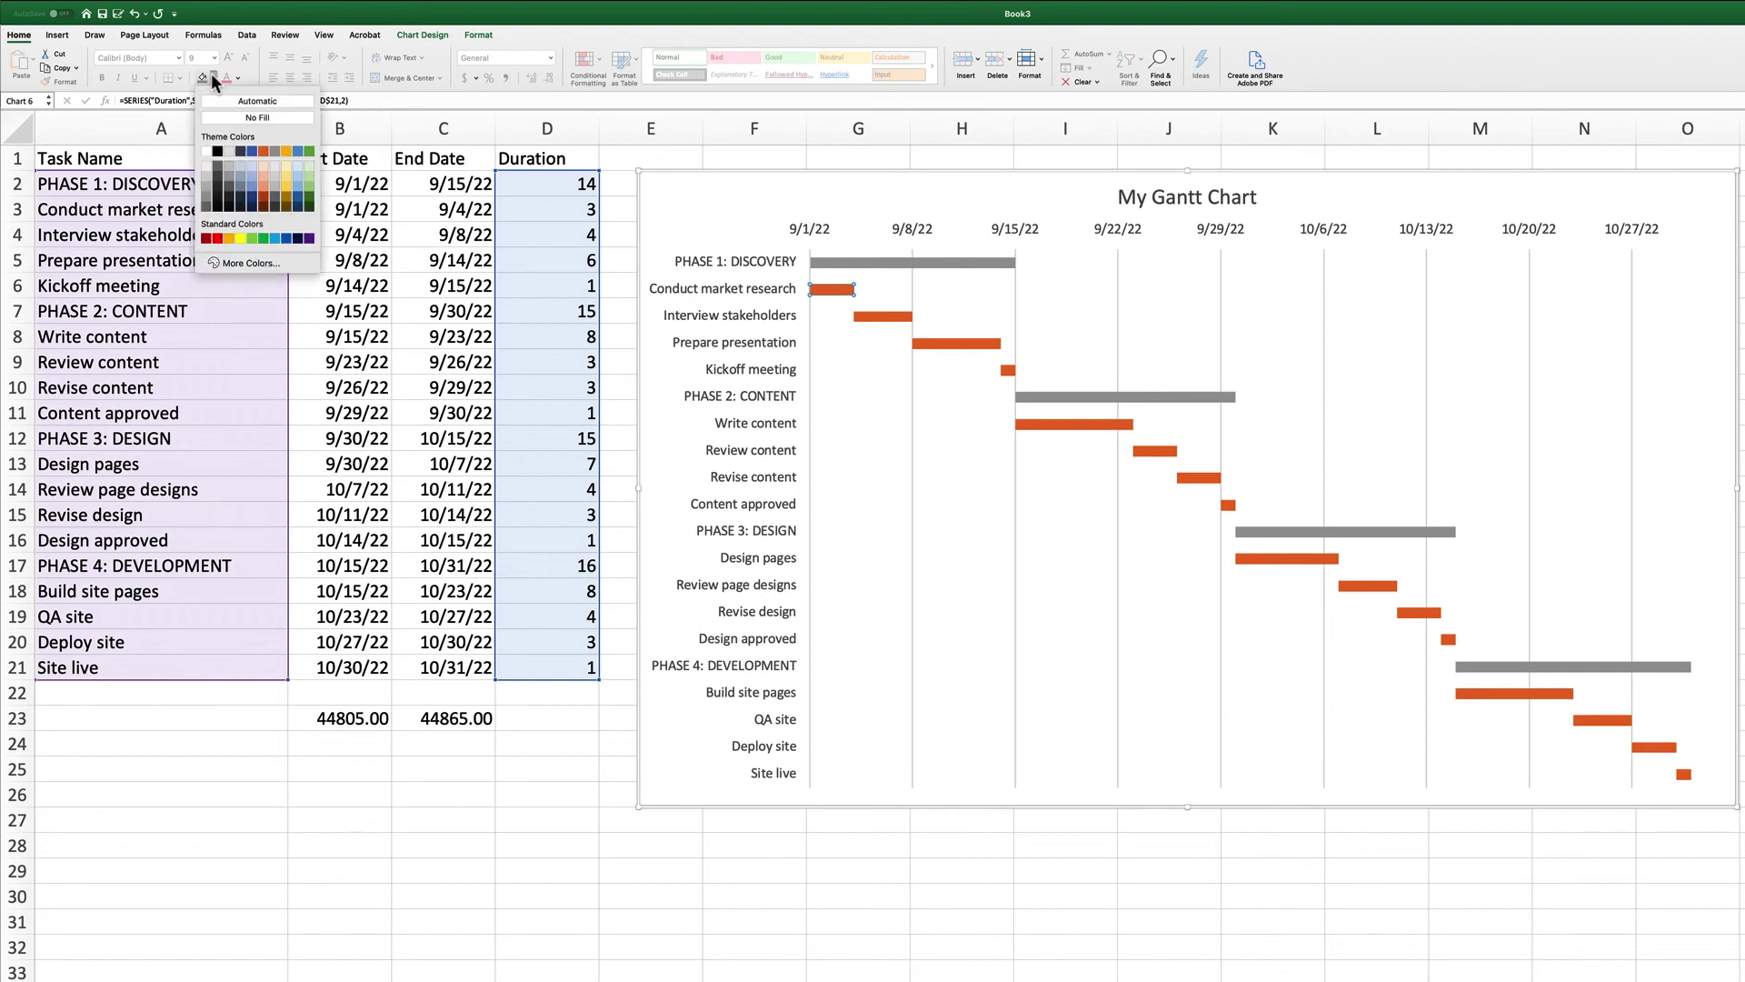
left_click(255, 182)
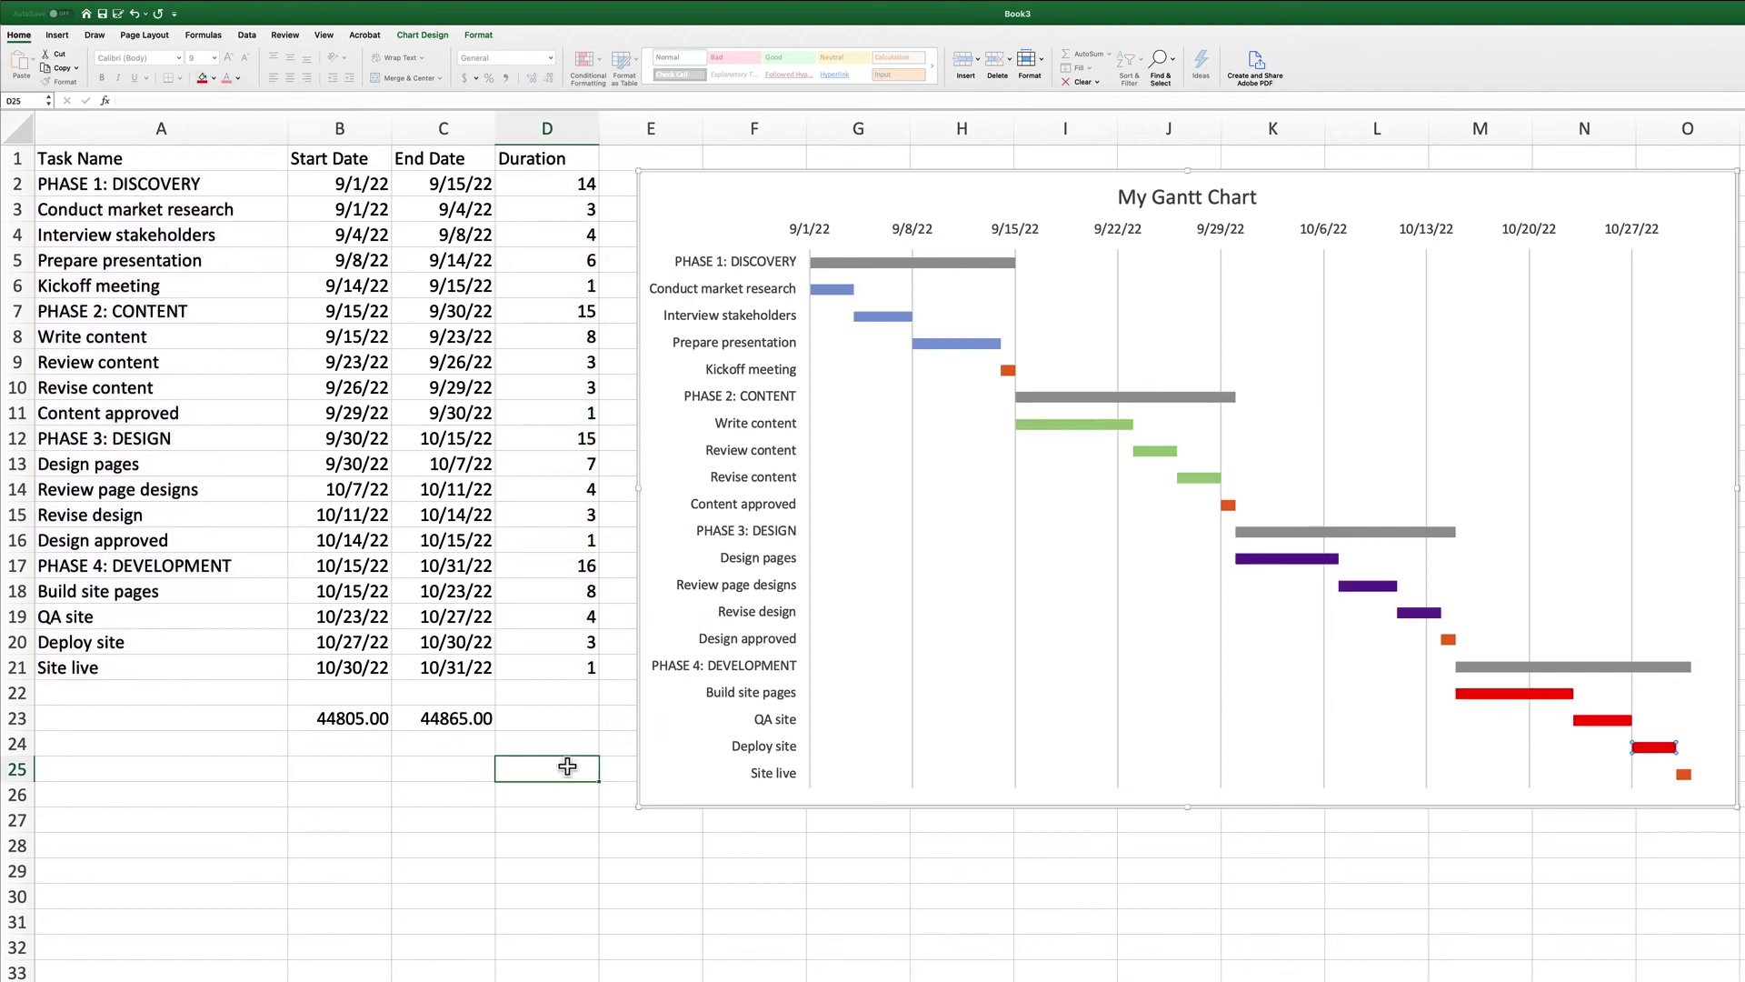
left_click(567, 766)
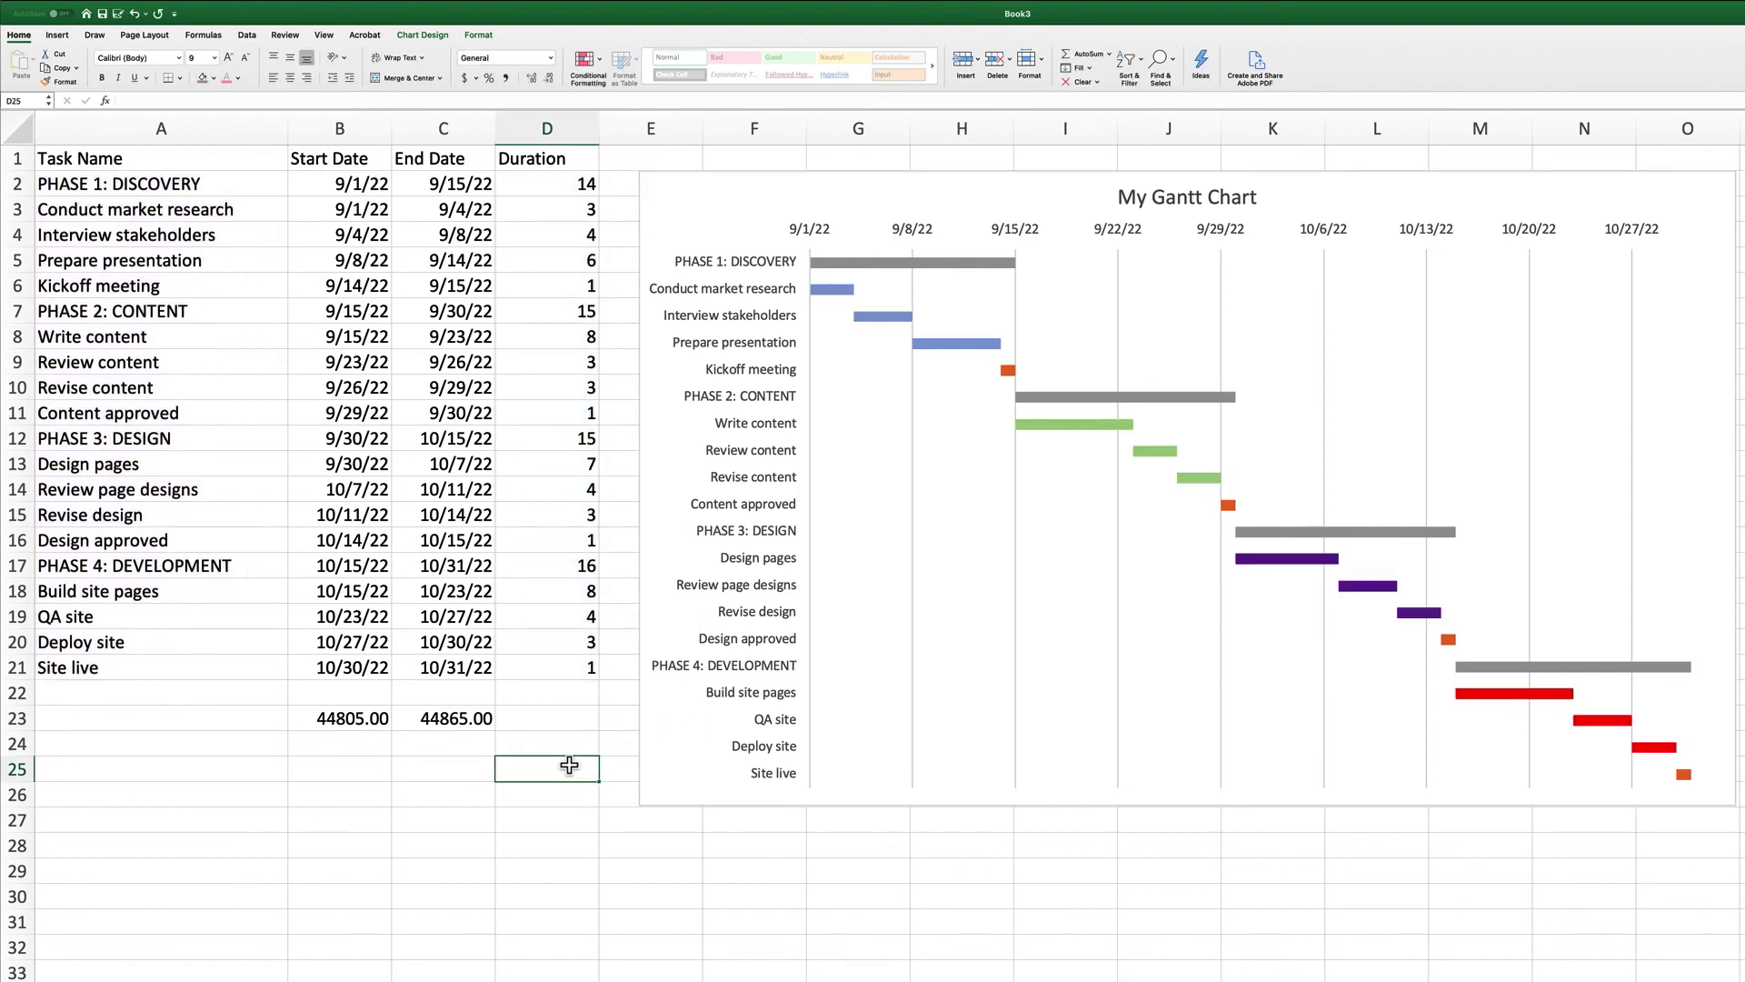